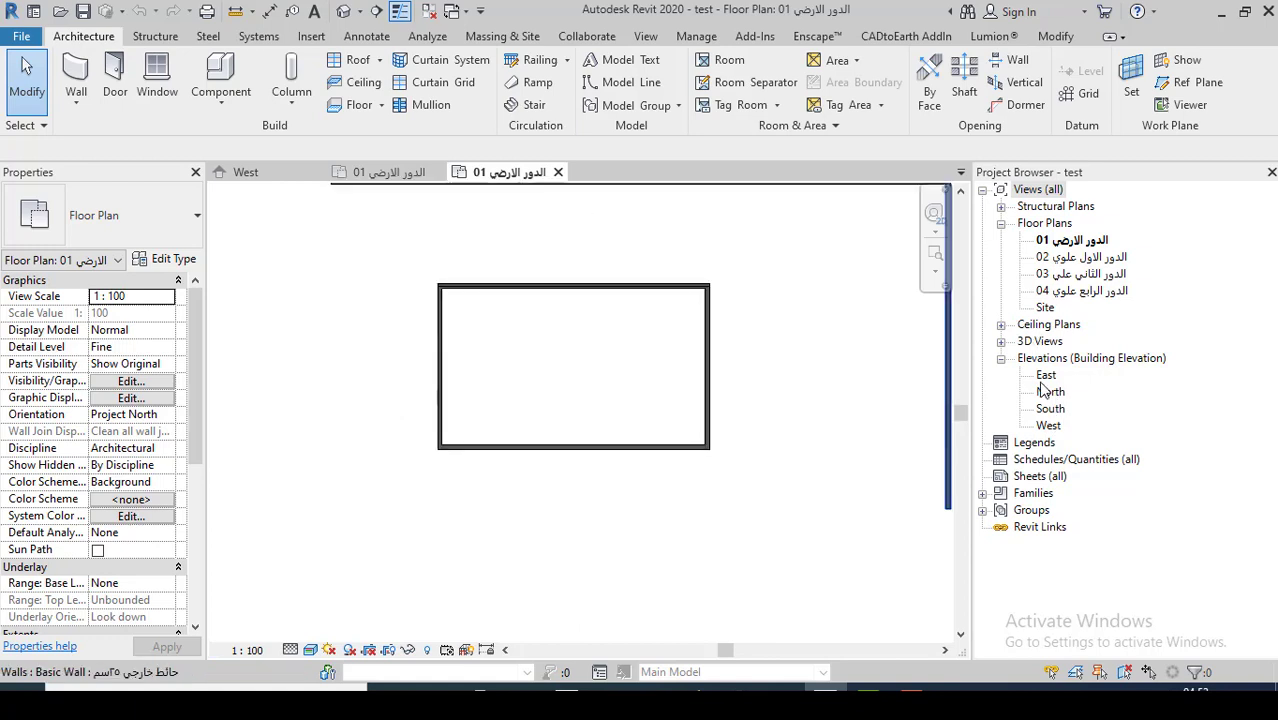
# - Open the North elevation and select the 34 m wall spanning levels 01 to 02
pyautogui.doubleClick(1050, 391)
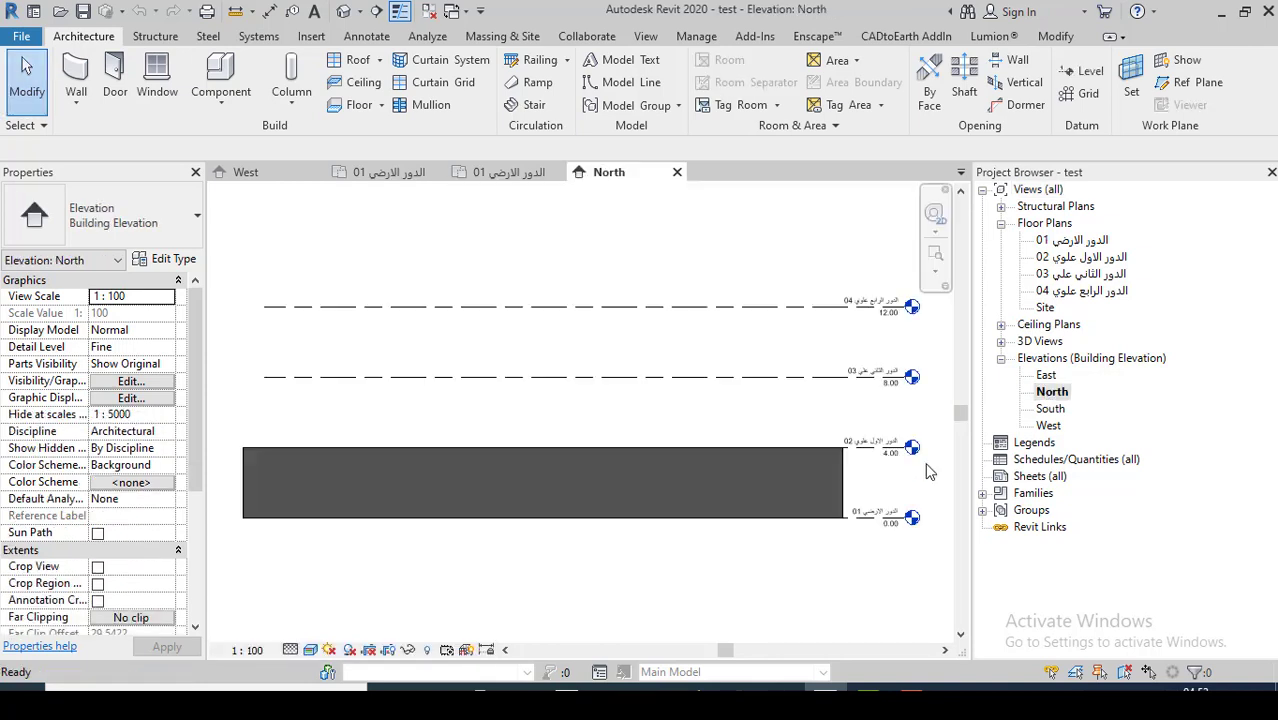
pyautogui.scroll(1, 600, 550)
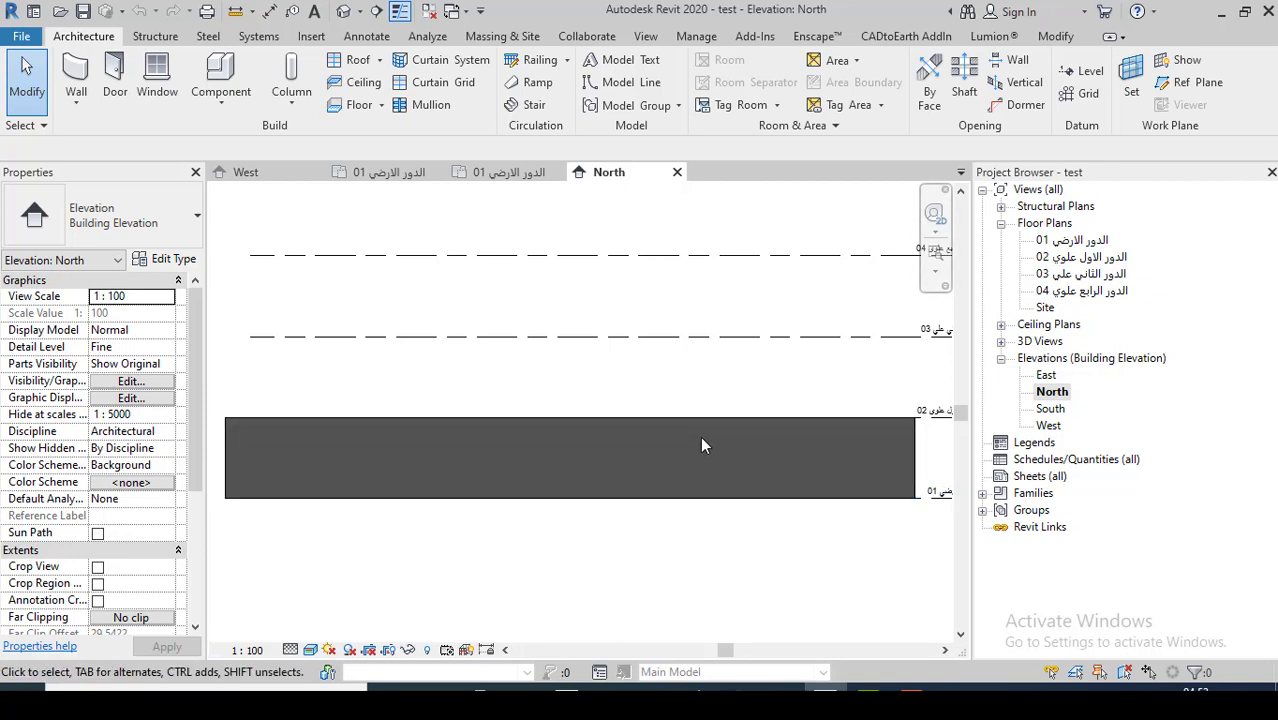
pyautogui.scroll(1, 622, 506)
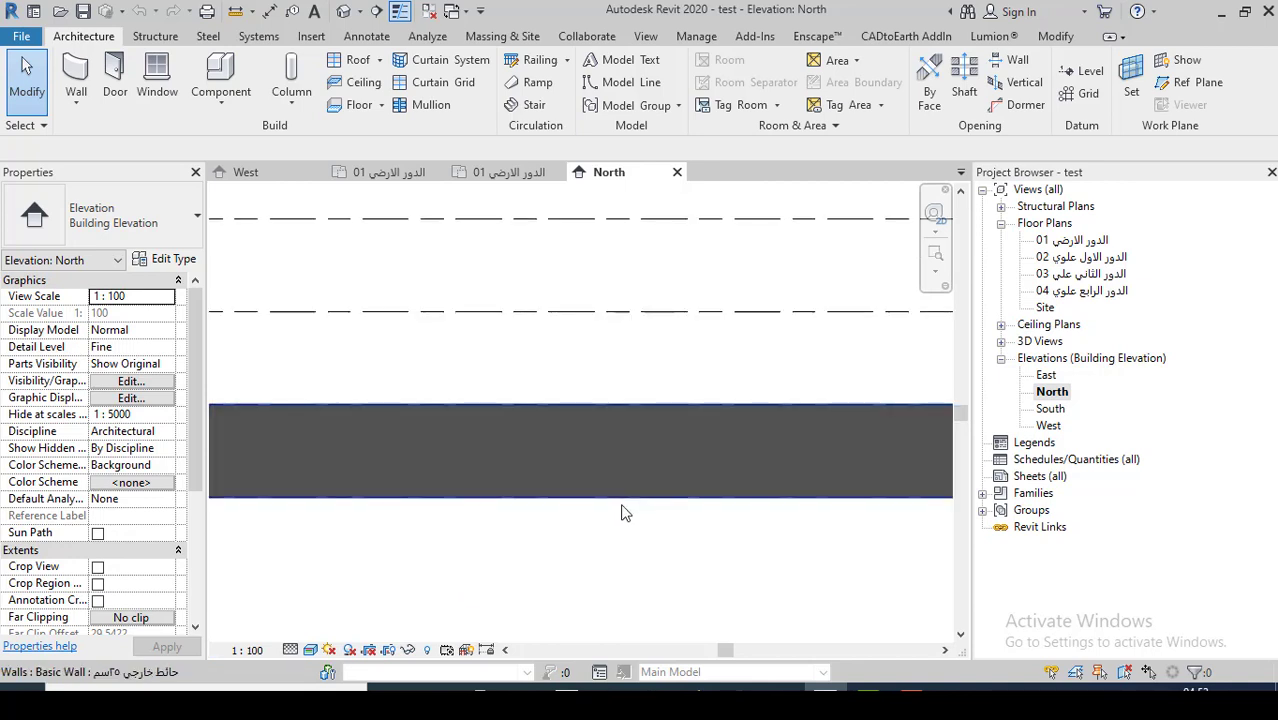
pyautogui.scroll(-1, 670, 480)
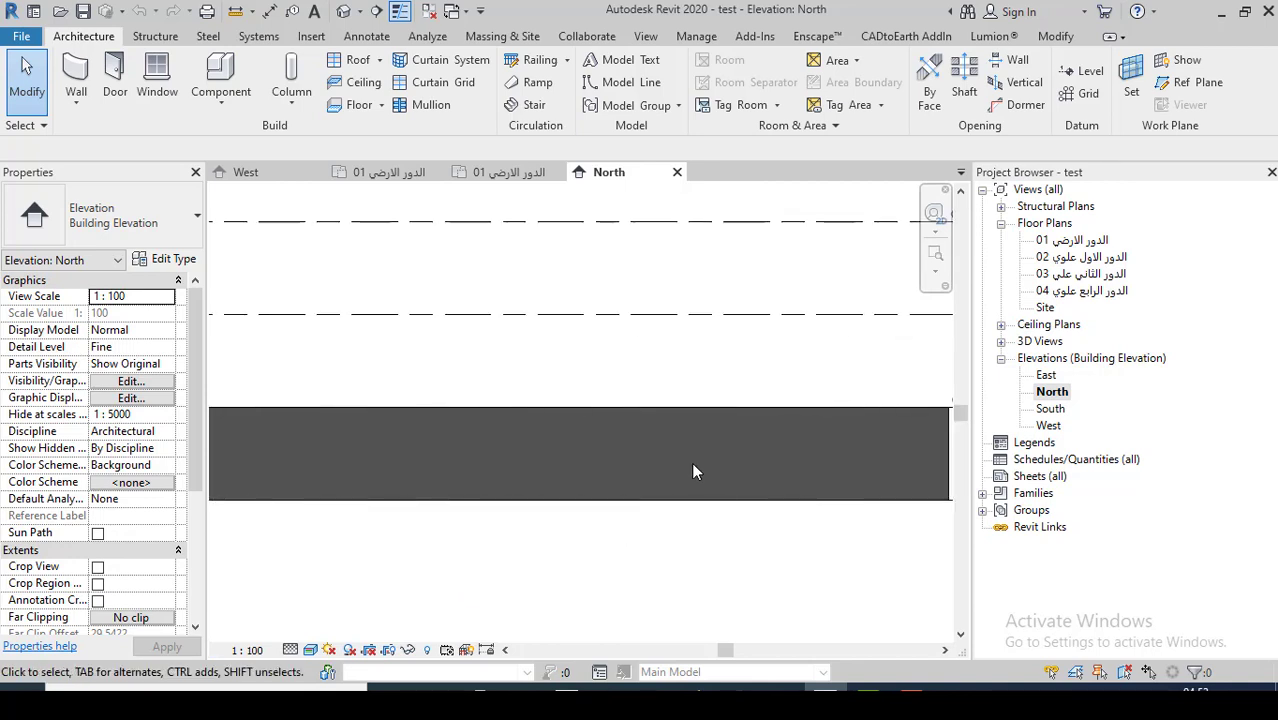
pyautogui.scroll(-1, 600, 470)
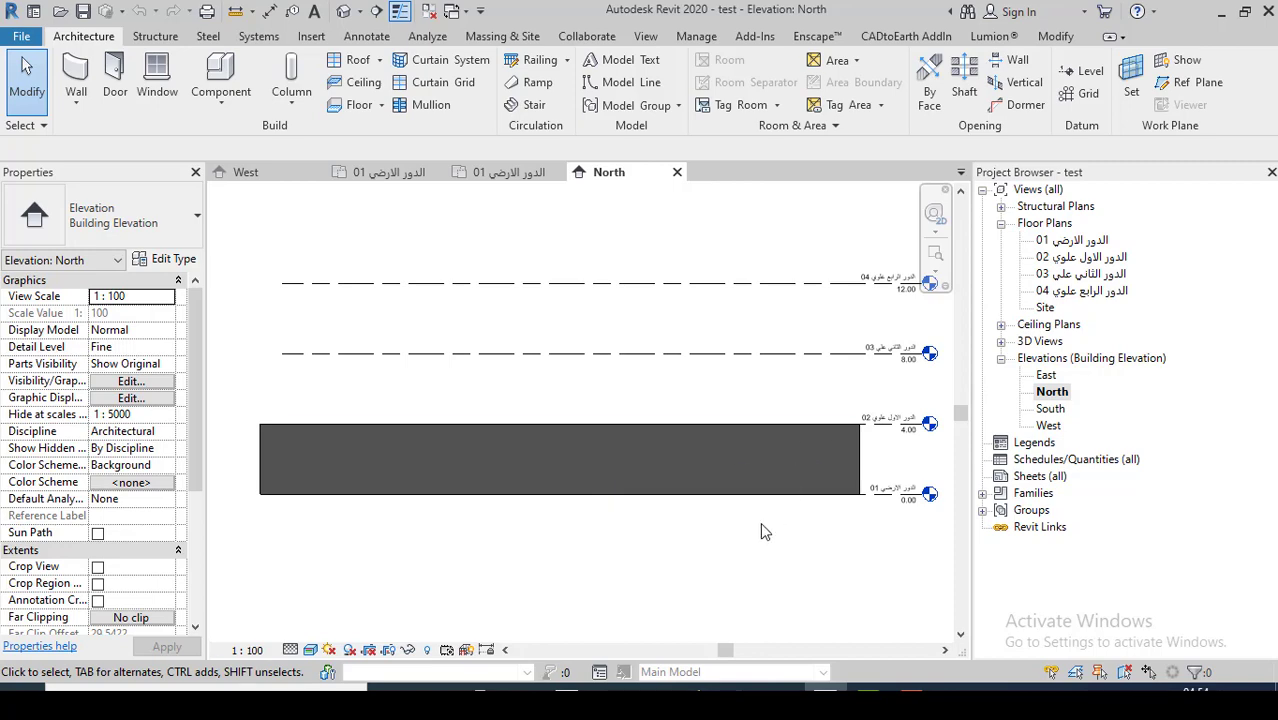
pyautogui.click(866, 467)
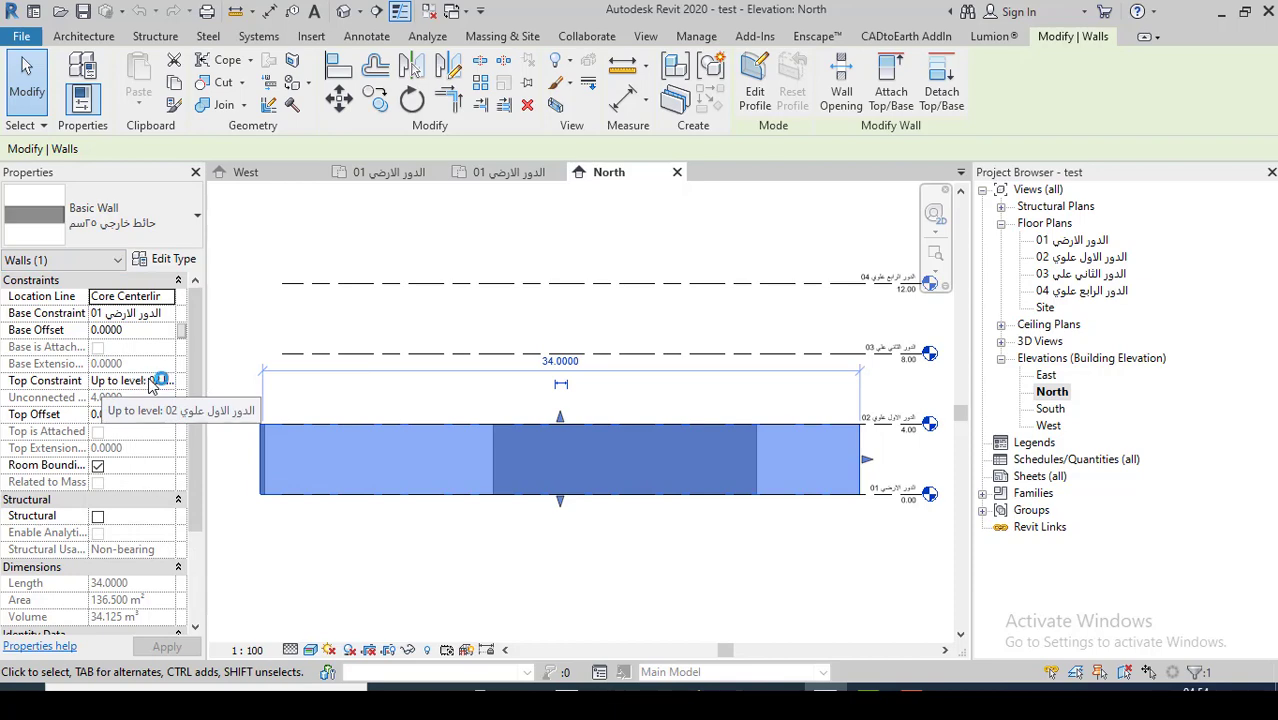
# - Set the wall's Top Offset to -0.60, so it is 3.4 high
pyautogui.click(729, 513)
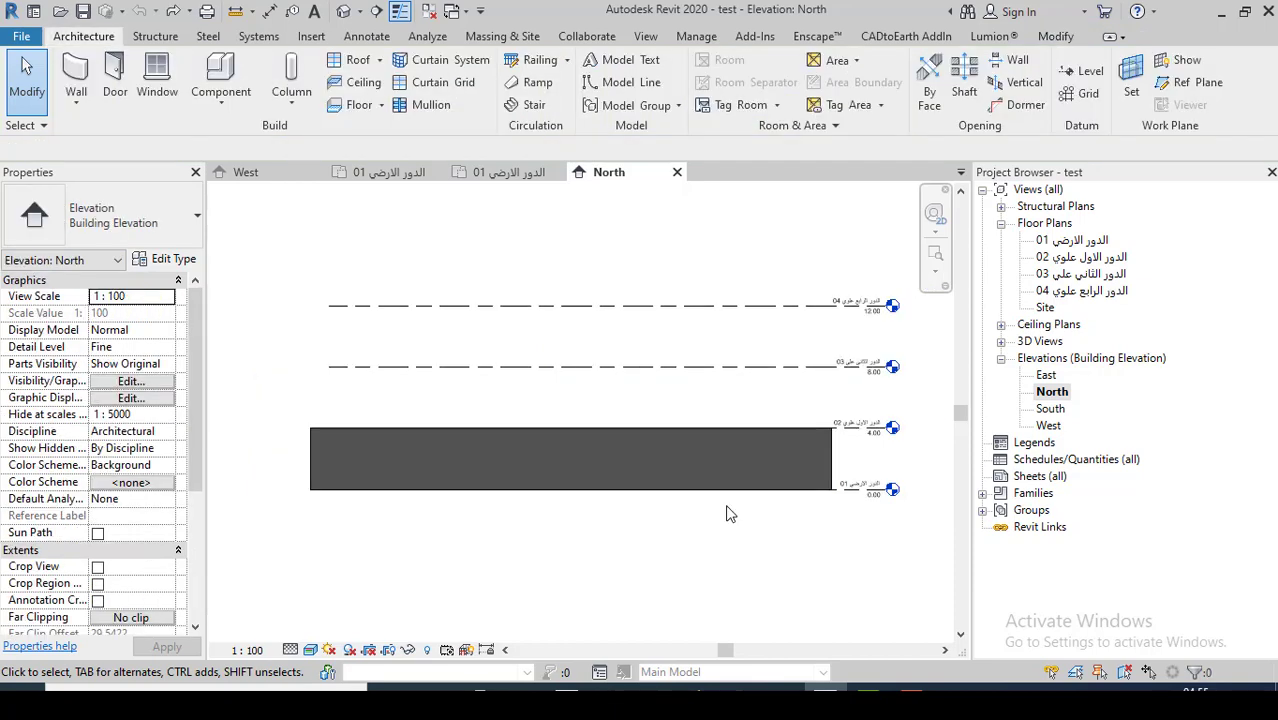
pyautogui.click(829, 457)
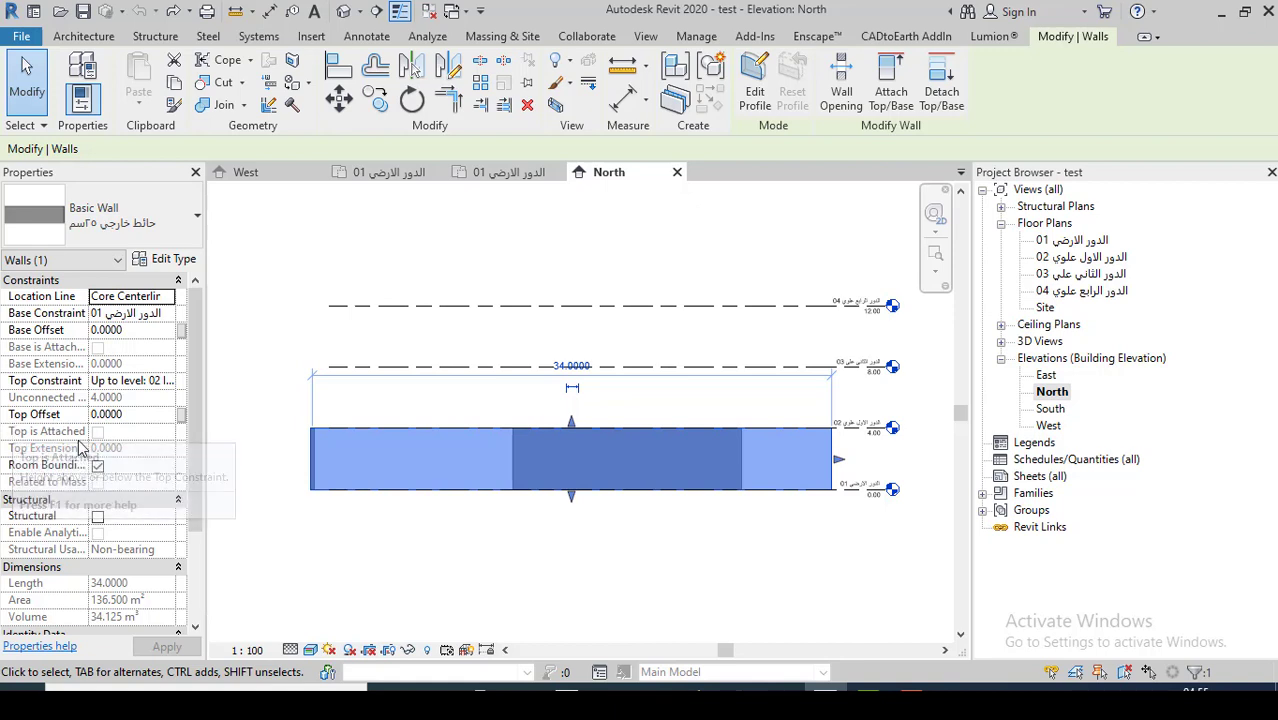
pyautogui.click(148, 414)
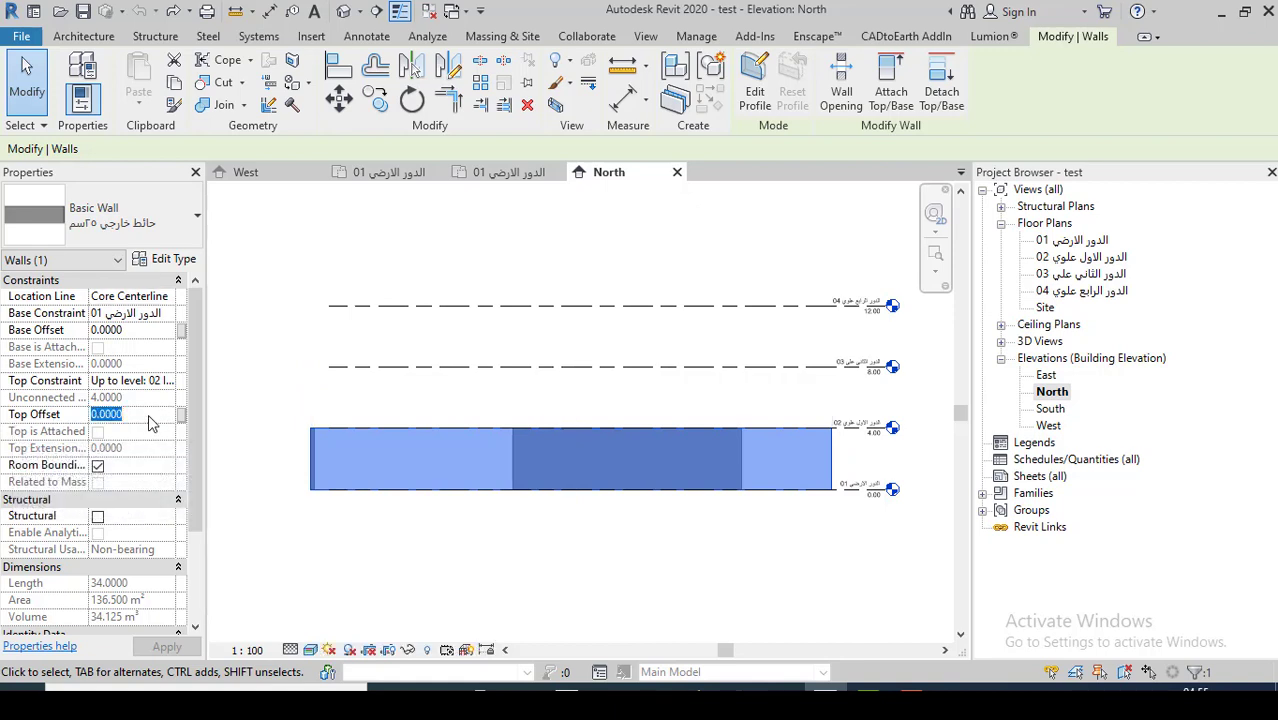
pyautogui.write('-0.60')
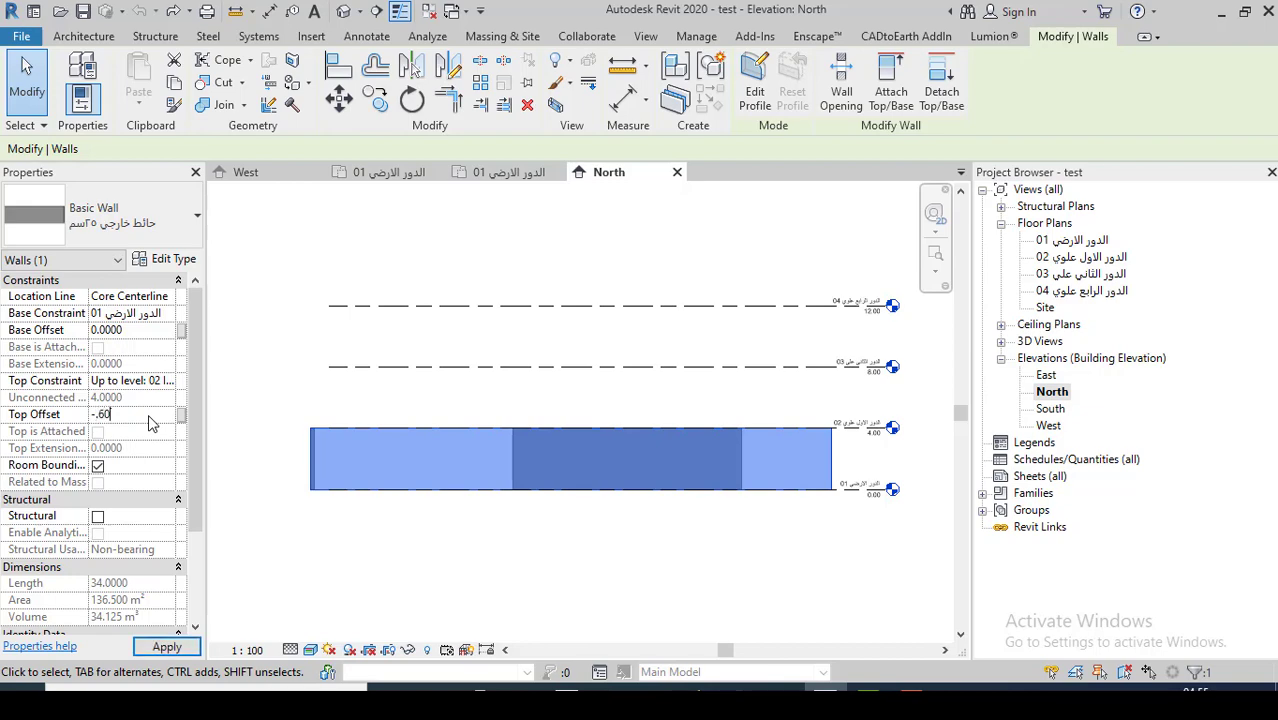
pyautogui.press('Return')
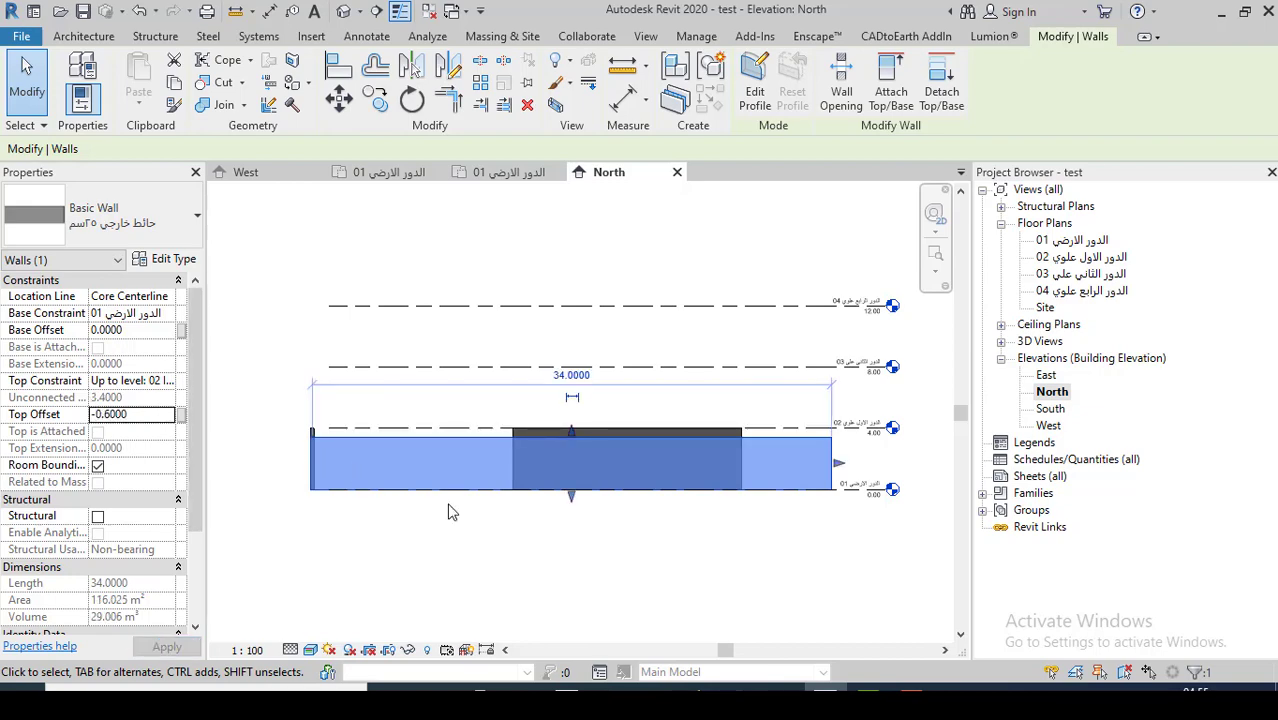
pyautogui.click(540, 542)
pyautogui.scroll(2, 464, 446)
pyautogui.scroll(2, 464, 446)
pyautogui.scroll(-2, 464, 446)
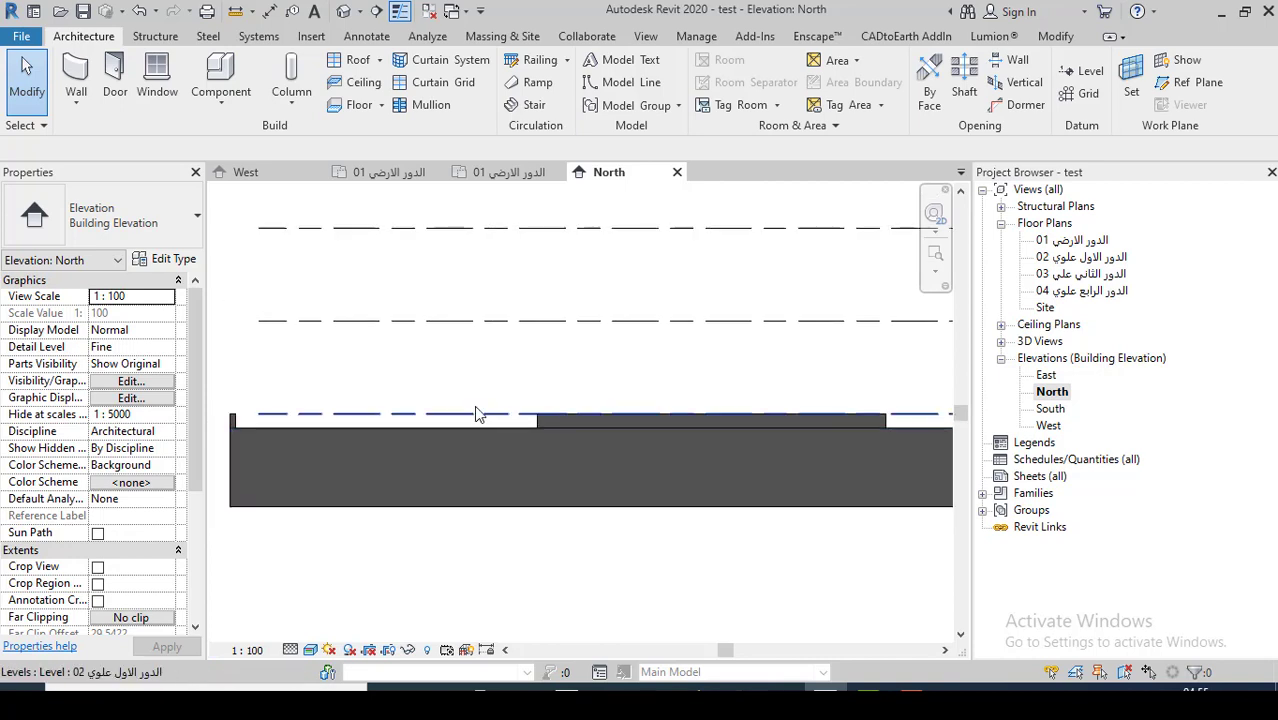
pyautogui.click(268, 11)
pyautogui.scroll(2, 446, 428)
pyautogui.scroll(1, 446, 438)
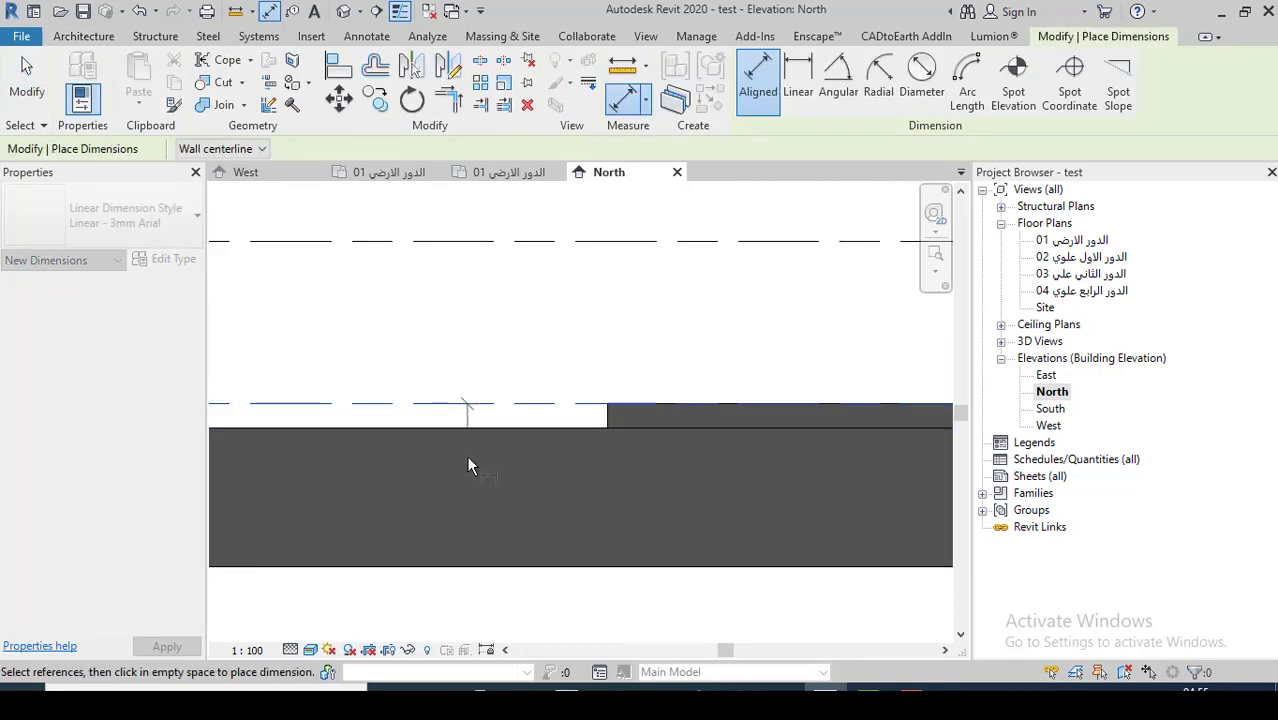
pyautogui.scroll(-2, 450, 486)
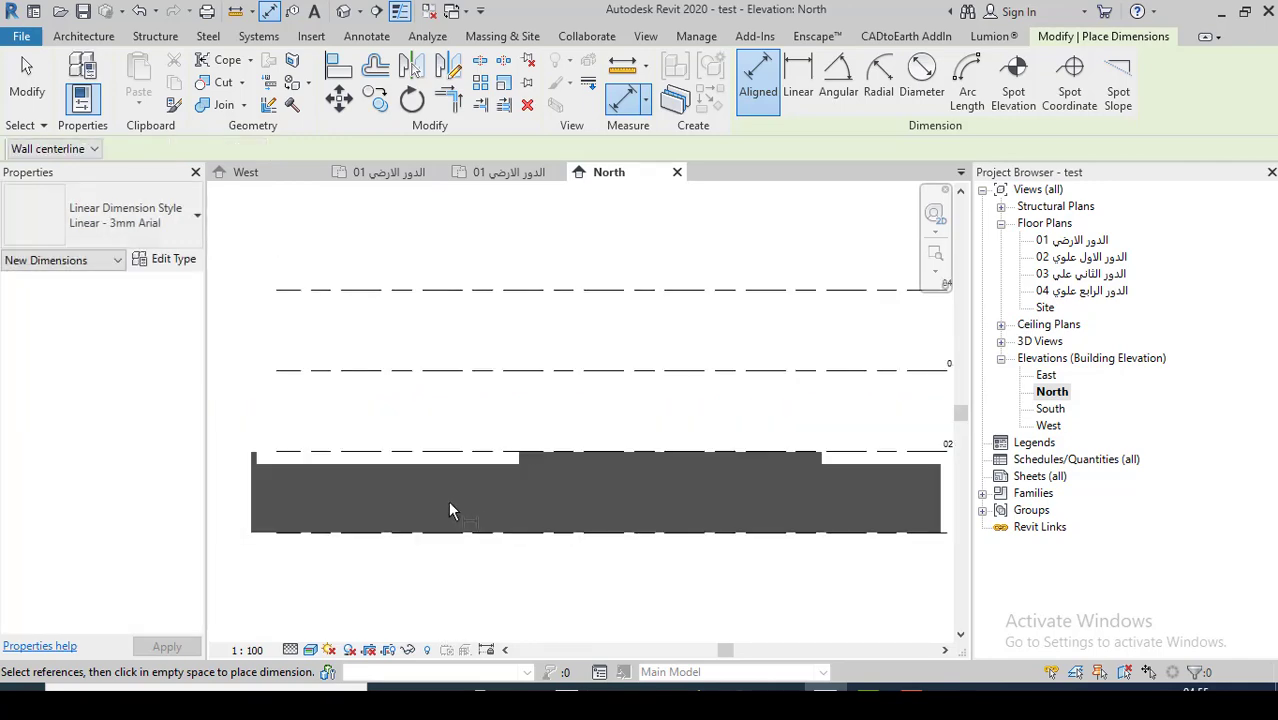
pyautogui.scroll(-1, 448, 500)
pyautogui.press('Escape')
pyautogui.press('Escape')
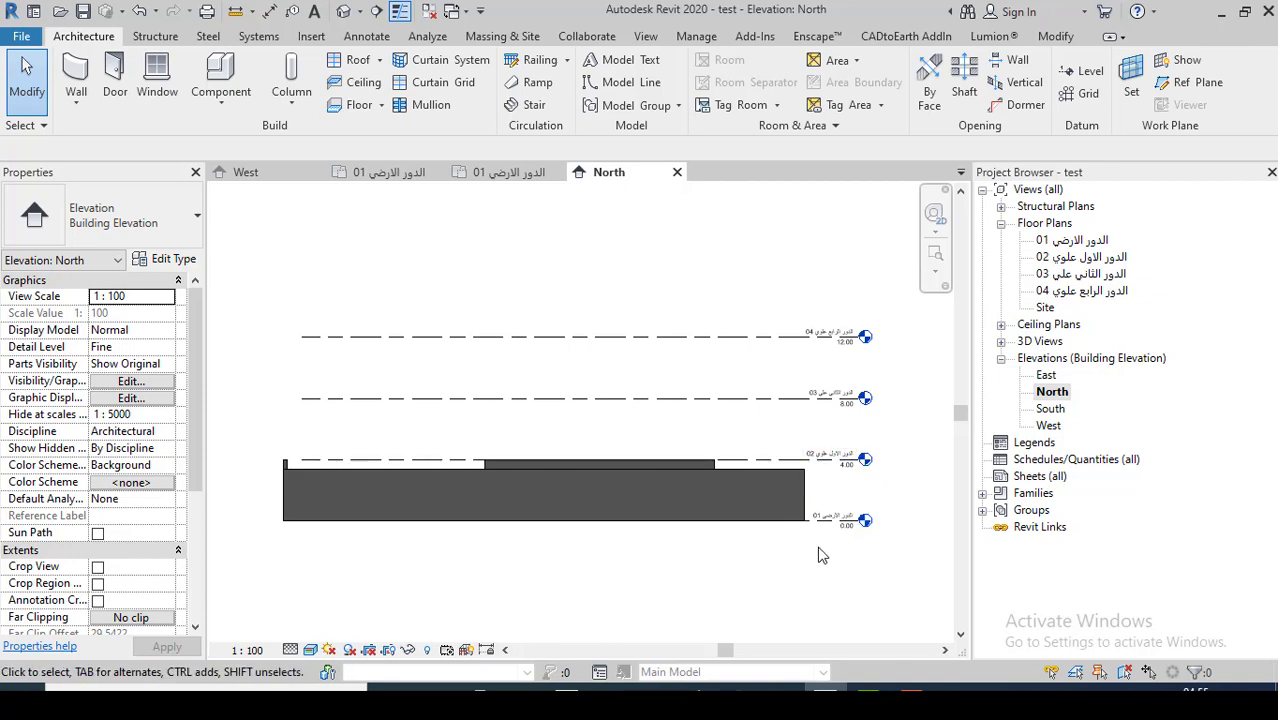
# - Change the wall's Top Offset to 1.2, raising it to 5.2 high above level 02
pyautogui.click(405, 480)
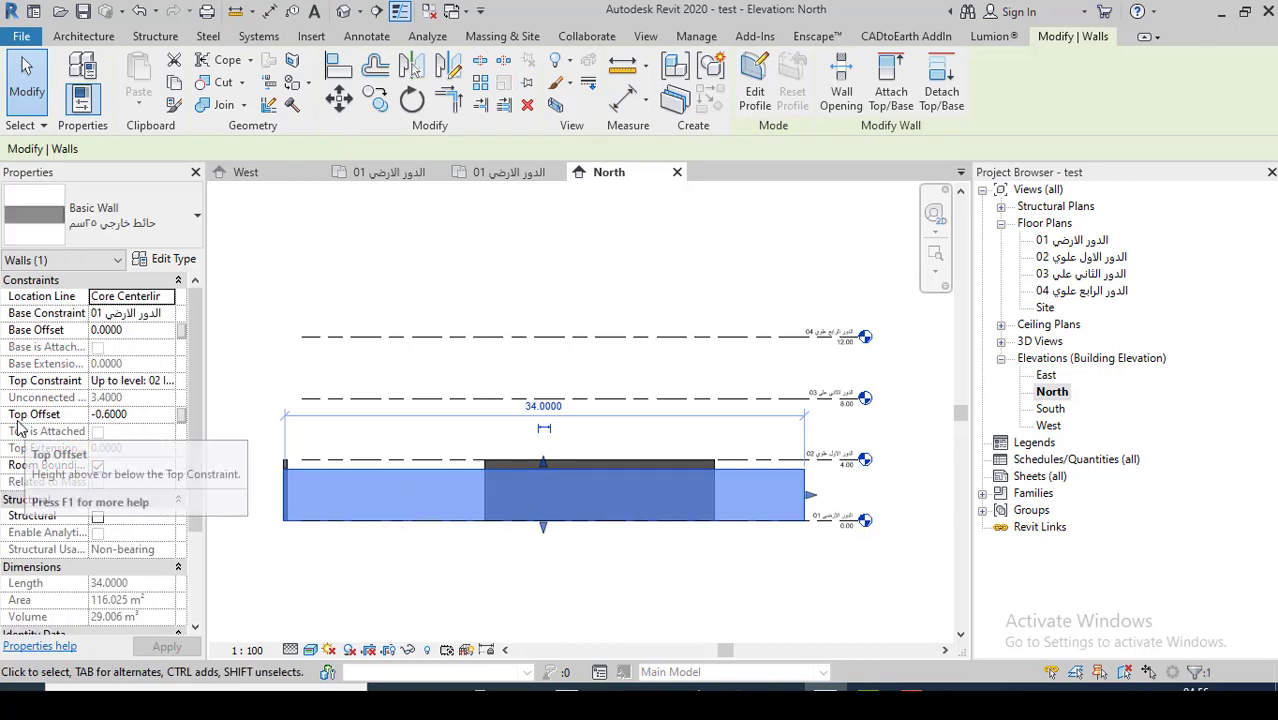
pyautogui.click(148, 415)
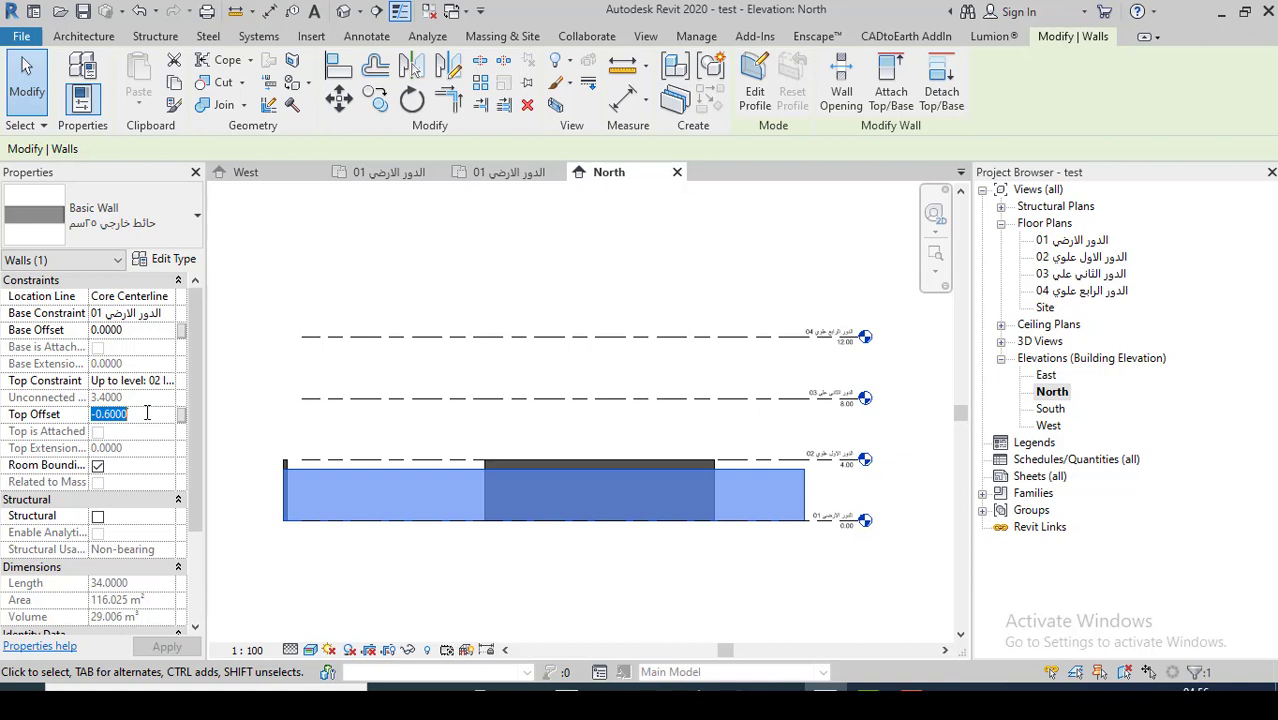
pyautogui.write('1.2')
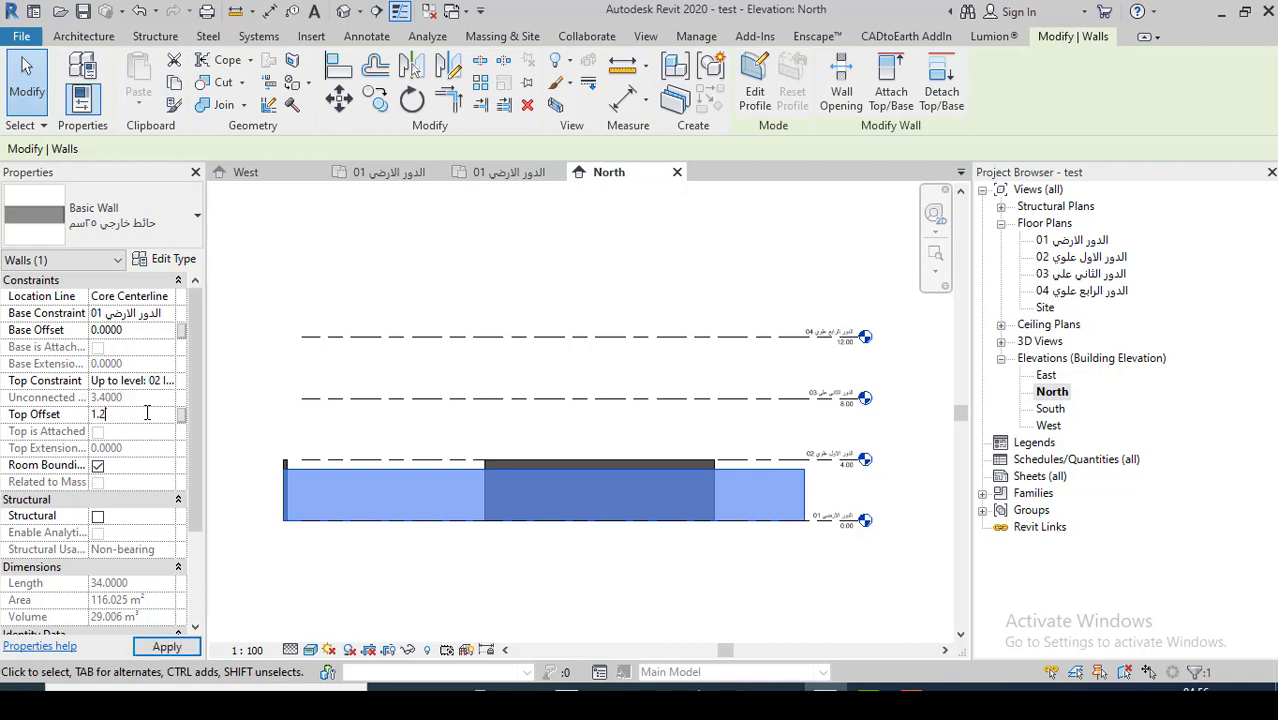
pyautogui.press('Return')
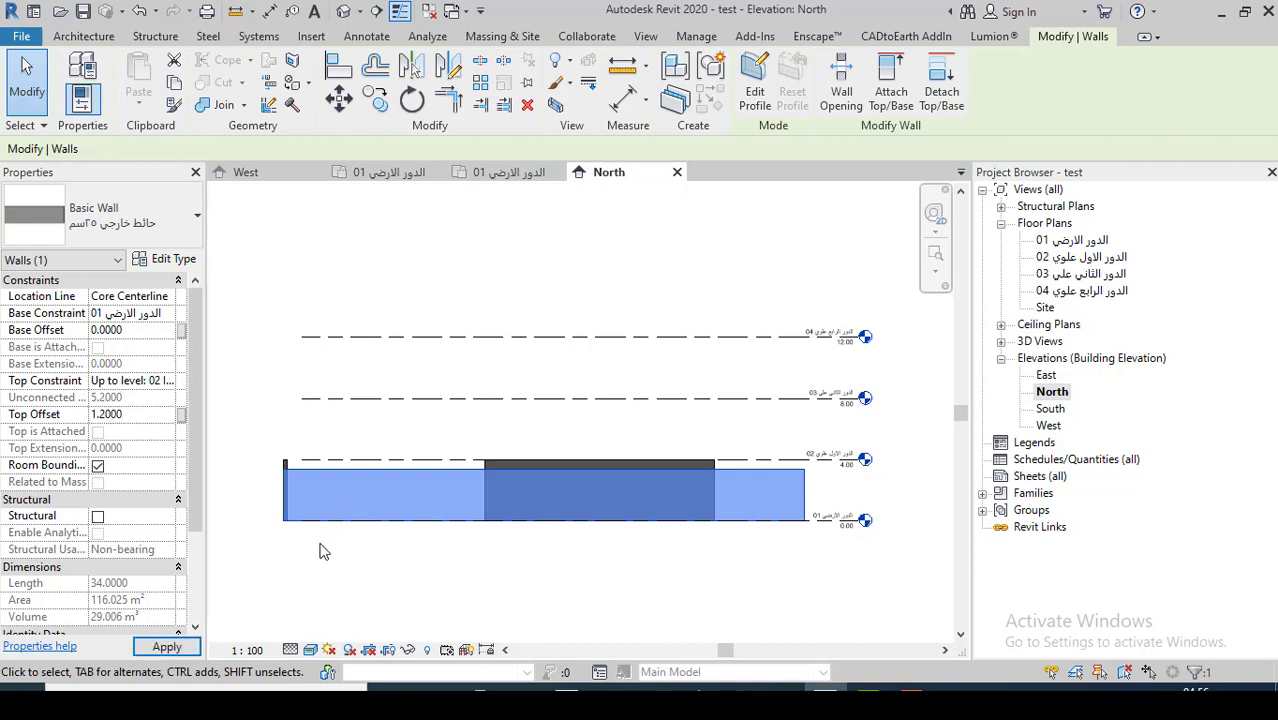
pyautogui.scroll(2, 539, 455)
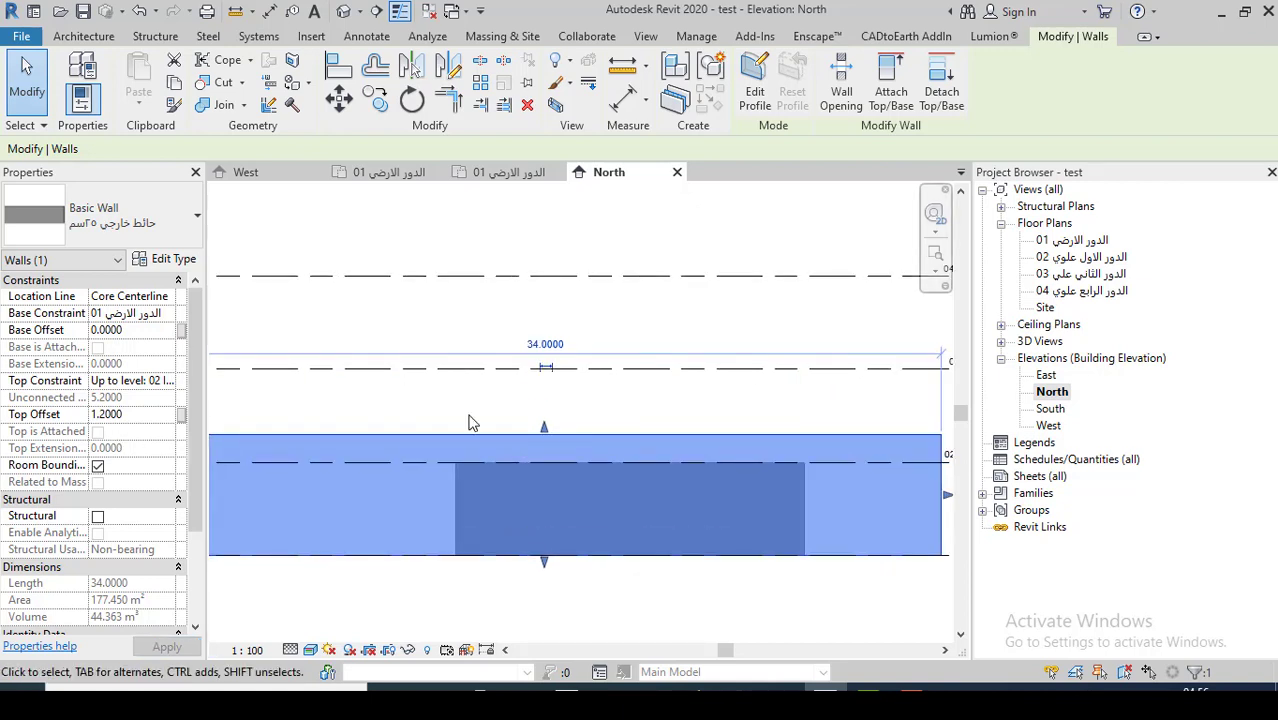
pyautogui.scroll(-1, 490, 417)
pyautogui.scroll(-1, 700, 545)
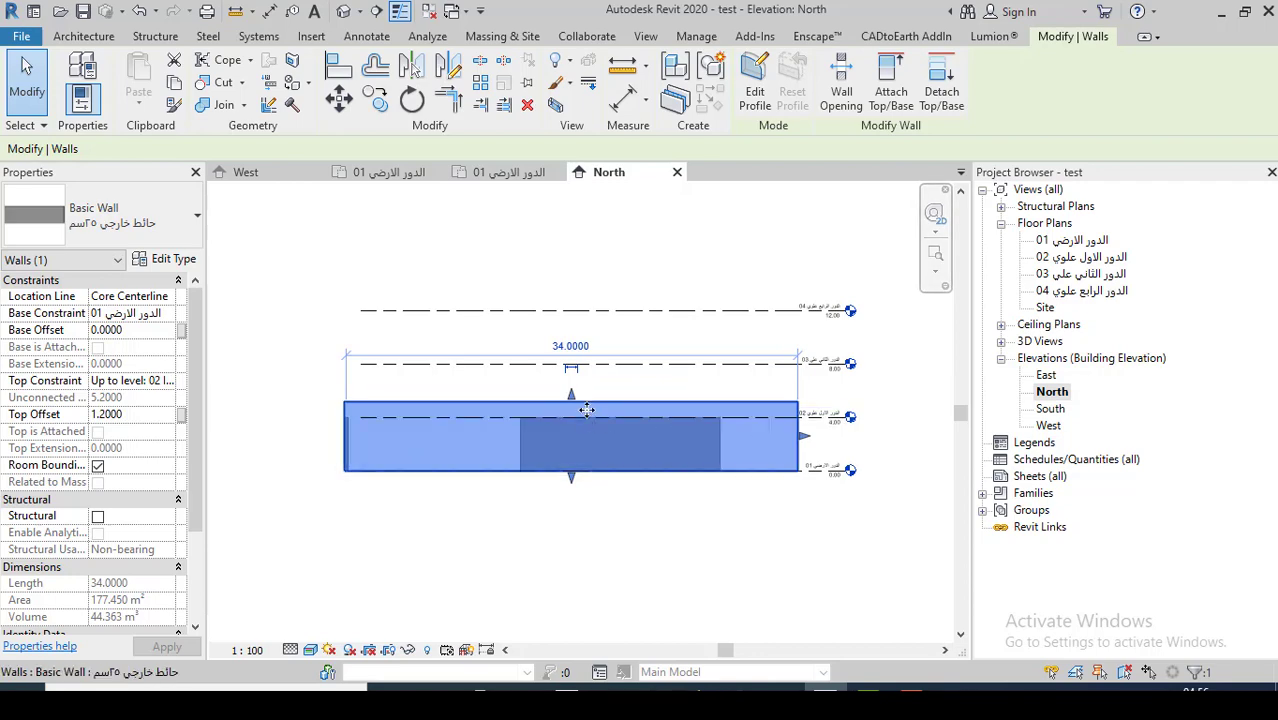
pyautogui.click(591, 561)
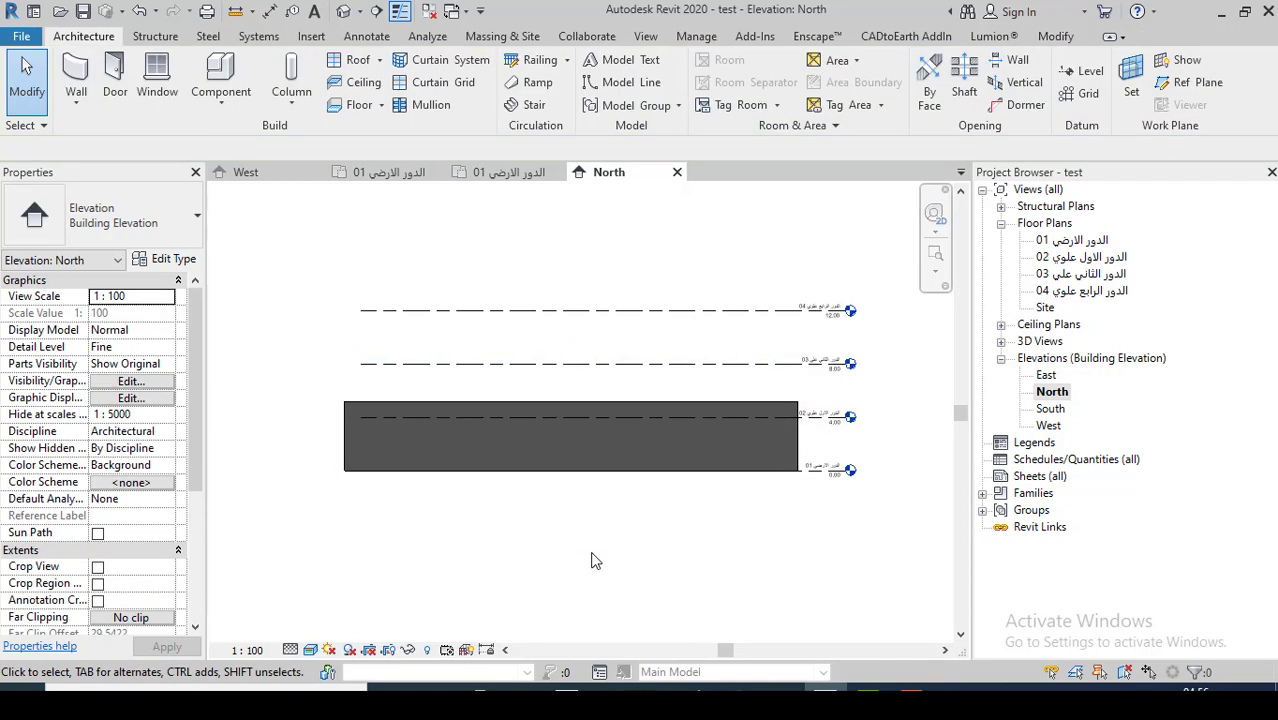
# - Reselect the 5.2 m wall in the North elevation
pyautogui.scroll(1, 510, 419)
pyautogui.scroll(1, 493, 398)
pyautogui.click(493, 398)
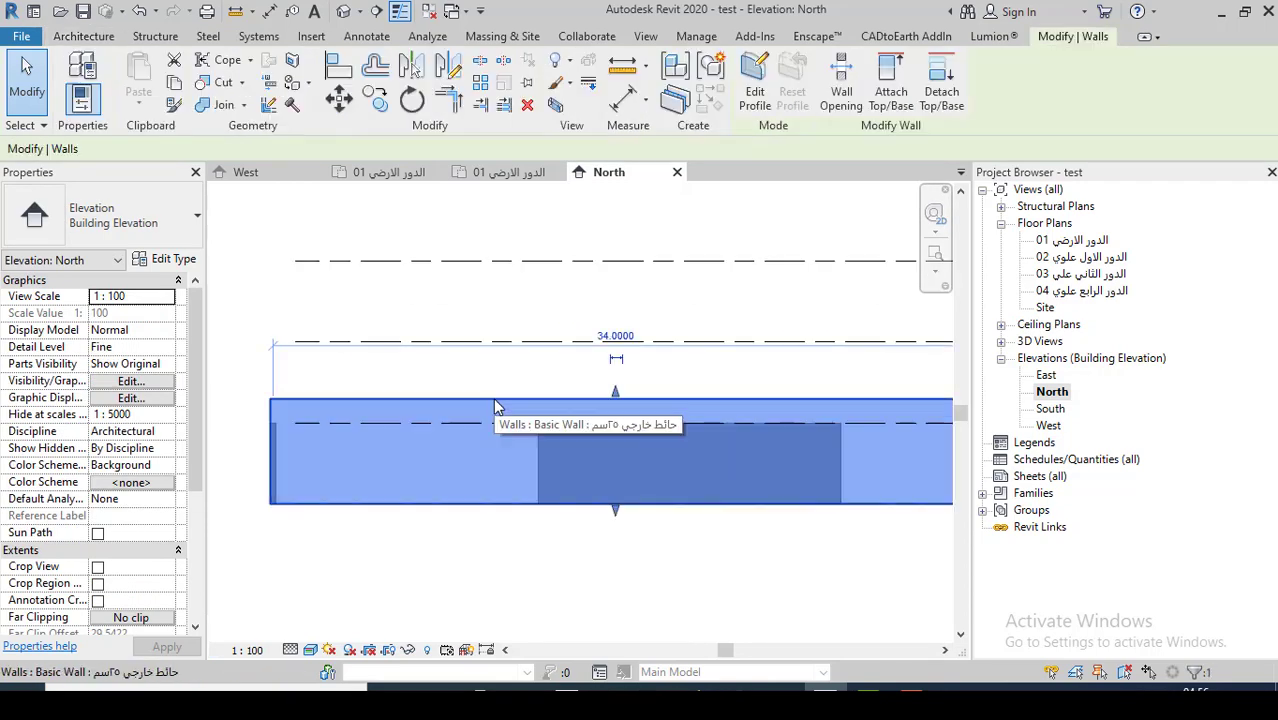
pyautogui.scroll(-2, 505, 425)
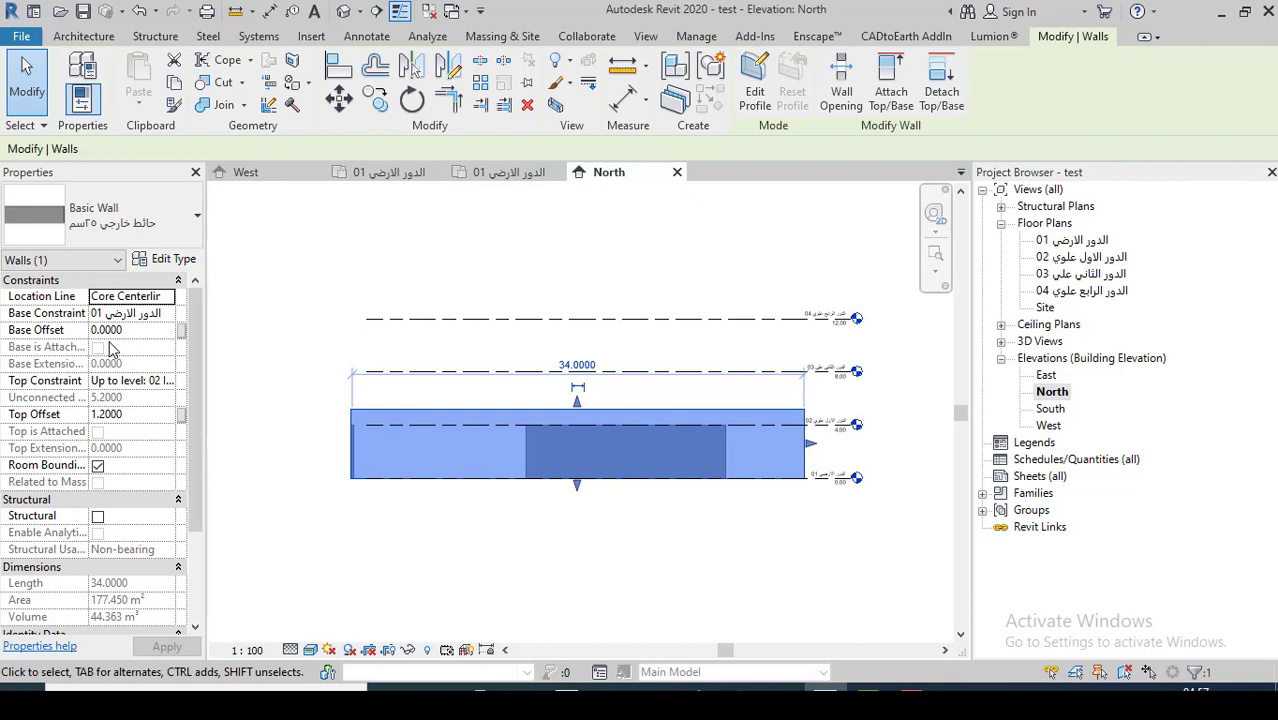
# - Set the wall's Base Offset to 0.5, shortening it to 4.7 high
pyautogui.click(136, 331)
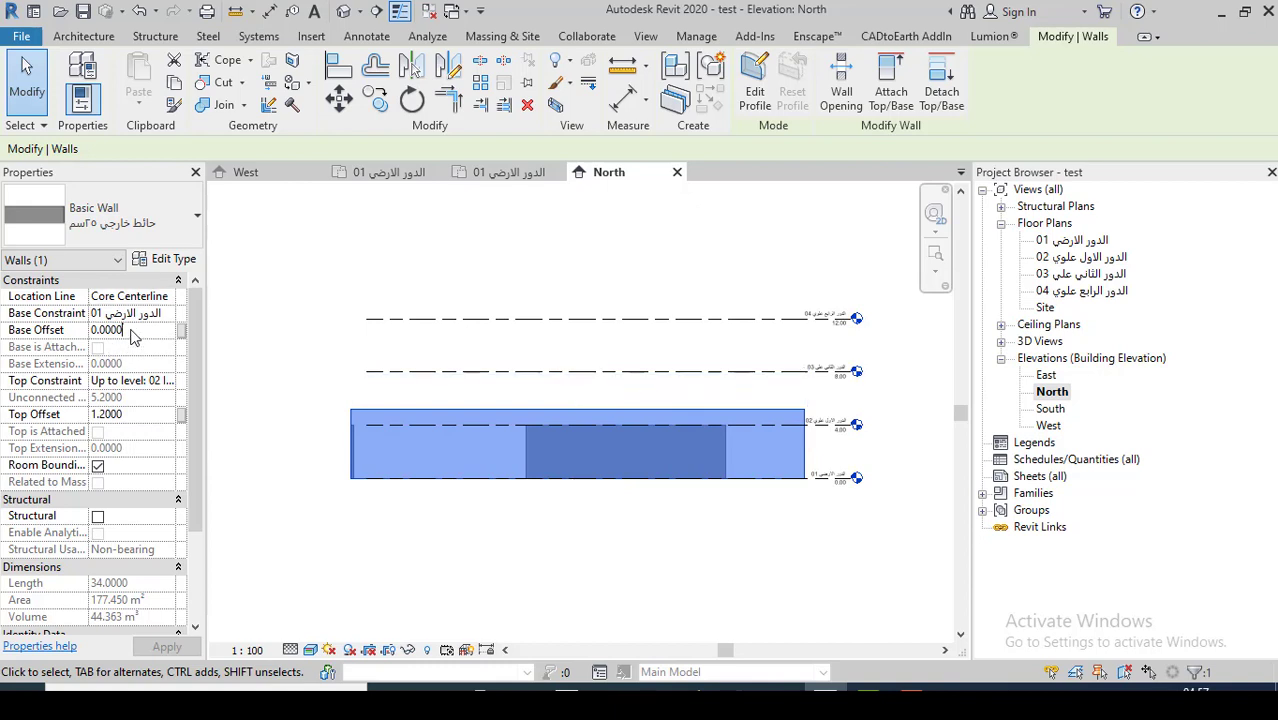
pyautogui.click(10, 331)
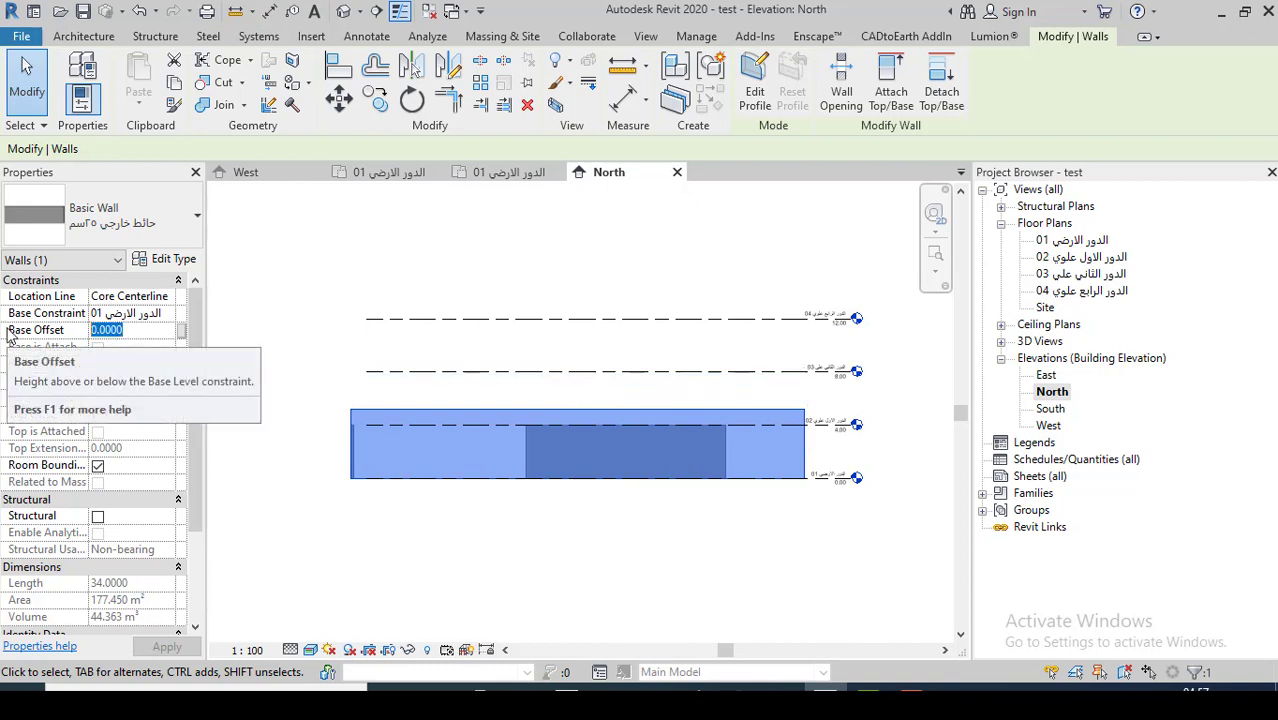
pyautogui.moveTo(35, 330)
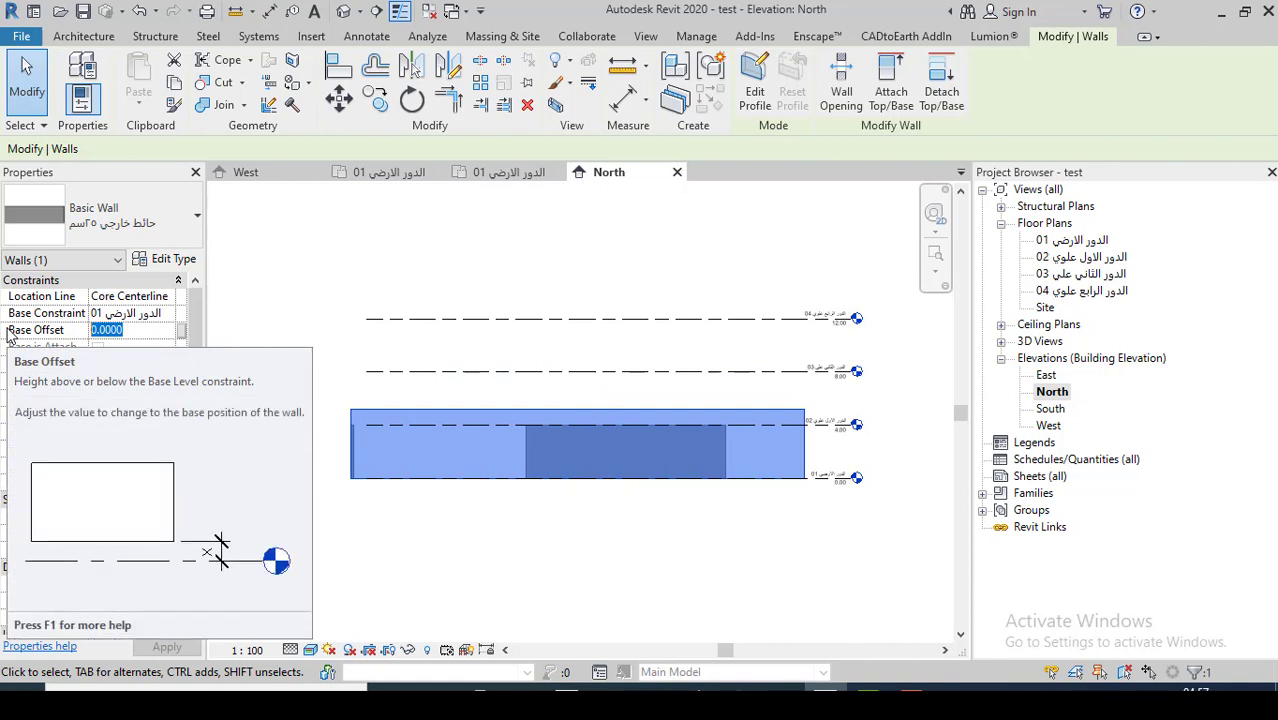
pyautogui.write('5')
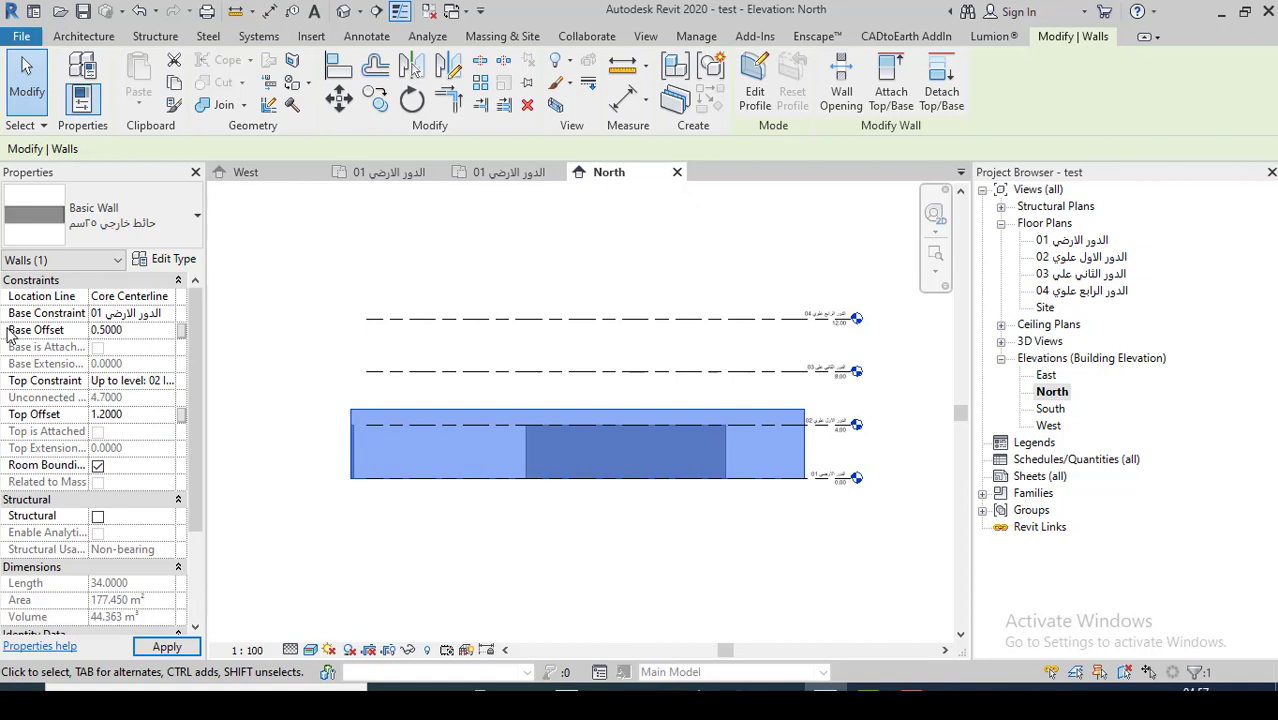
pyautogui.scroll(2, 491, 491)
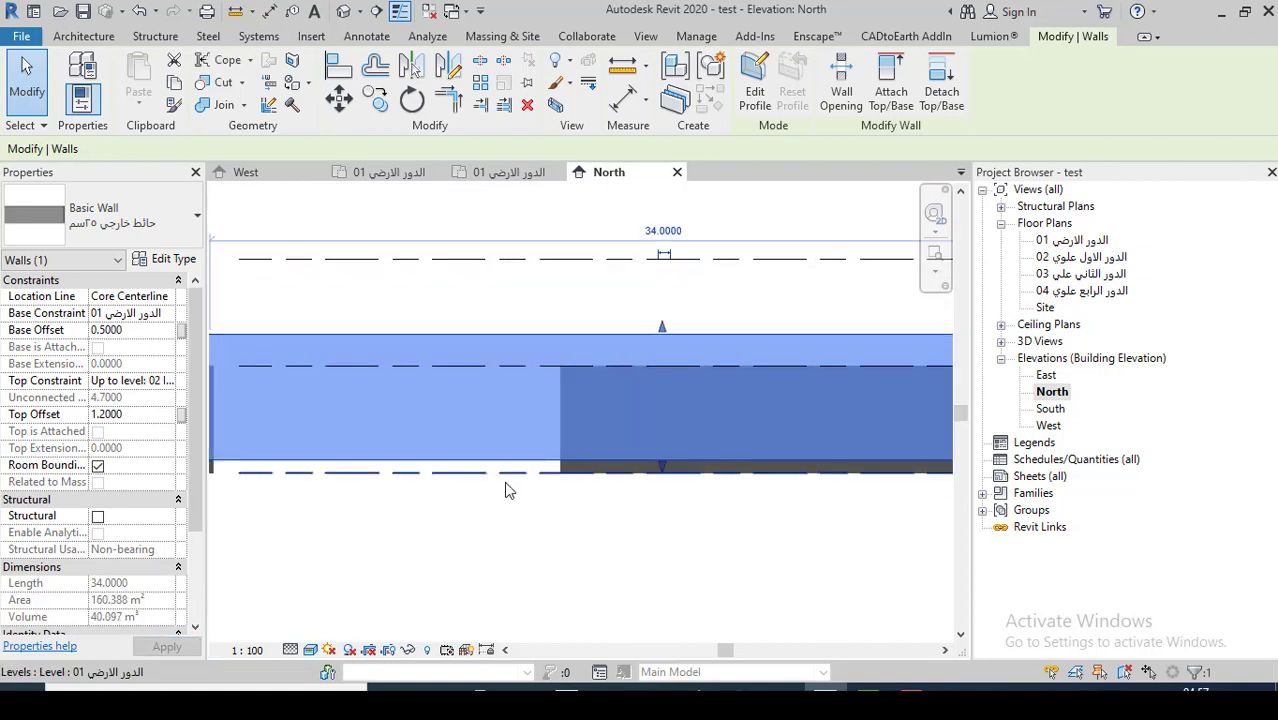
pyautogui.scroll(1, 504, 481)
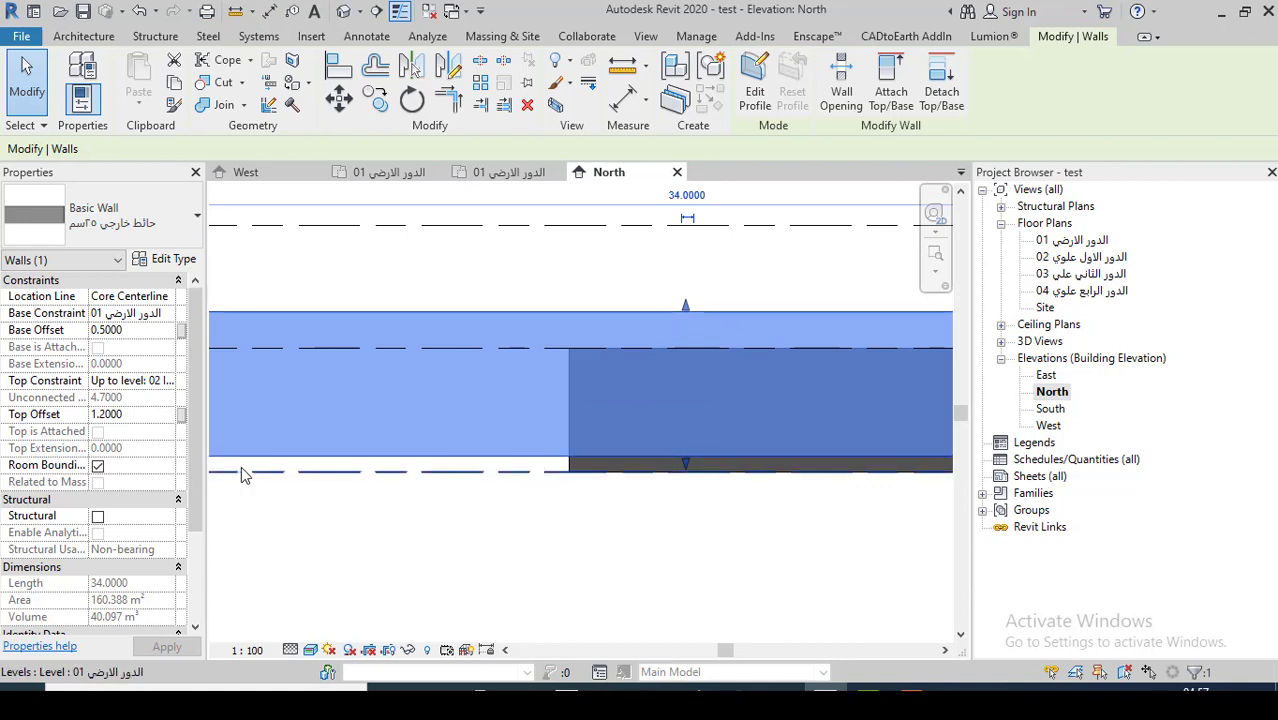
# - Add a 0.50 aligned dimension measuring the gap at the wall's base
pyautogui.click(269, 11)
pyautogui.scroll(2, 505, 528)
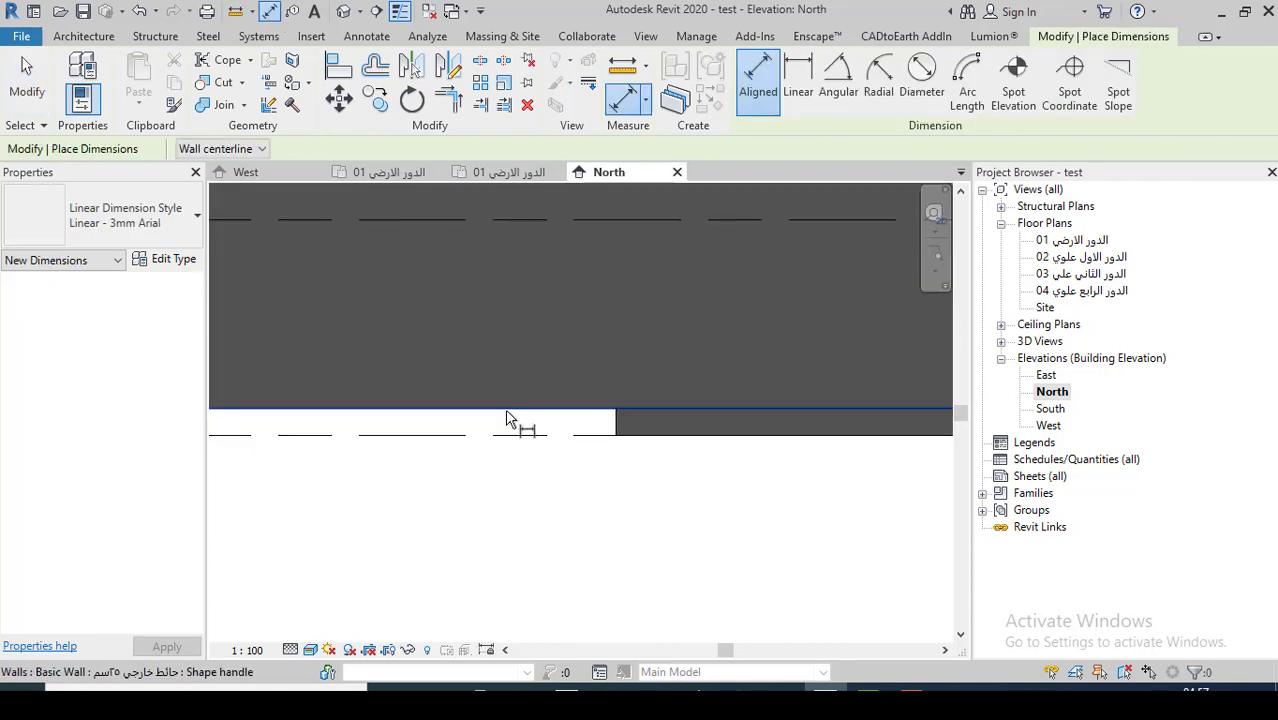
pyautogui.click(517, 419)
pyautogui.click(508, 434)
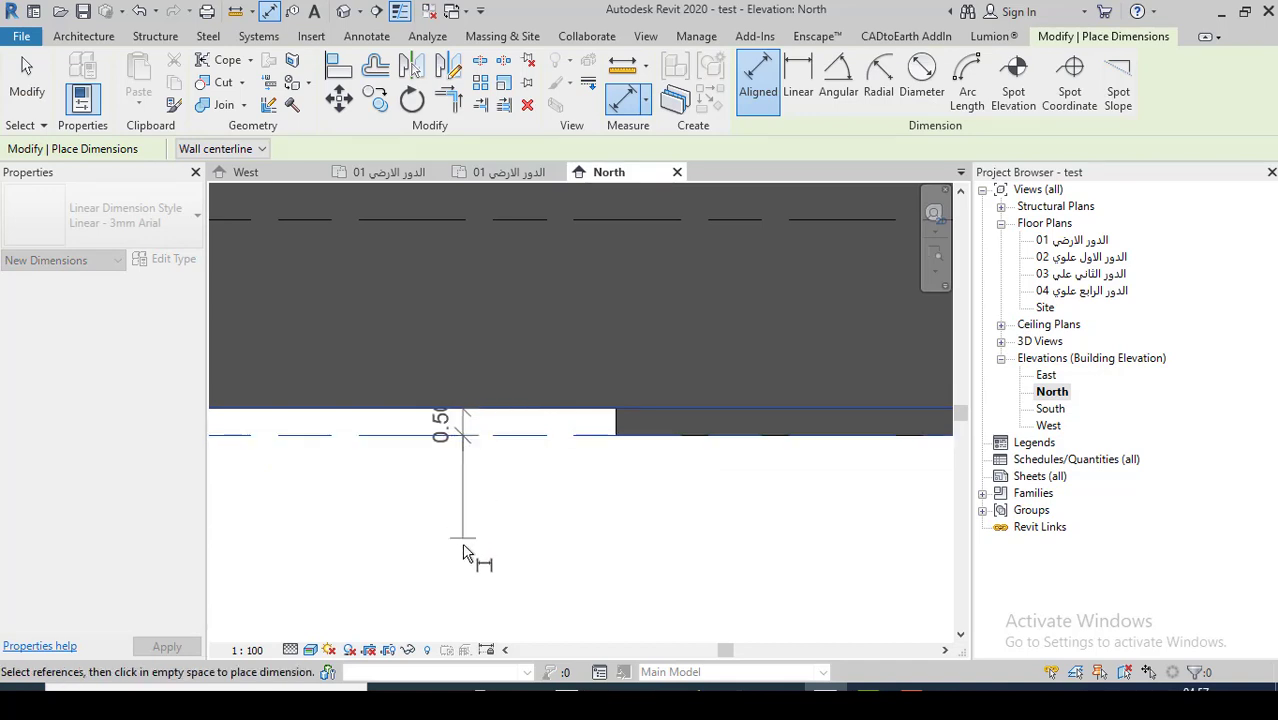
pyautogui.click(468, 590)
pyautogui.scroll(1, 471, 471)
pyautogui.scroll(2, 440, 410)
pyautogui.scroll(-1, 434, 470)
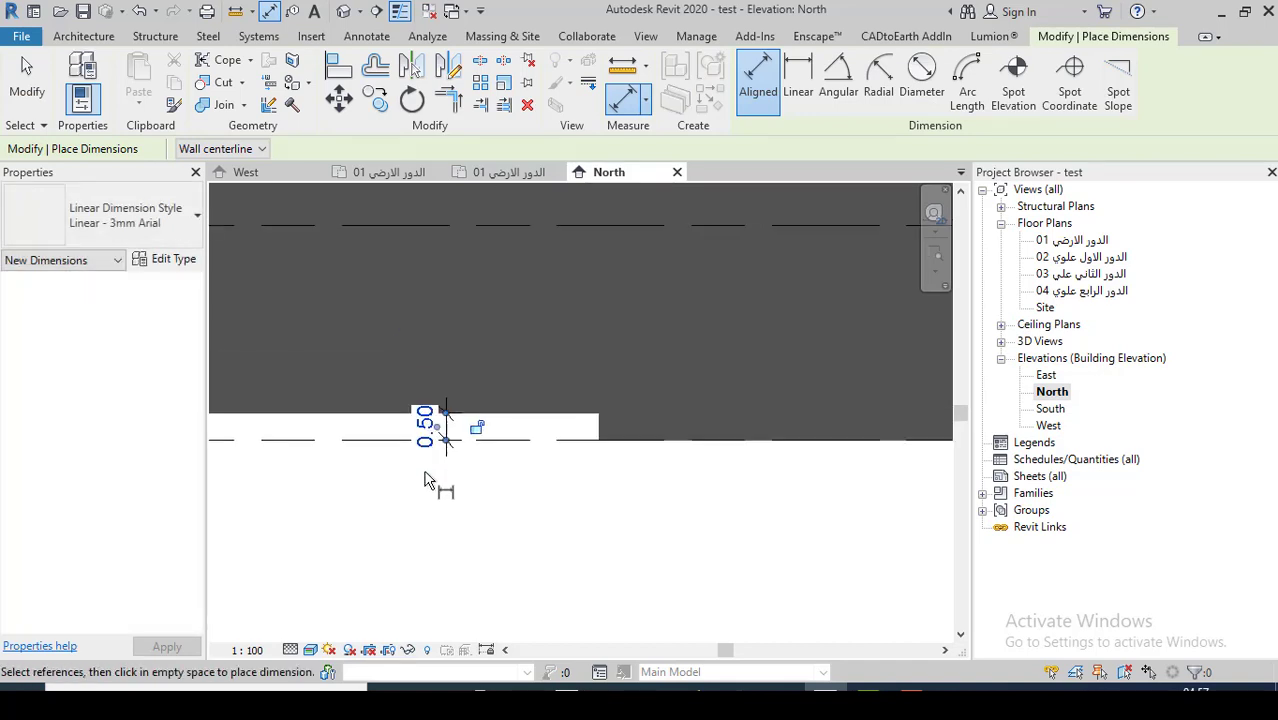
pyautogui.scroll(-1, 517, 482)
pyautogui.scroll(-1, 542, 485)
pyautogui.scroll(-1, 577, 474)
pyautogui.scroll(1, 565, 446)
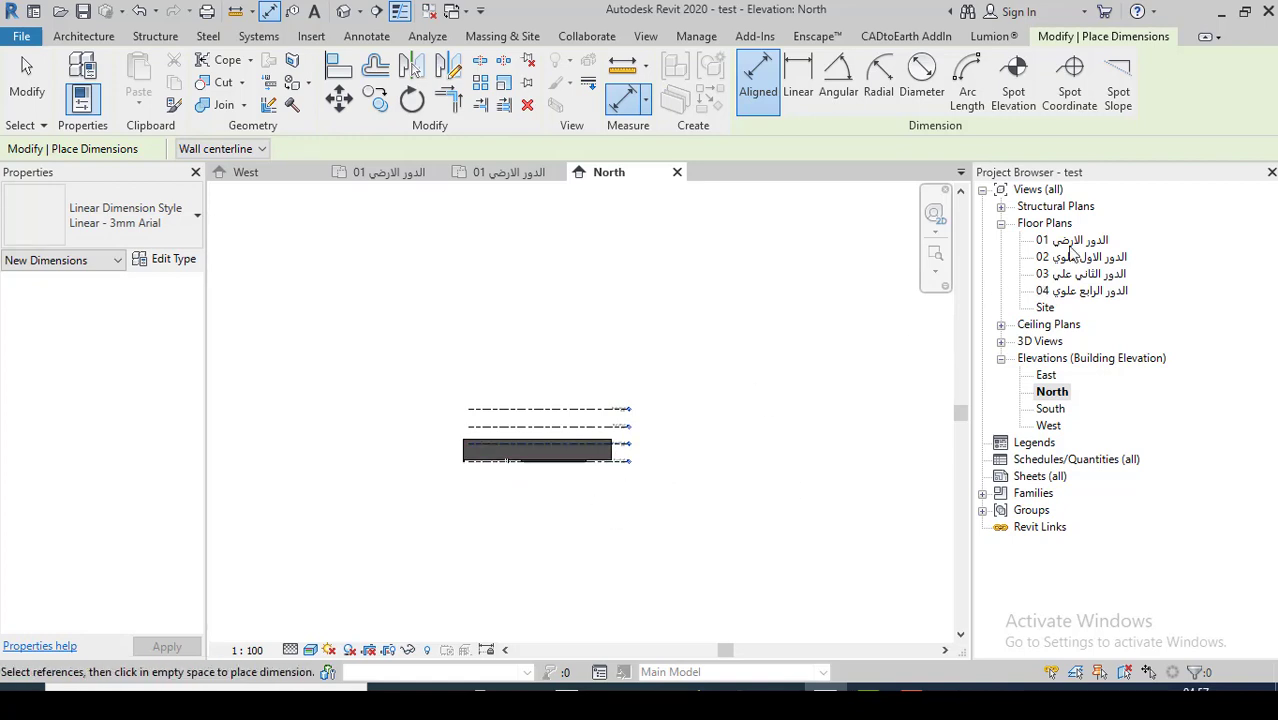
# - Open ground-floor plan 01 and start drawing a new wall
pyautogui.doubleClick(1068, 244)
pyautogui.scroll(-2, 600, 500)
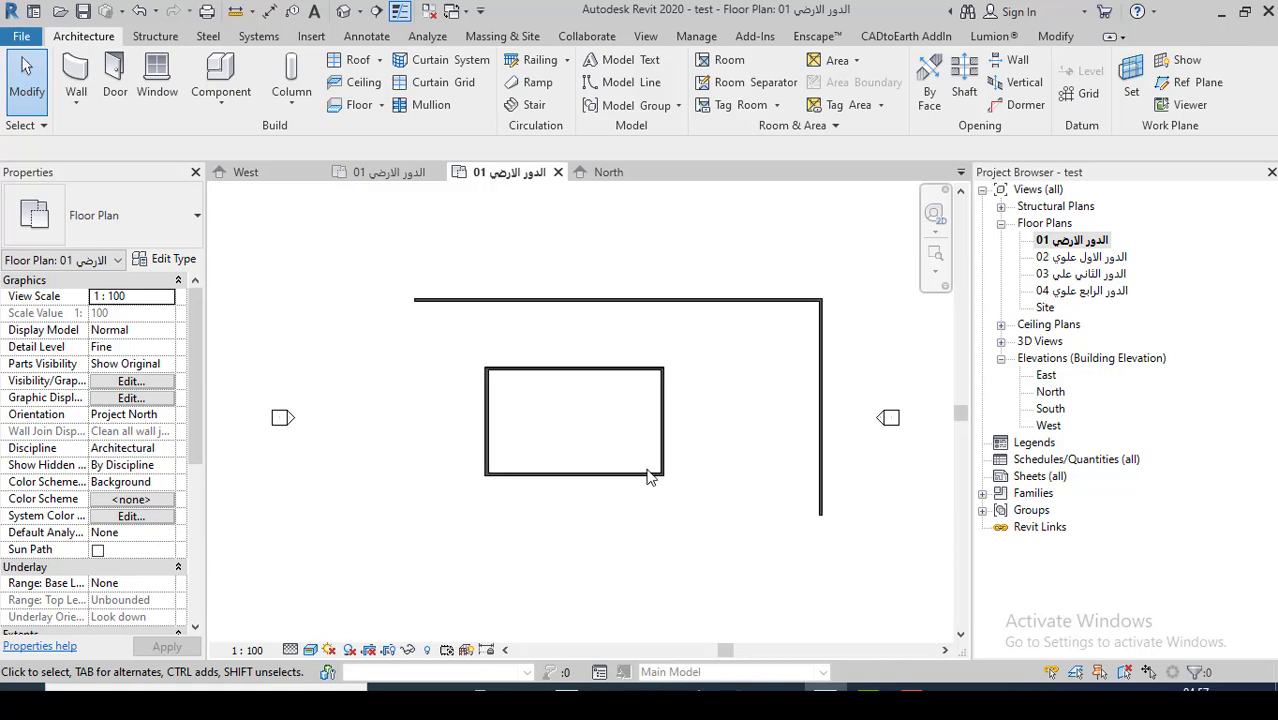
pyautogui.scroll(1, 598, 413)
pyautogui.scroll(2, 598, 410)
pyautogui.scroll(-1, 640, 407)
pyautogui.scroll(1, 568, 450)
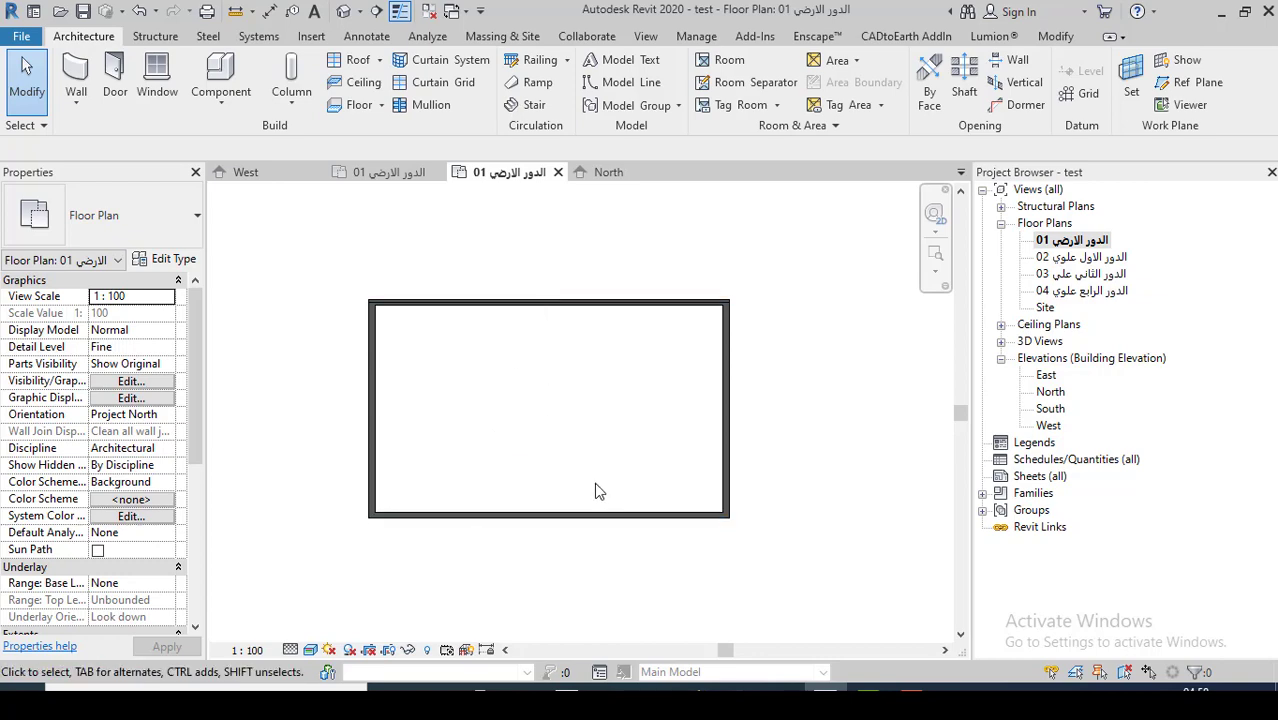
pyautogui.click(84, 78)
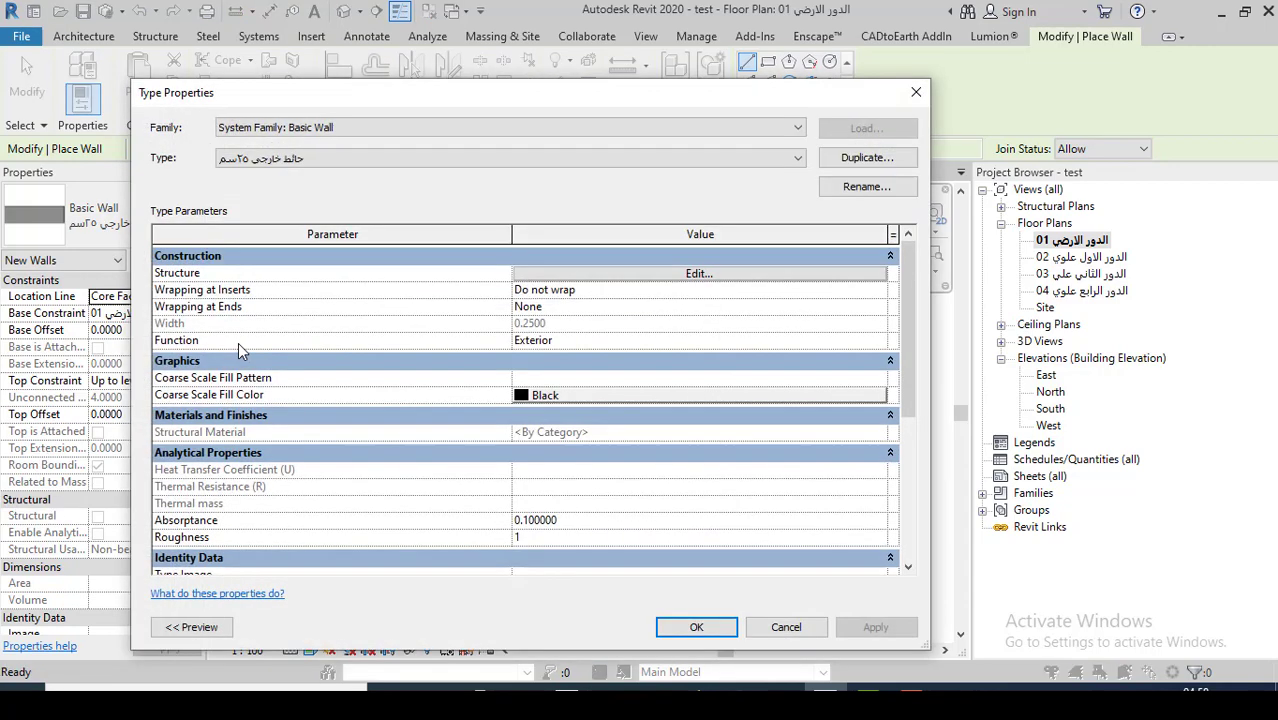
# - Duplicate the wall type as 'حائط سمك ١٢ سم'
pyautogui.click(867, 159)
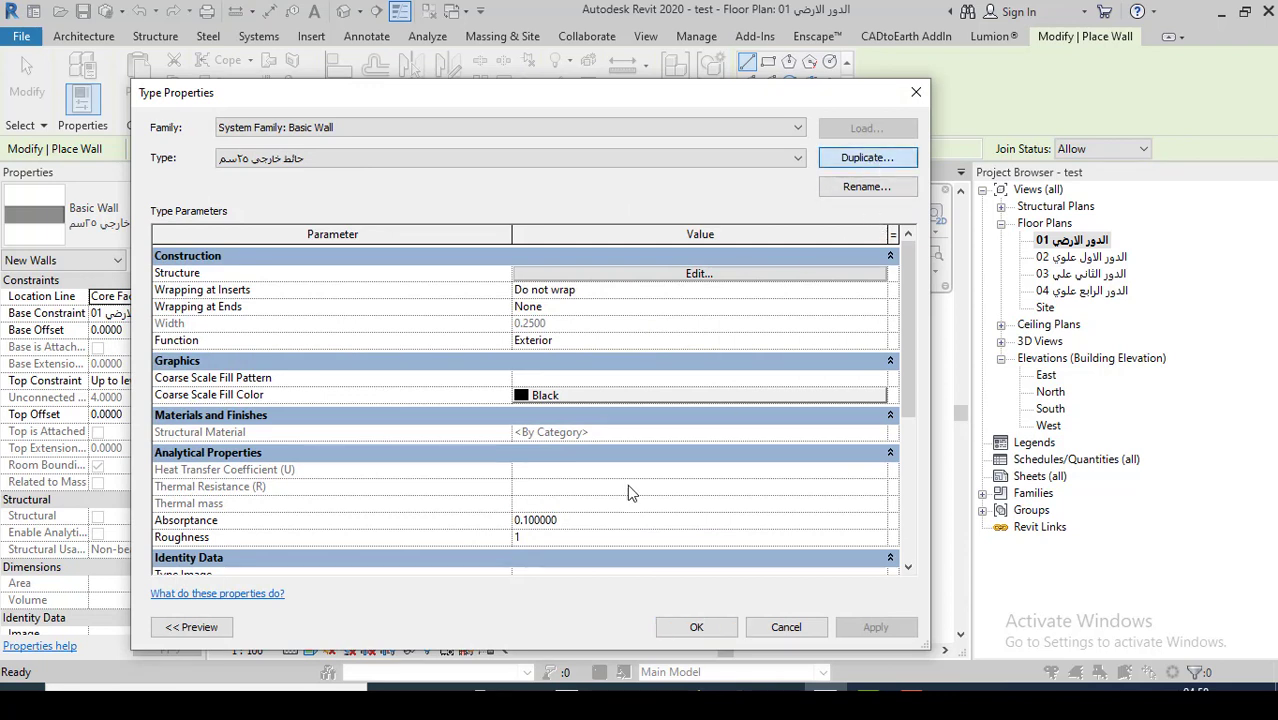
pyautogui.write('p')
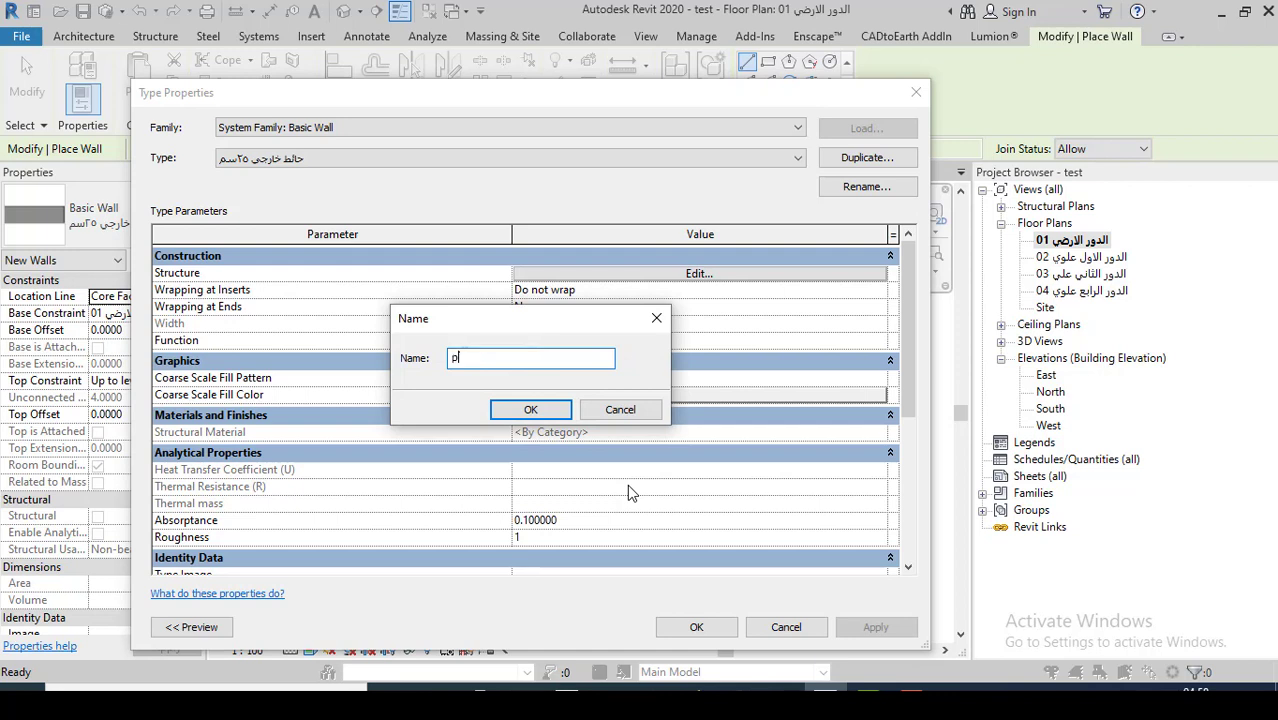
pyautogui.write("hz' s")
pyautogui.write('l;')
pyautogui.press('BackSpace')
pyautogui.press('BackSpace')
pyautogui.press('BackSpace')
pyautogui.press('BackSpace')
pyautogui.press('BackSpace')
pyautogui.write('ح')
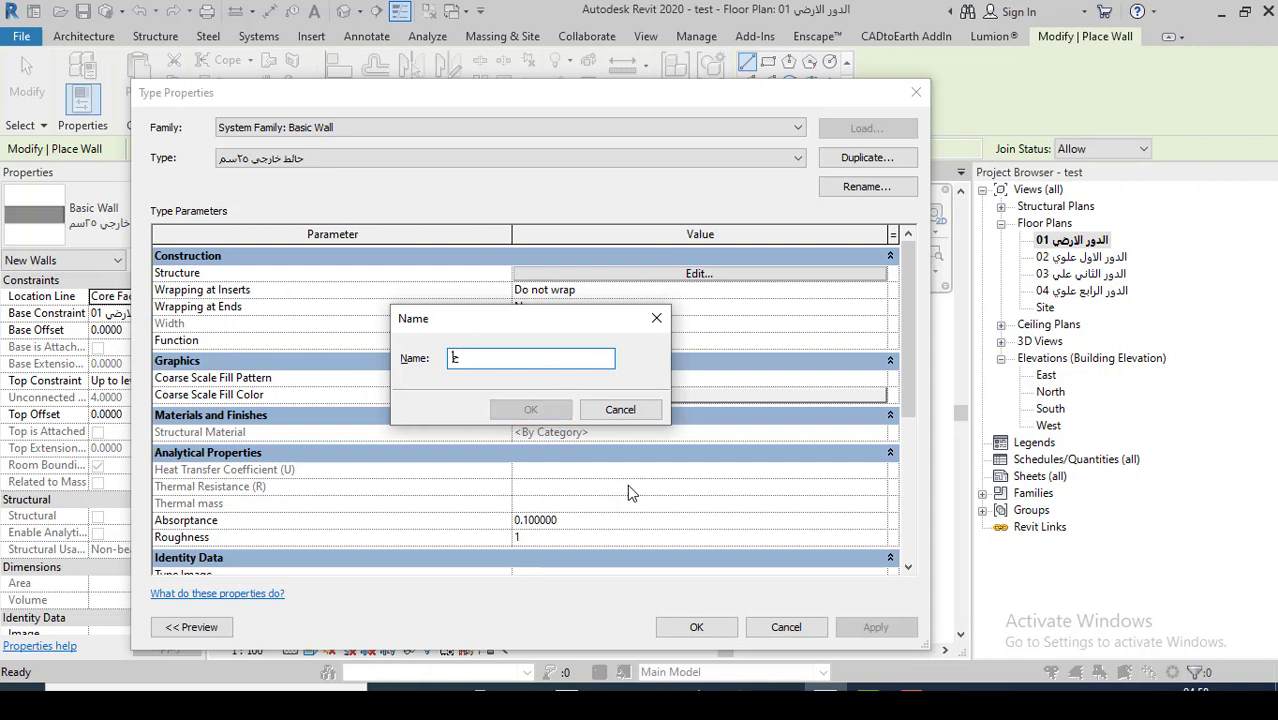
pyautogui.write('ائط س')
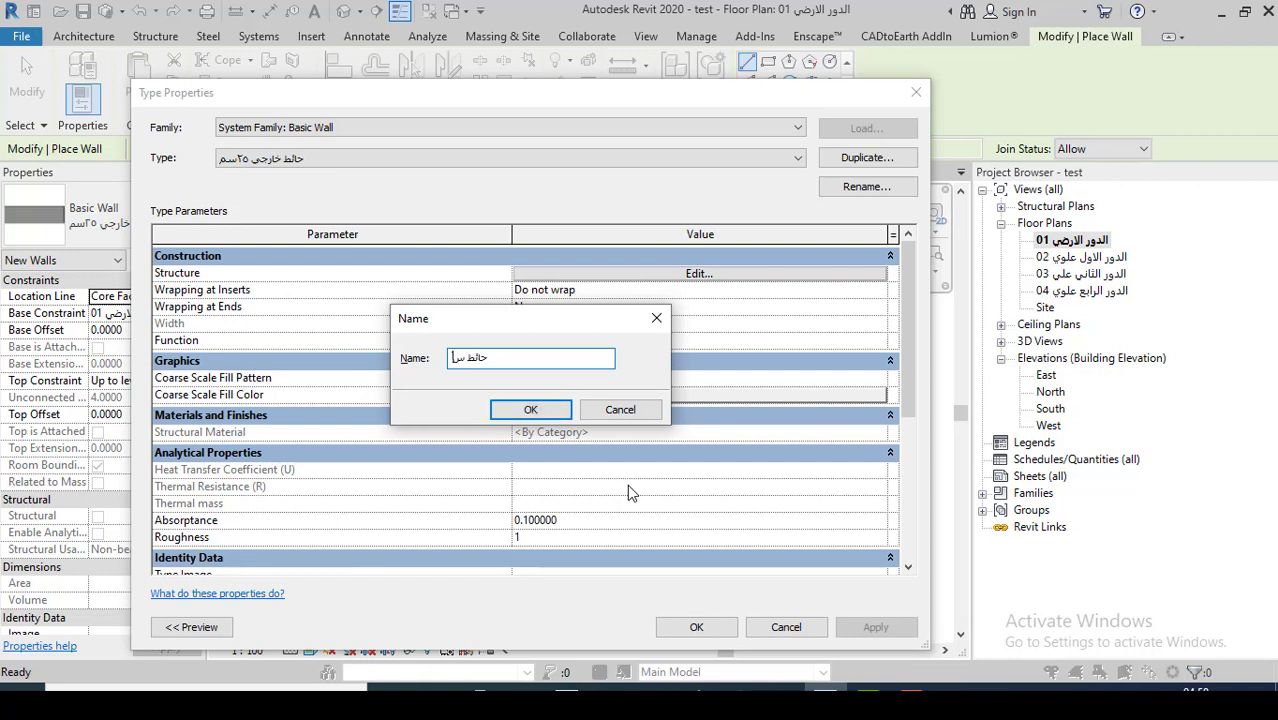
pyautogui.write('مك ١٢')
pyautogui.write(' سم')
pyautogui.click(538, 412)
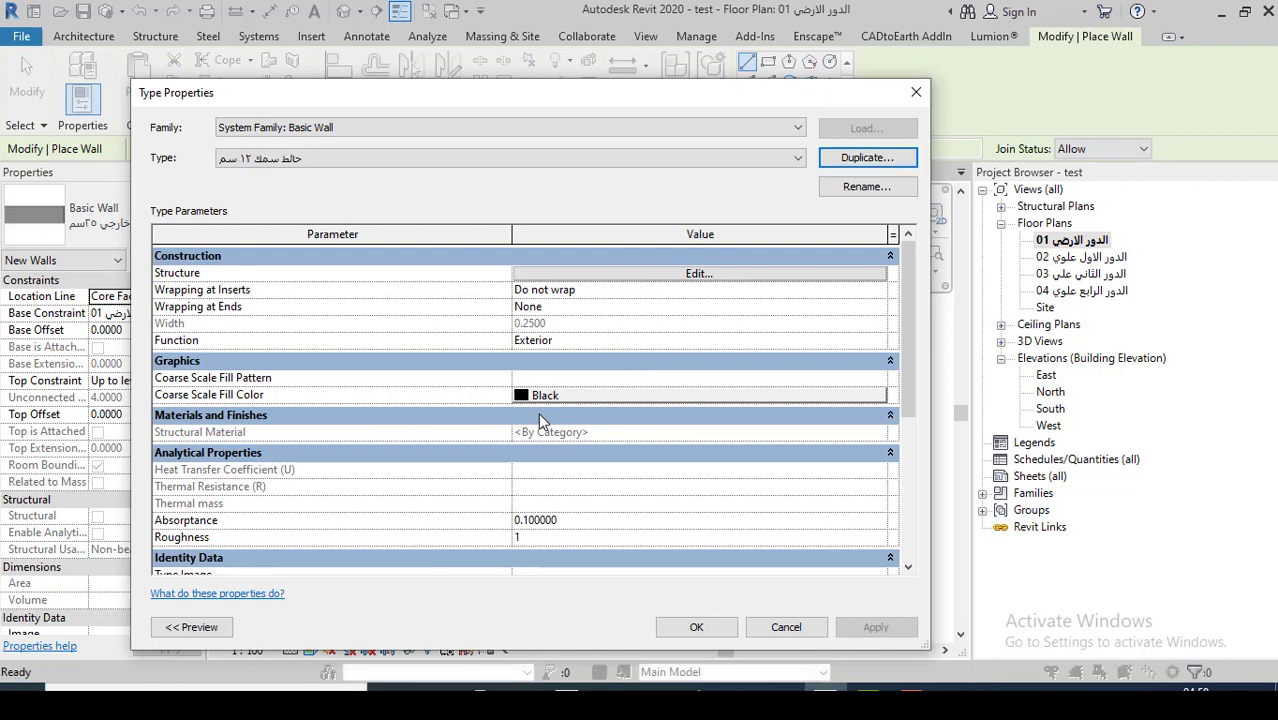
# - Set the new type's structure layer thickness to 0.12
pyautogui.click(700, 273)
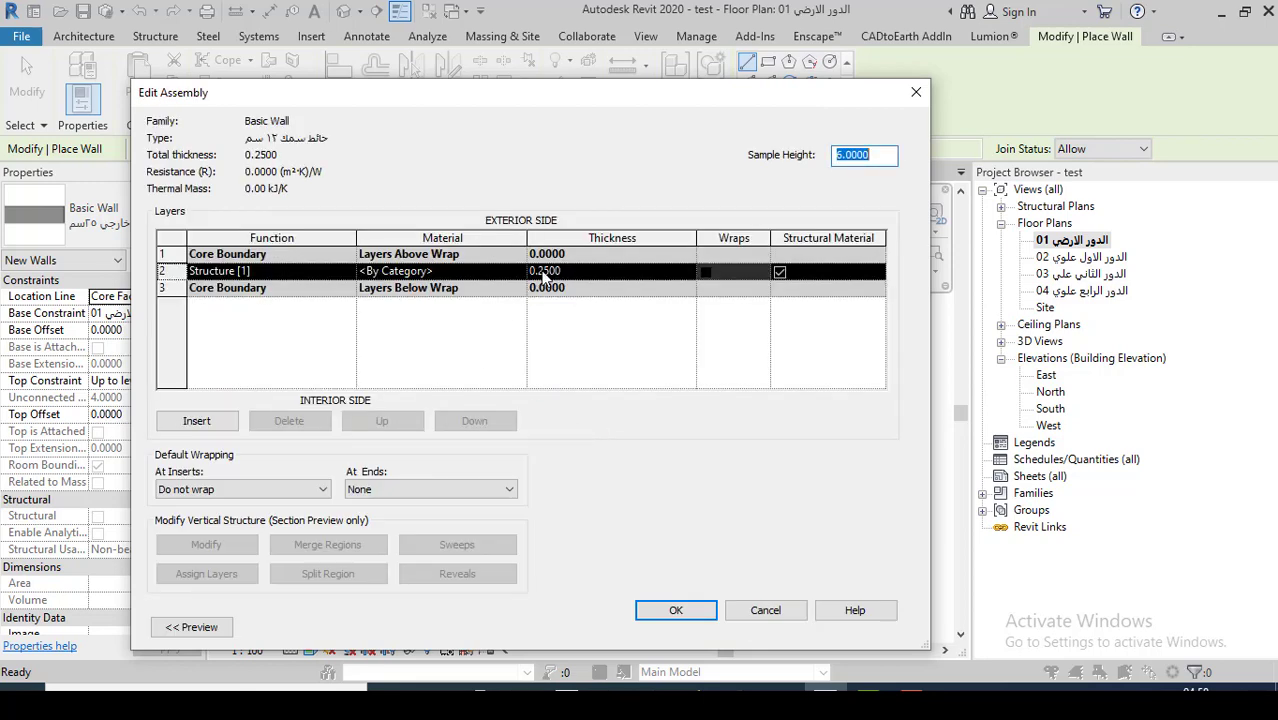
pyautogui.click(544, 271)
pyautogui.moveTo(564, 271); pyautogui.dragTo(530, 271)
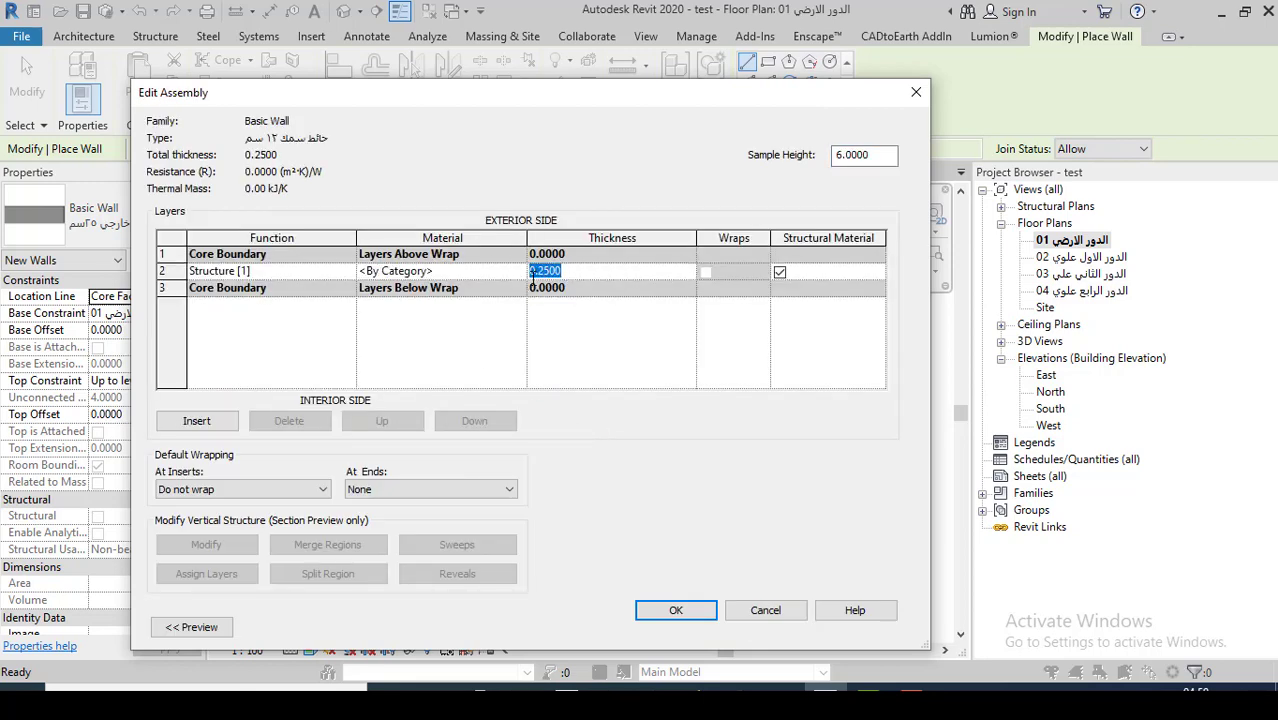
pyautogui.press('BackSpace')
pyautogui.write('12')
pyautogui.moveTo(545, 271); pyautogui.dragTo(440, 287)
pyautogui.press('BackSpace')
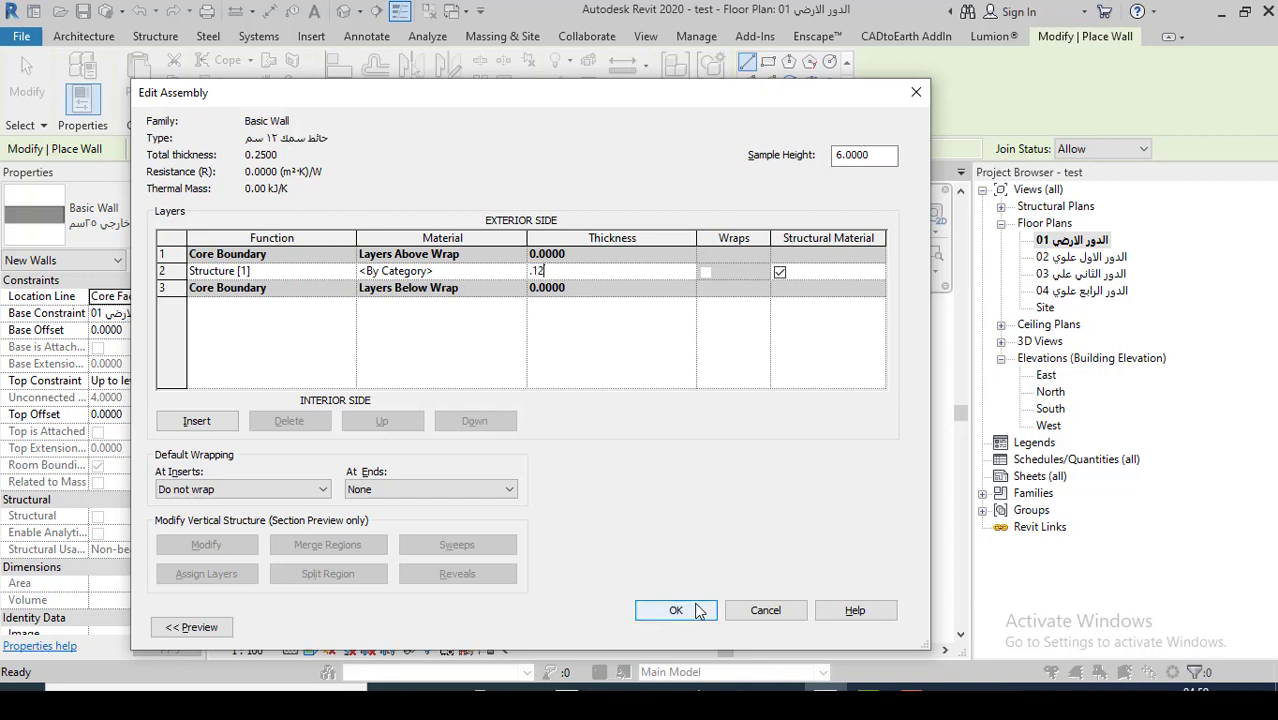
pyautogui.click(676, 610)
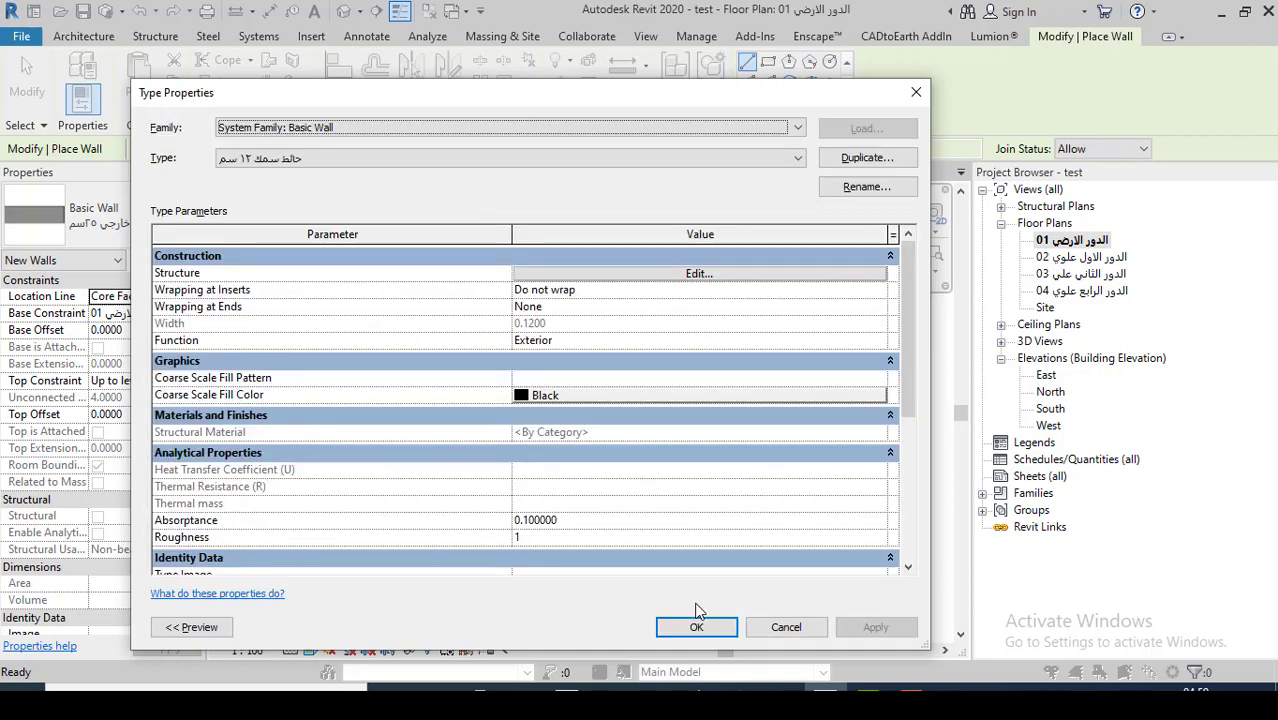
# - Draw a 12 cm wall from the bottom wall's midpoint to the top wall's midpoint
pyautogui.click(690, 624)
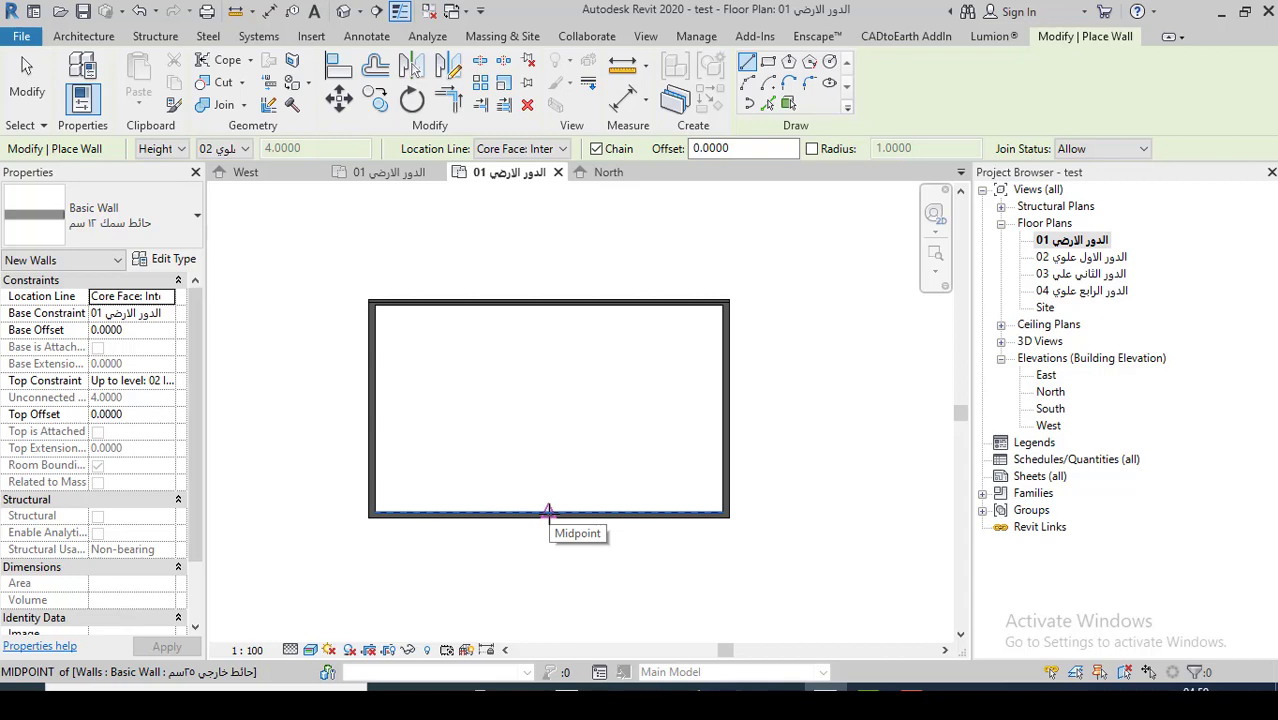
pyautogui.click(548, 512)
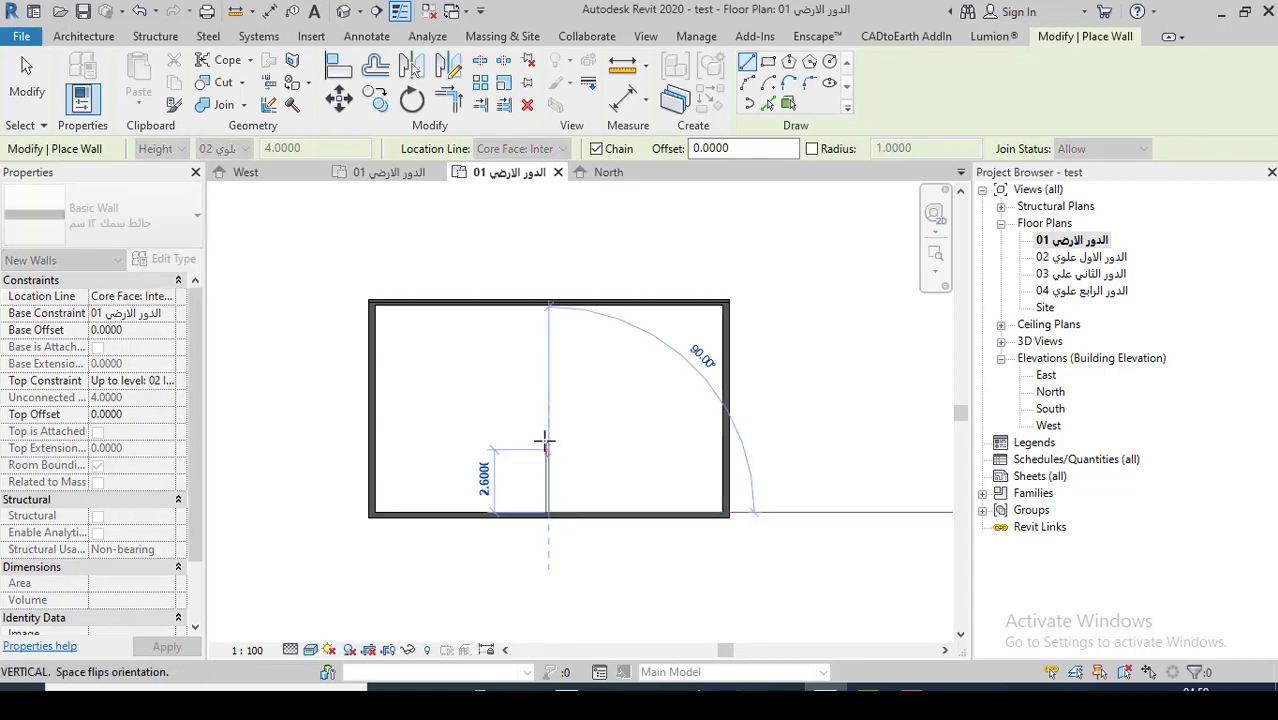
pyautogui.click(548, 303)
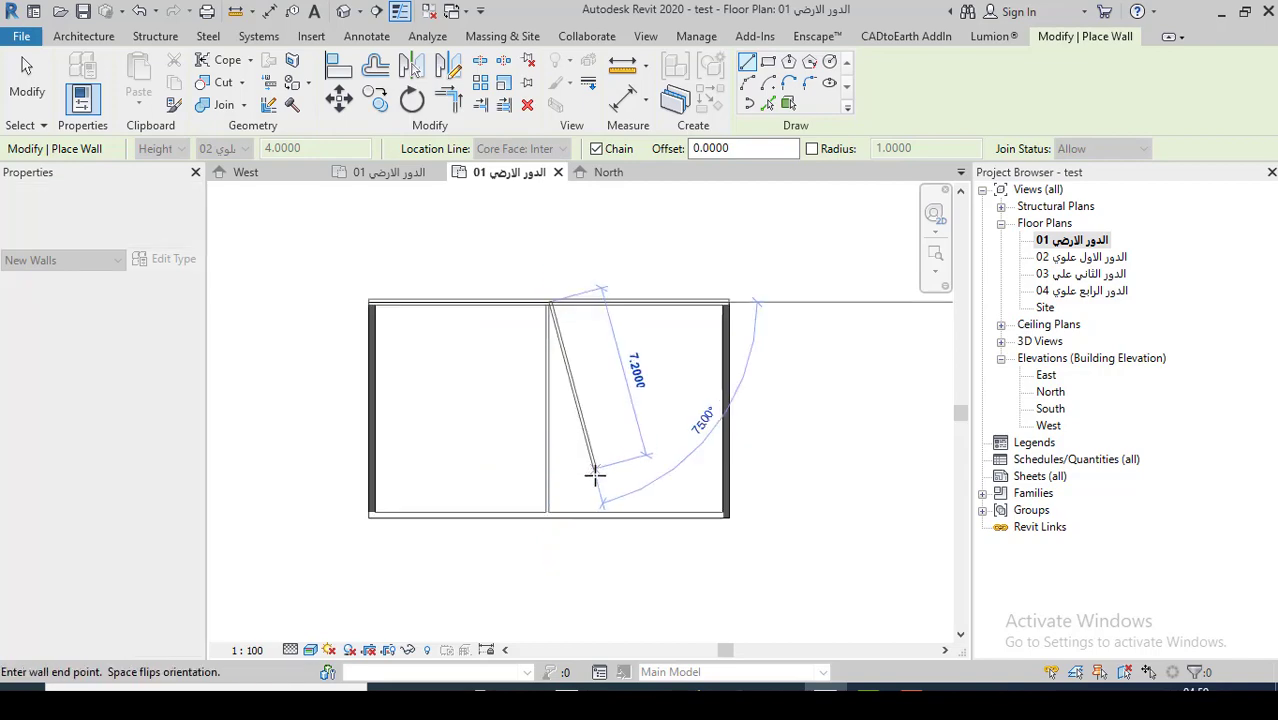
pyautogui.press('Escape')
pyautogui.scroll(2, 543, 500)
pyautogui.scroll(3, 543, 500)
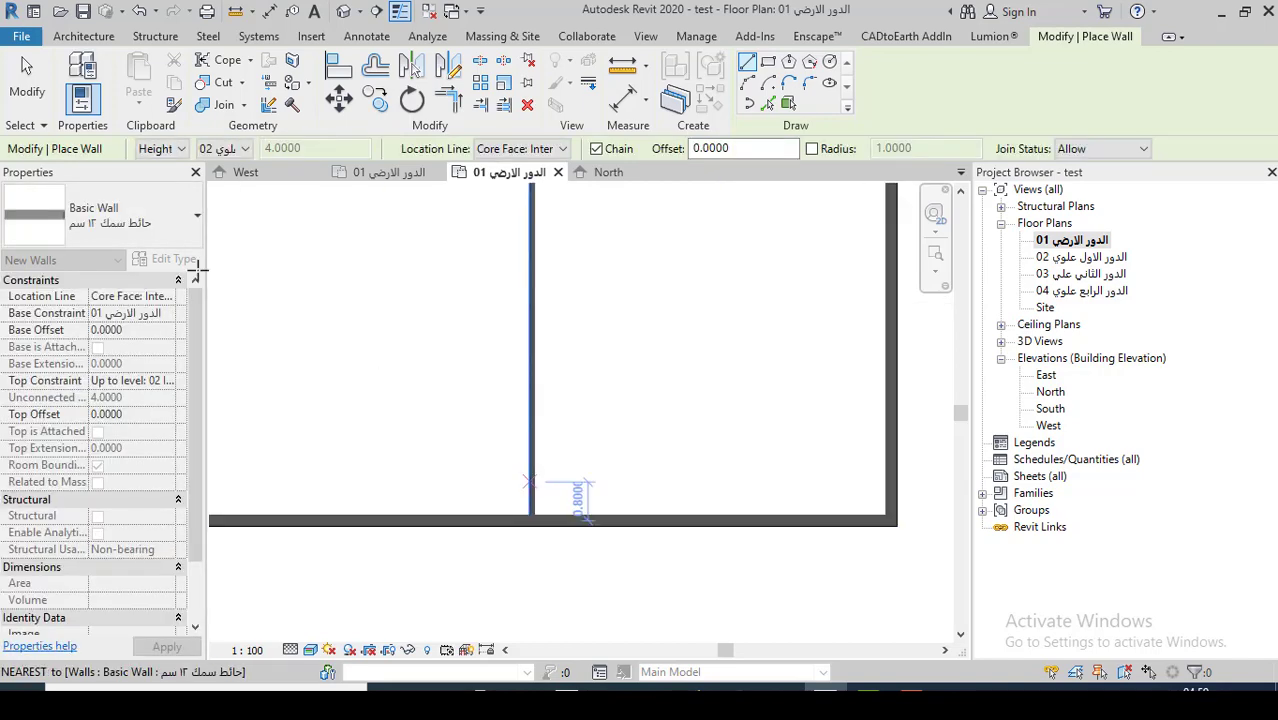
pyautogui.click(30, 76)
pyautogui.scroll(2, 652, 530)
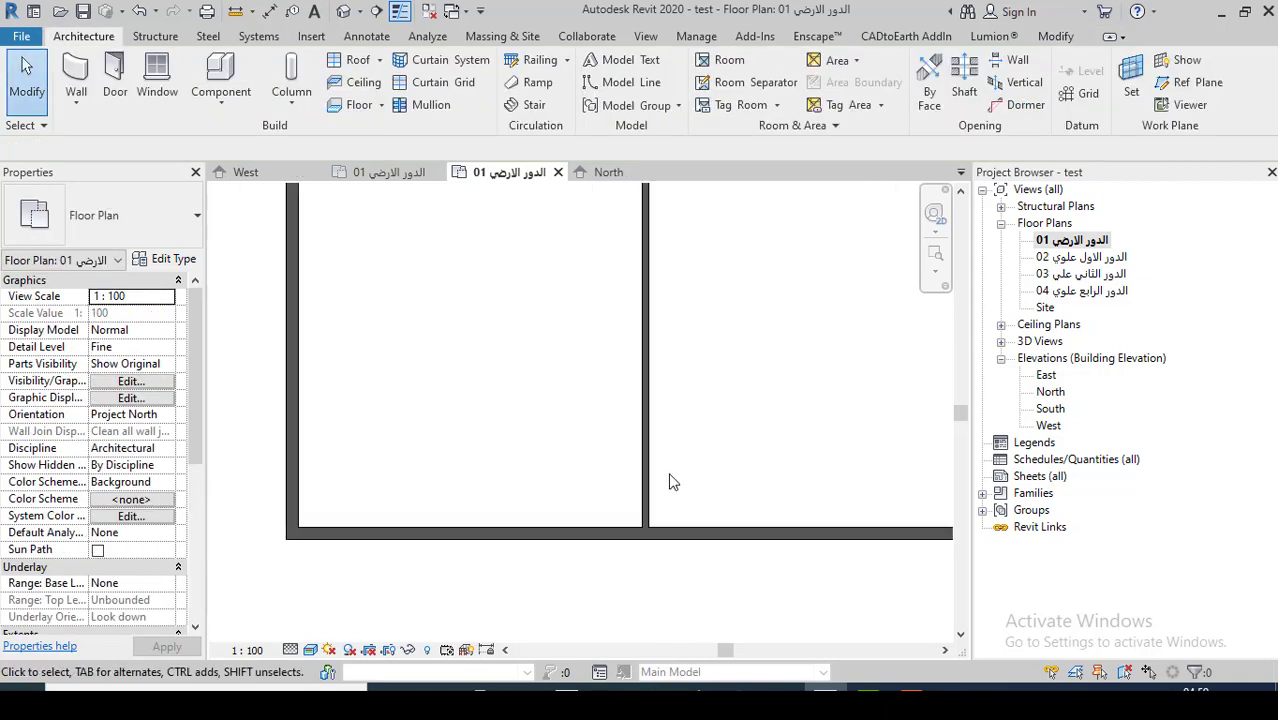
pyautogui.scroll(2, 558, 498)
pyautogui.scroll(-2, 560, 498)
pyautogui.scroll(-2, 567, 497)
pyautogui.scroll(-1, 582, 529)
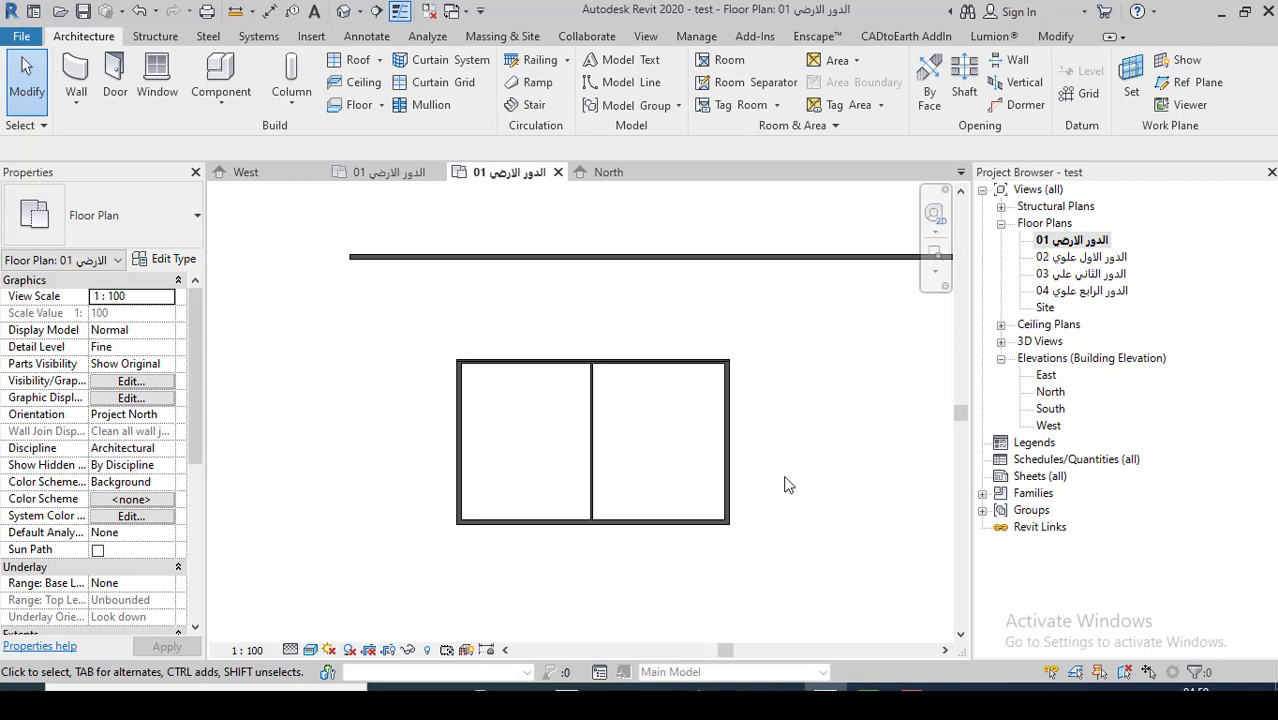
pyautogui.scroll(1, 784, 484)
pyautogui.scroll(1, 573, 499)
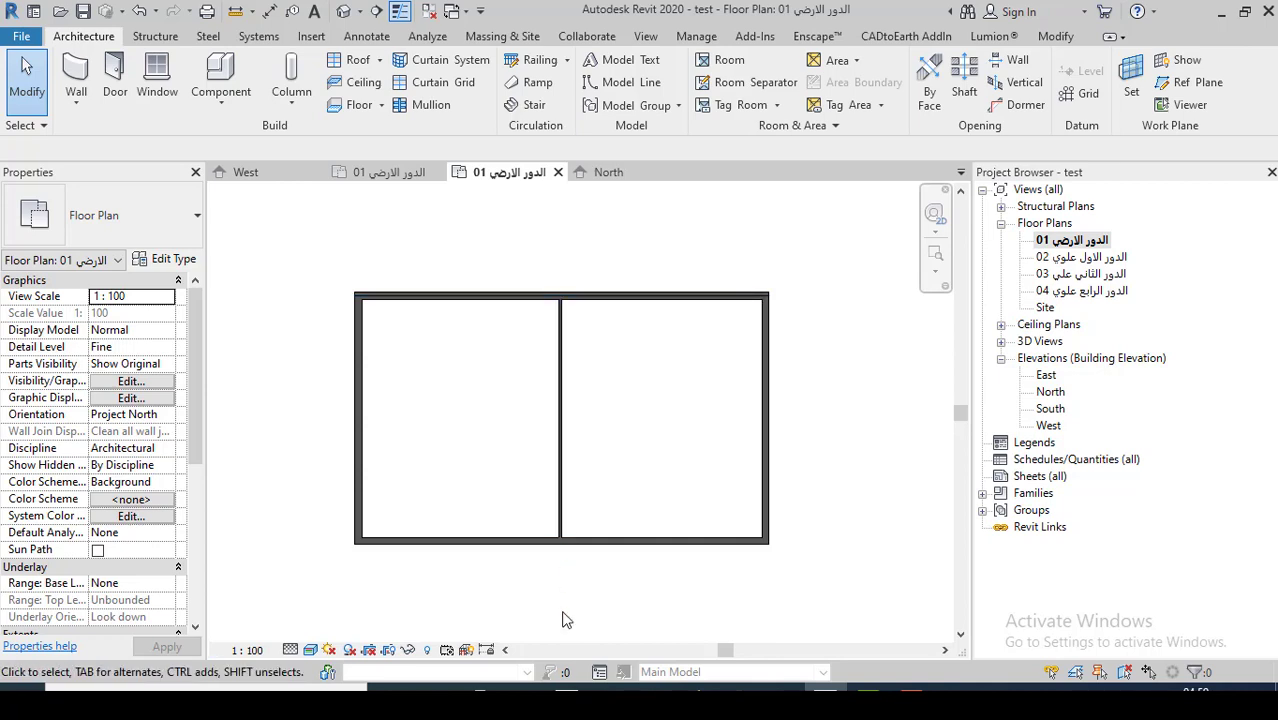
# - Move the middle wall 1 m right, leaving bays of 8.3150 and 6.4350
pyautogui.click(558, 475)
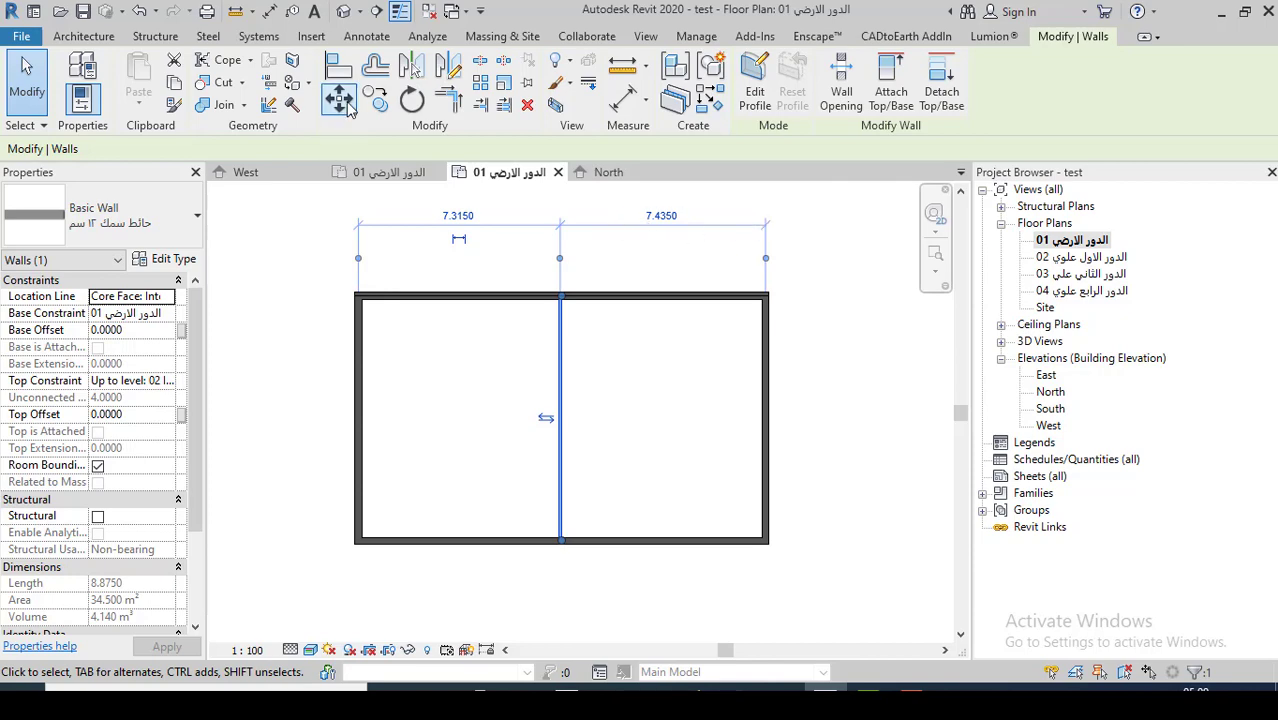
pyautogui.click(338, 97)
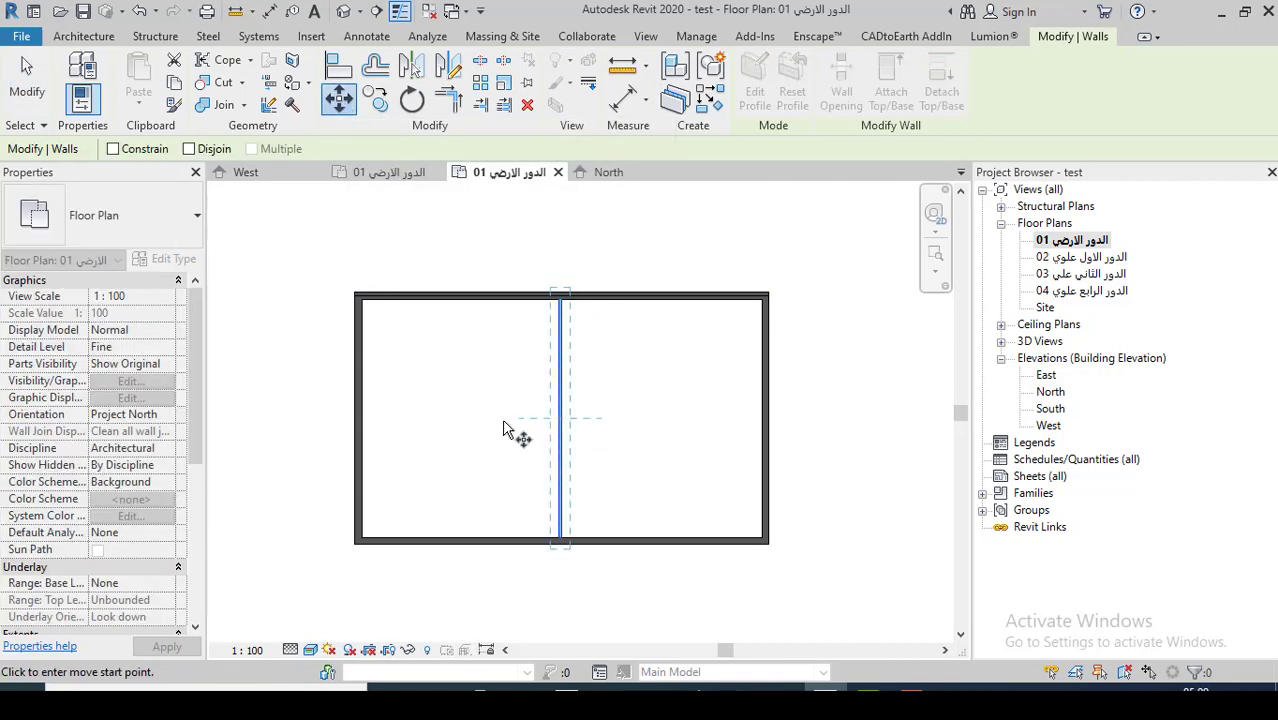
pyautogui.click(556, 437)
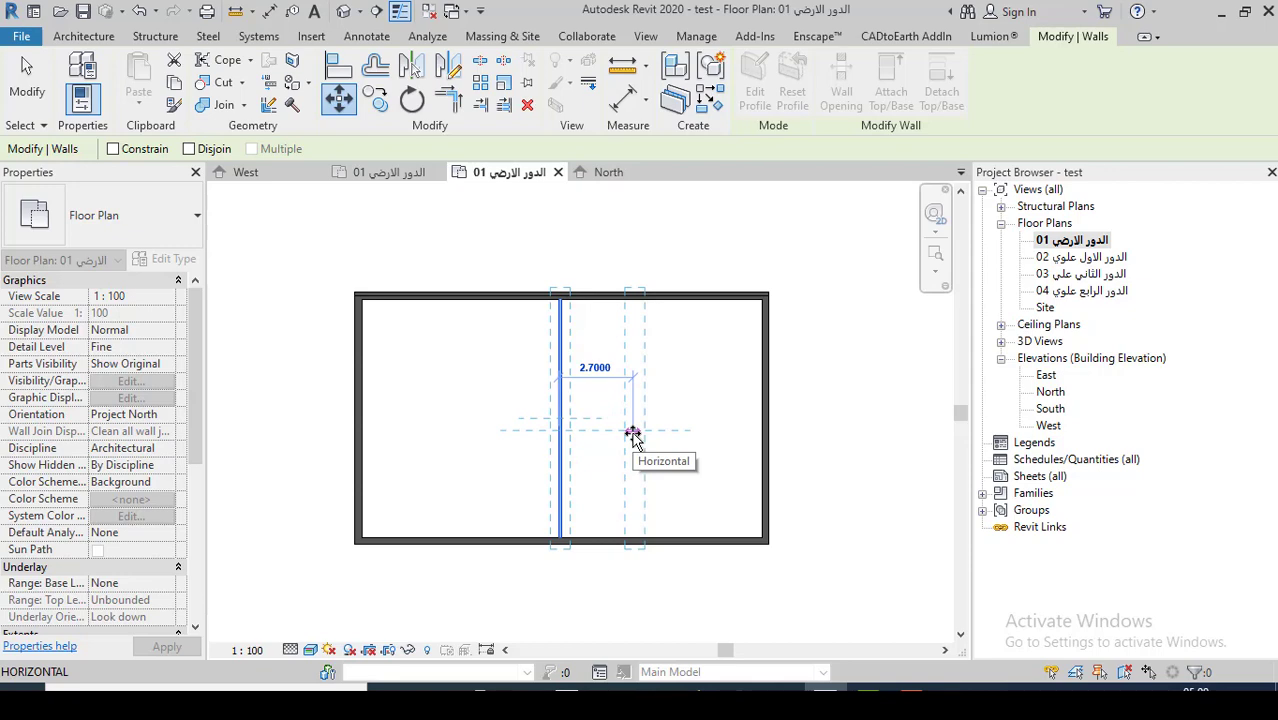
pyautogui.write('1')
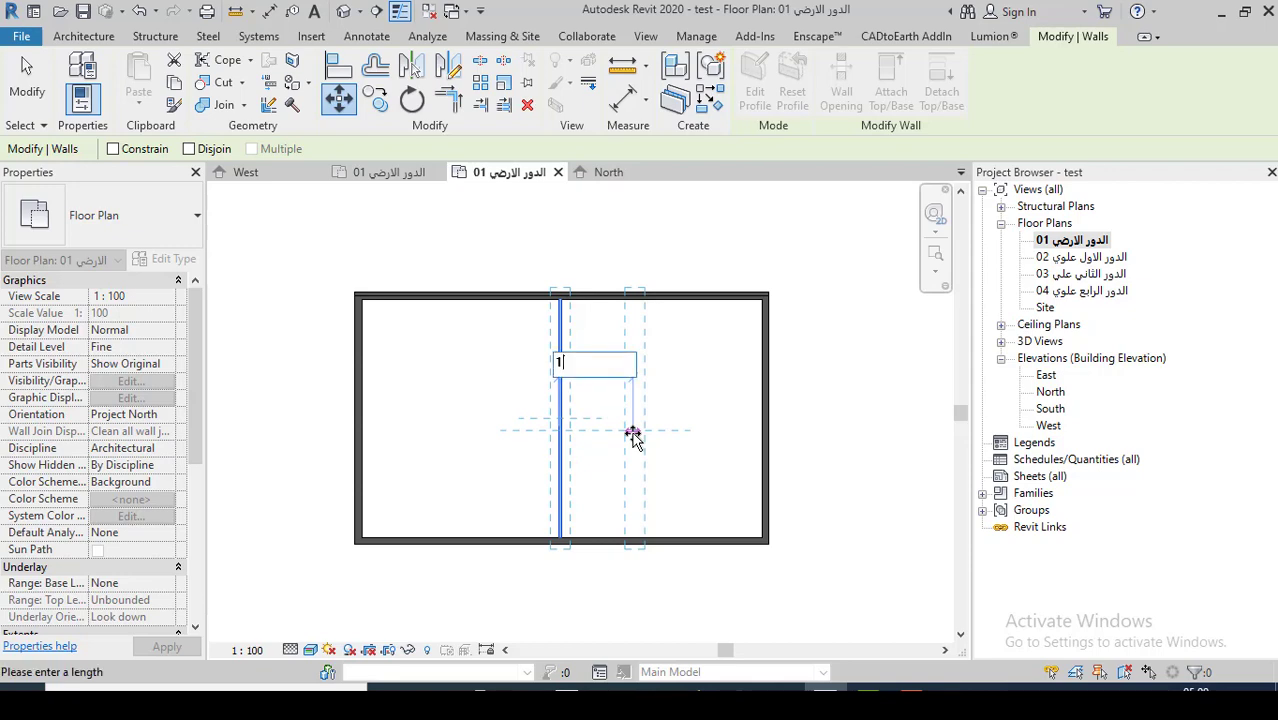
pyautogui.press('Return')
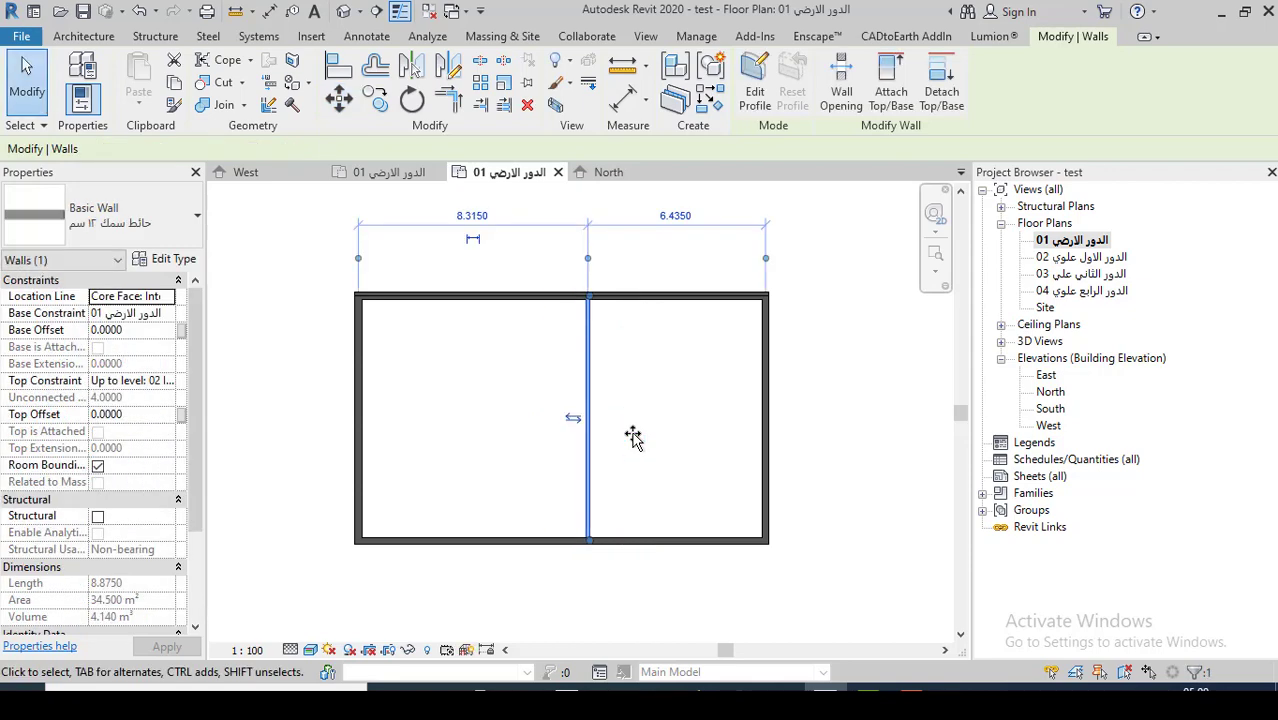
pyautogui.click(694, 396)
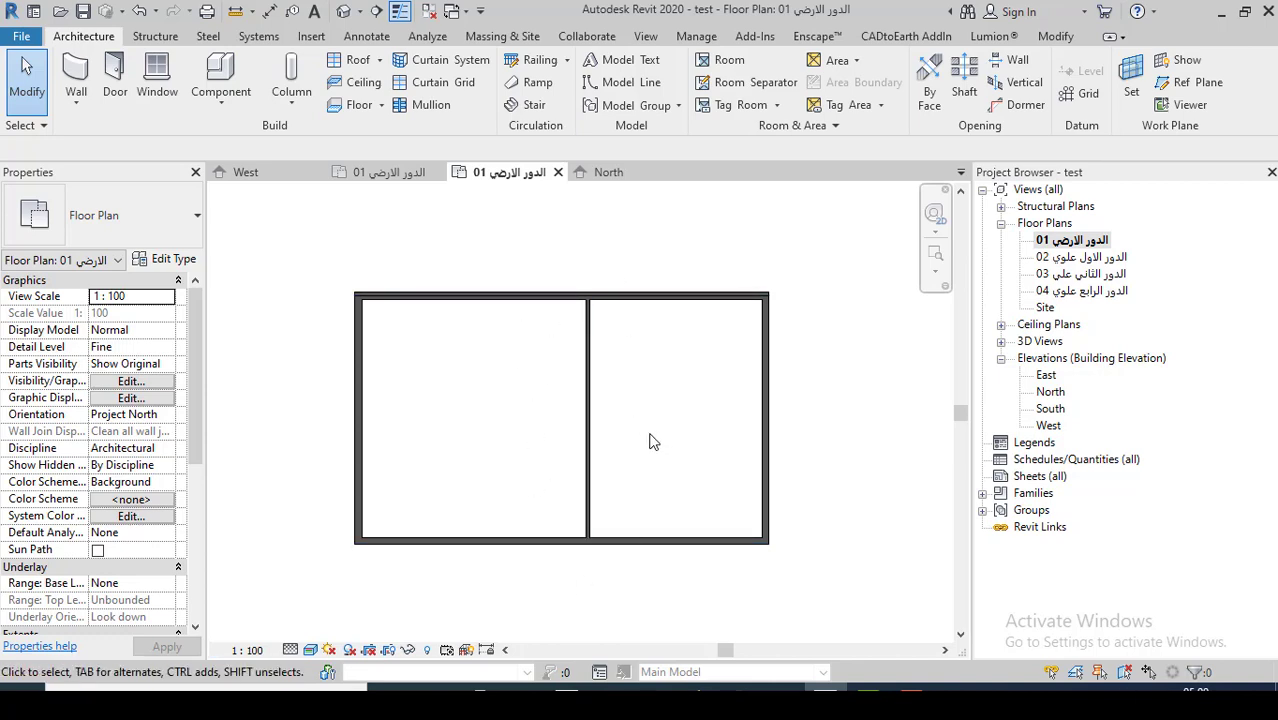
pyautogui.click(588, 450)
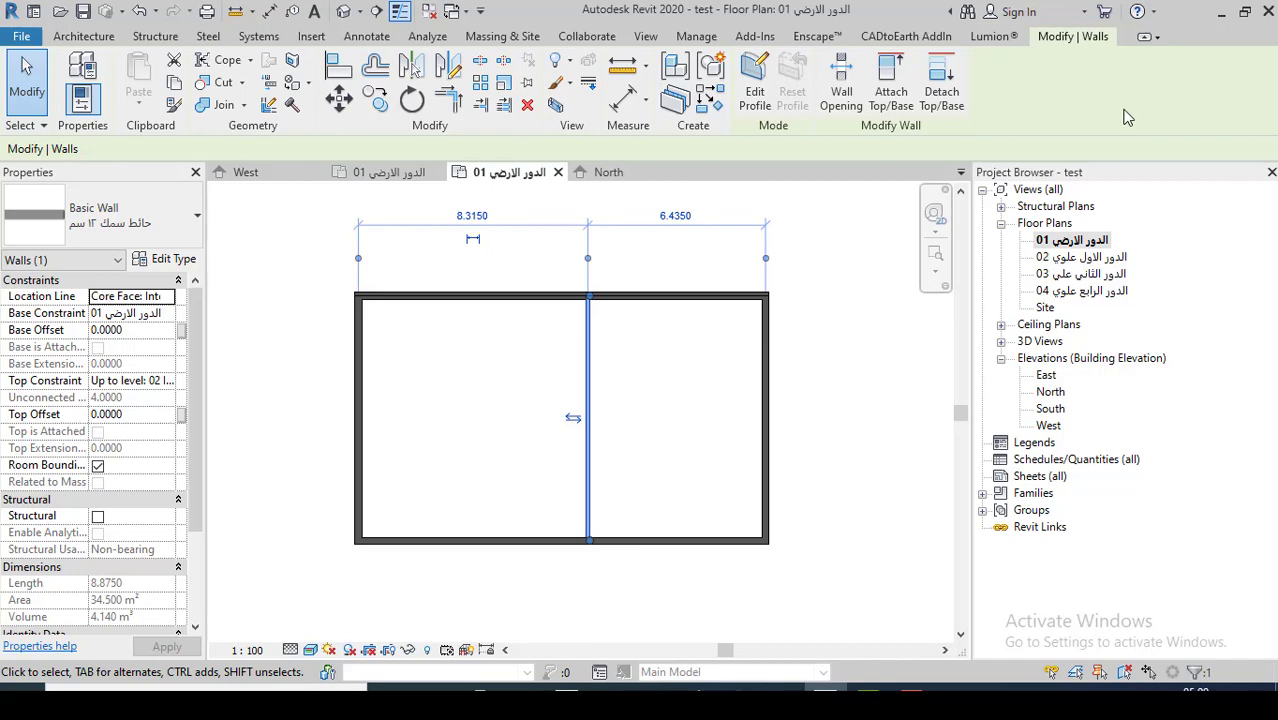
# - Copy the interior wall 3 m over to create a third room
pyautogui.click(378, 104)
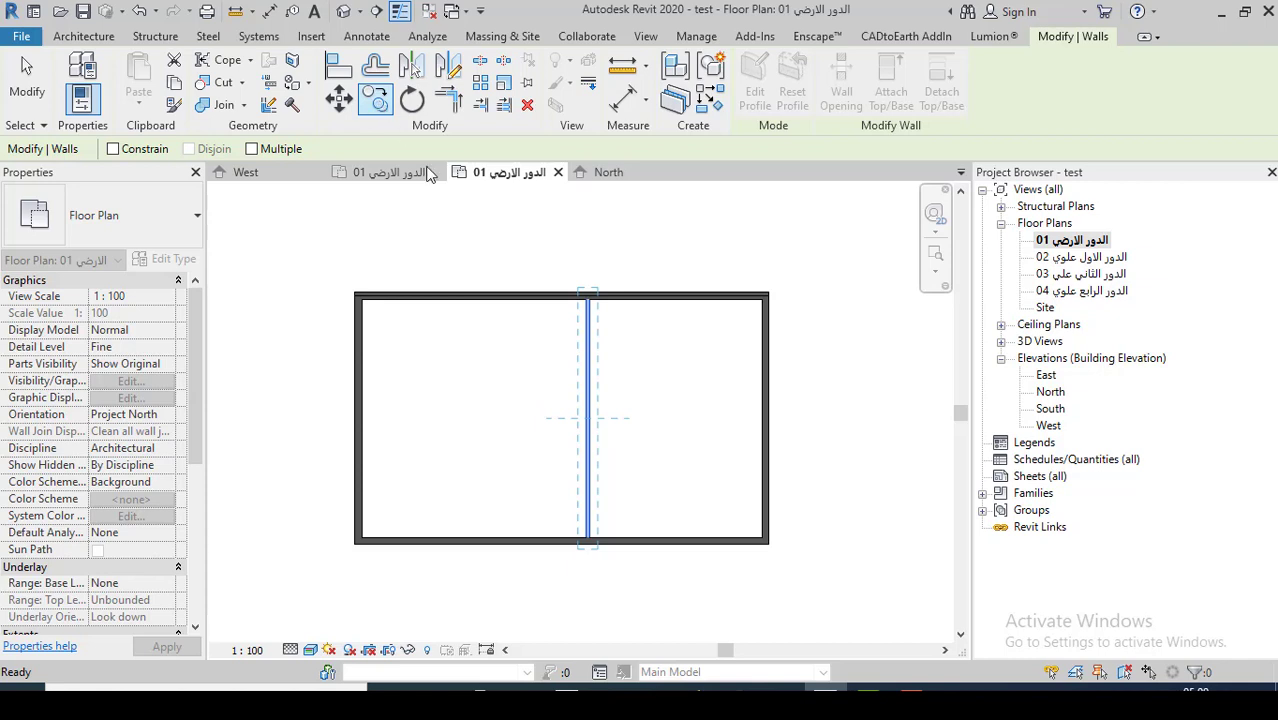
pyautogui.click(594, 470)
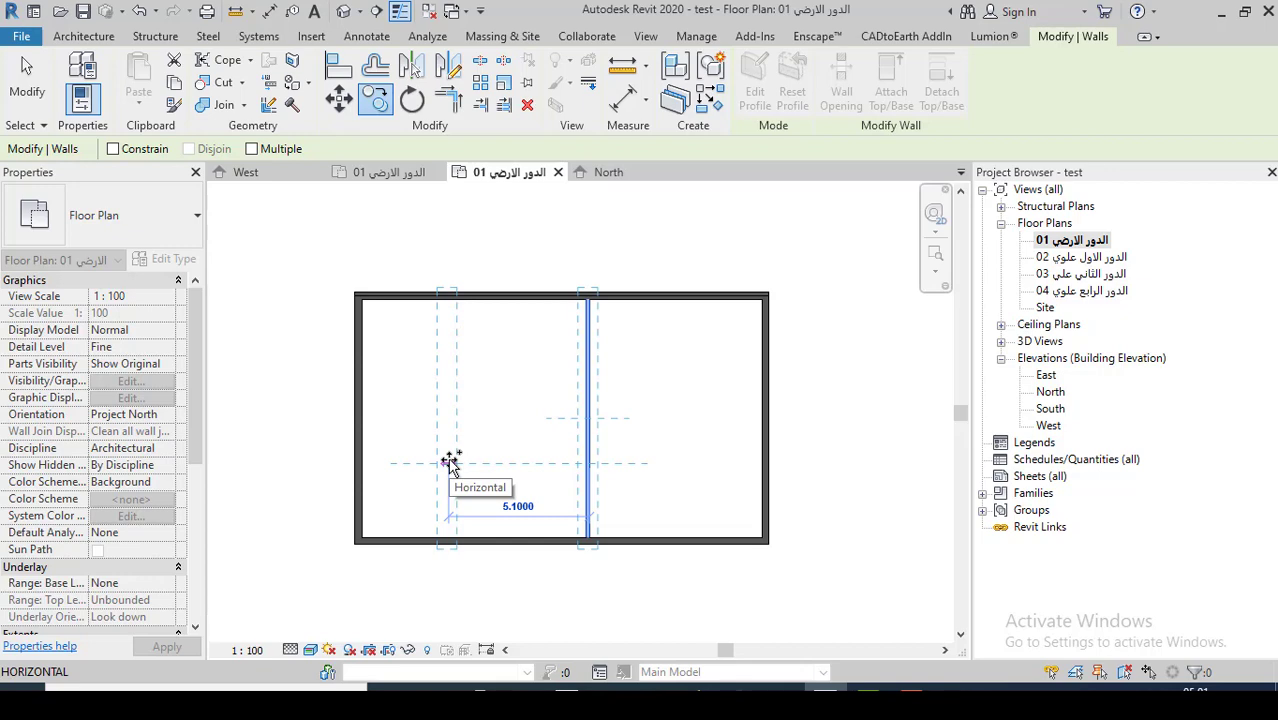
pyautogui.write('3')
pyautogui.press('Return')
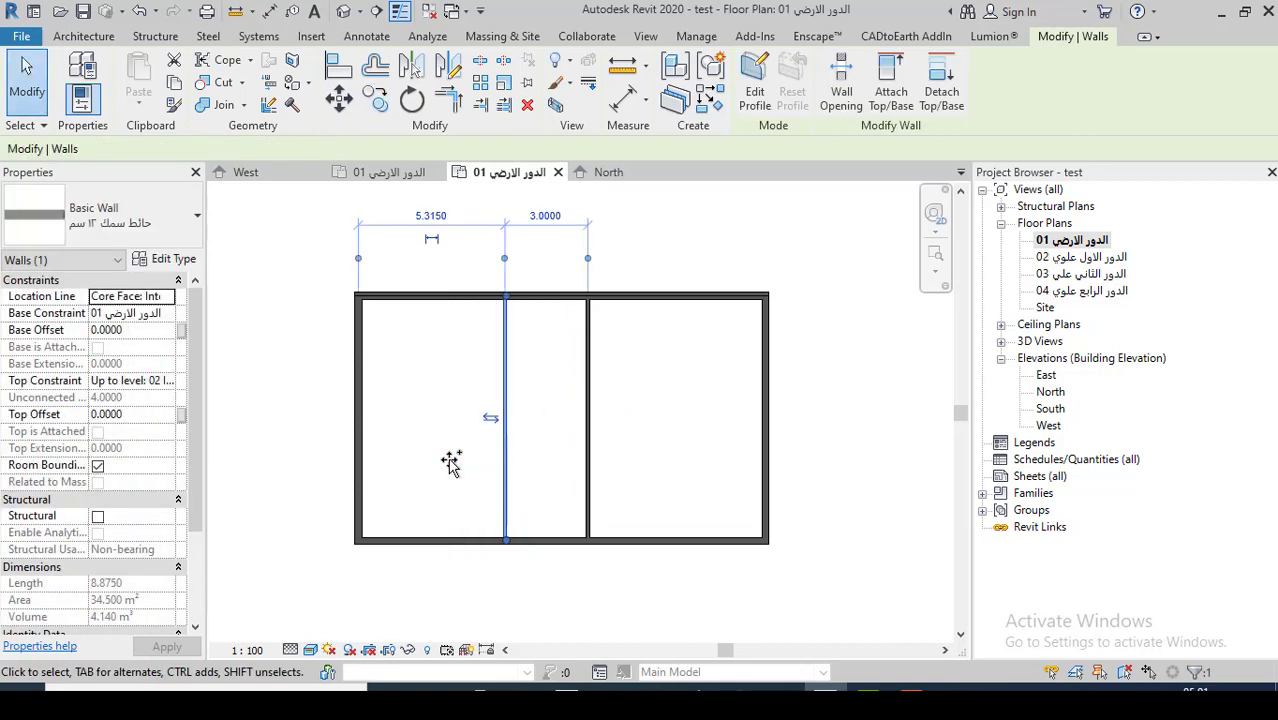
pyautogui.click(845, 374)
pyautogui.scroll(2, 408, 543)
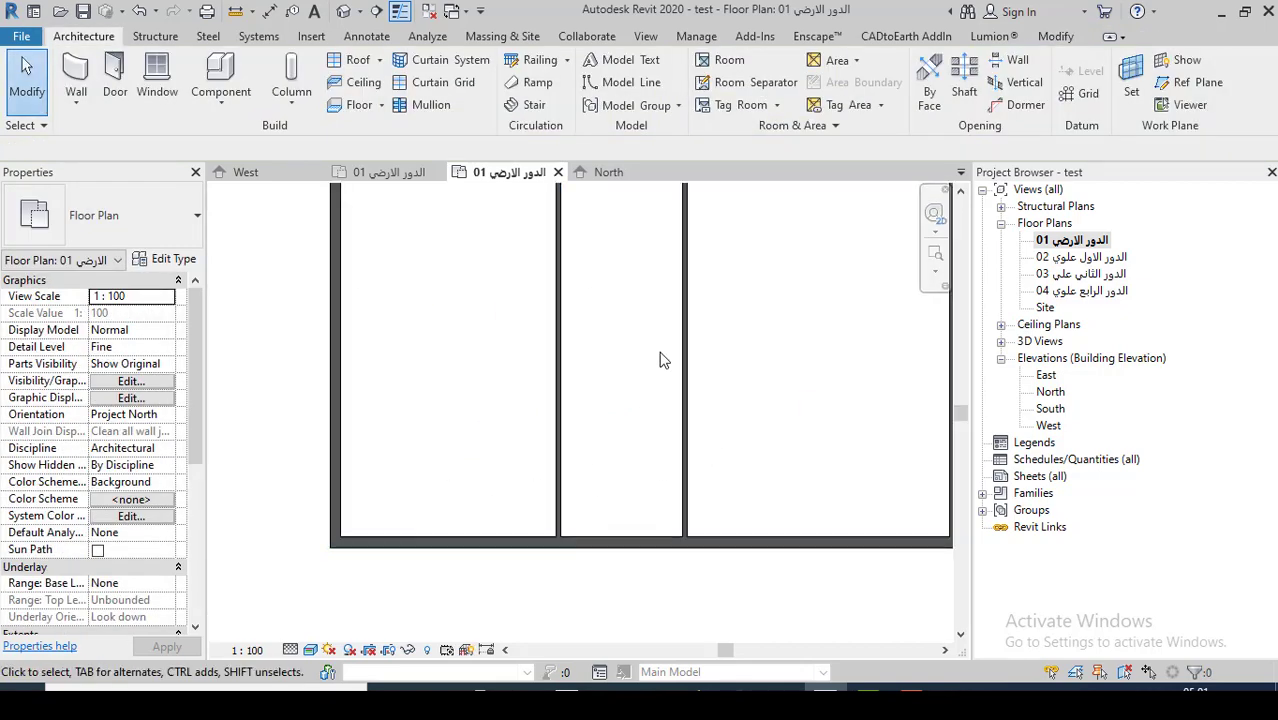
pyautogui.scroll(-2, 660, 358)
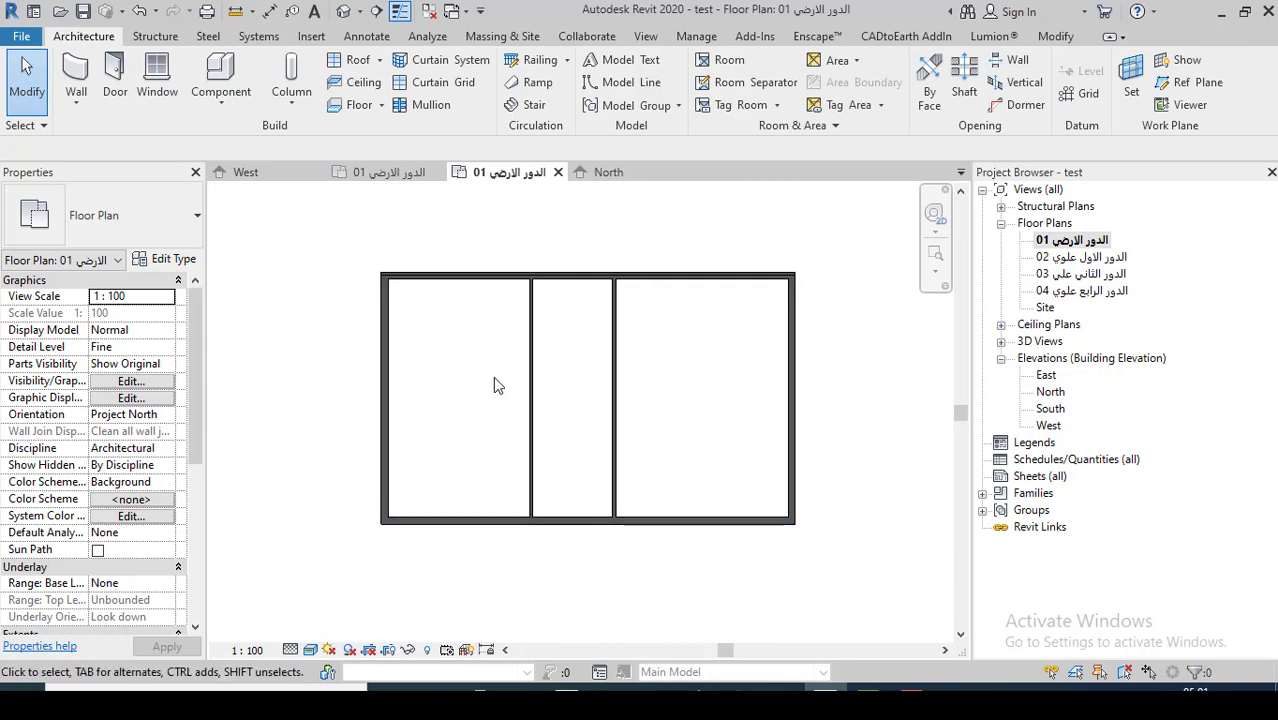
pyautogui.scroll(-2, 493, 376)
pyautogui.scroll(-1, 599, 416)
pyautogui.scroll(-1, 568, 345)
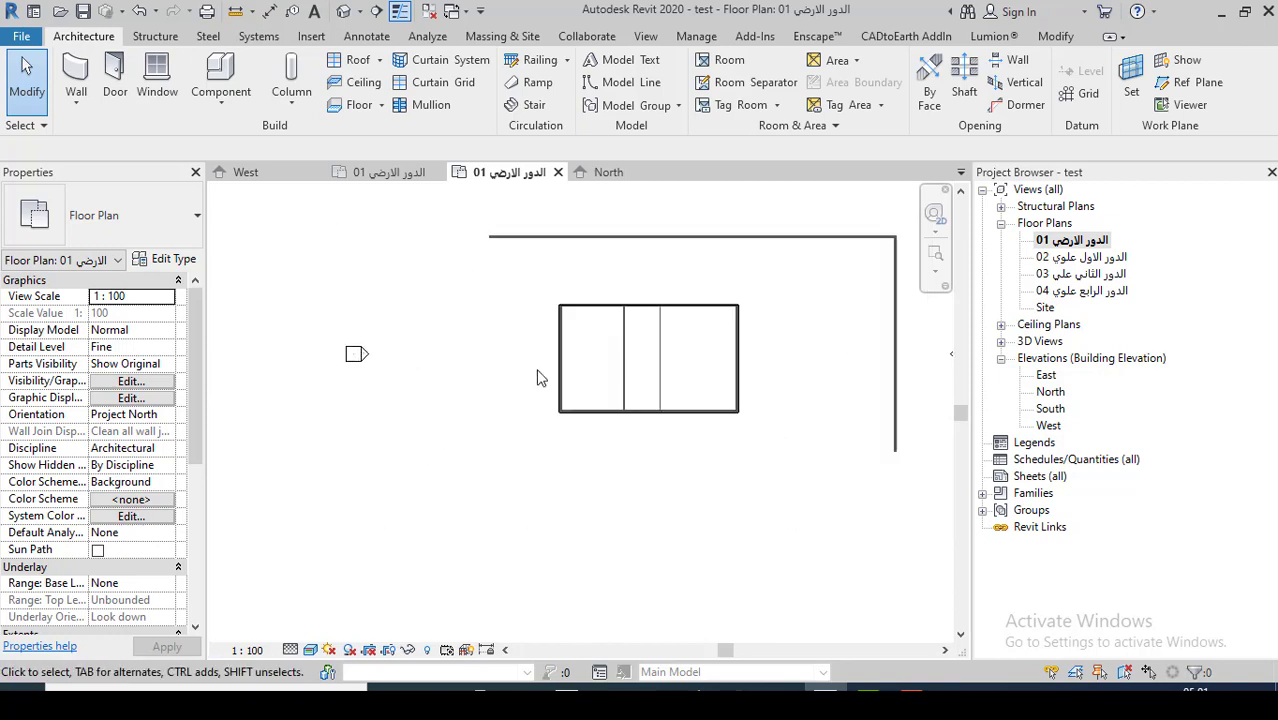
pyautogui.scroll(1, 540, 330)
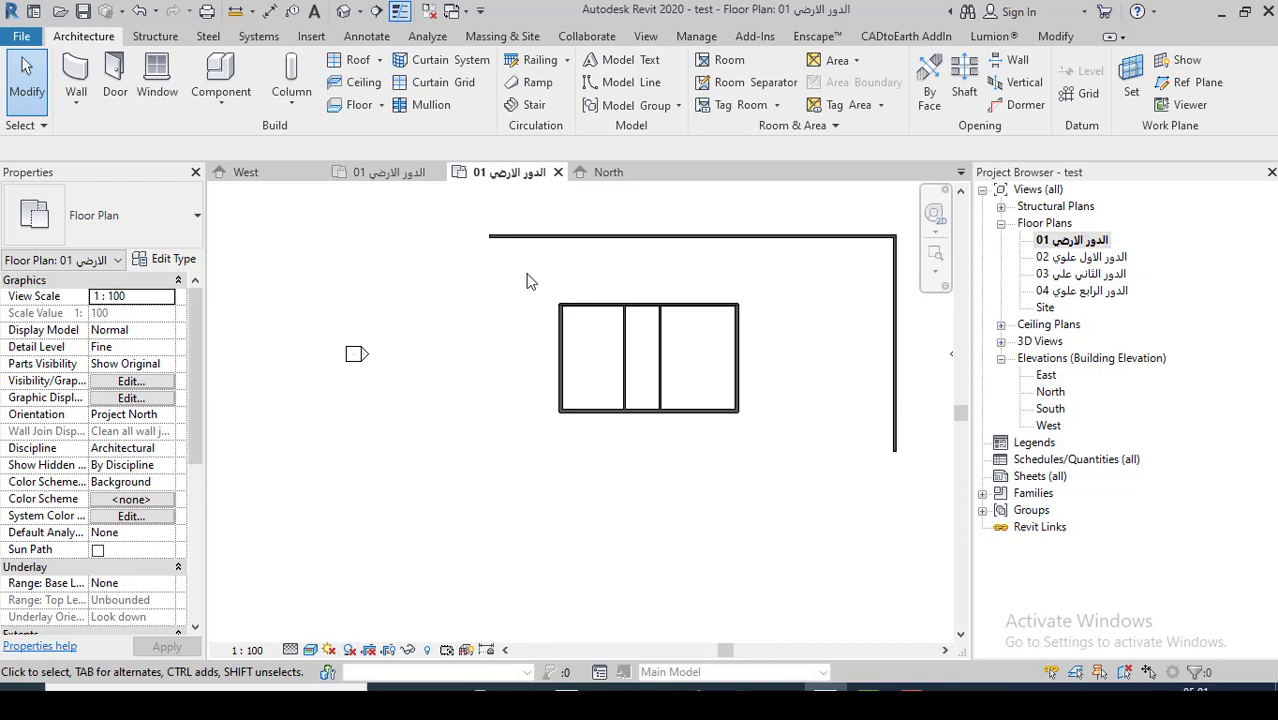
# - Mirror-copy all the building's walls about a vertical axis drawn left of it
pyautogui.moveTo(526, 273); pyautogui.dragTo(797, 450)
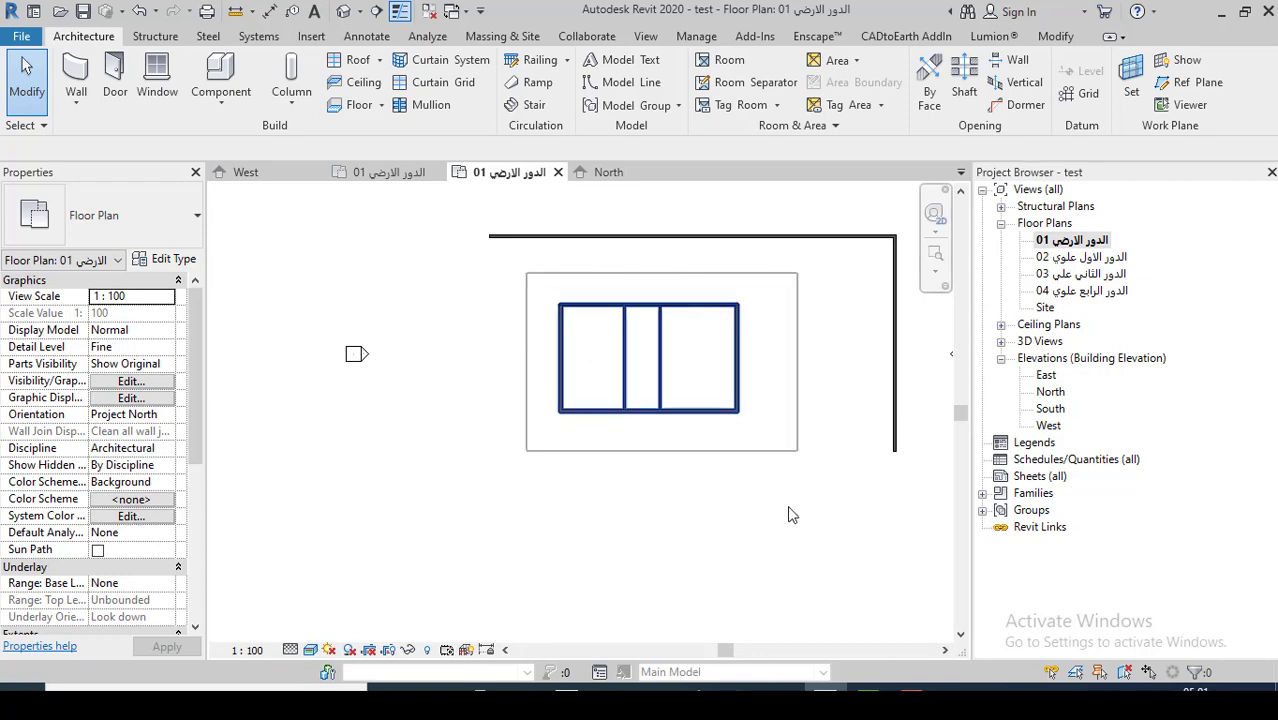
pyautogui.moveTo(788, 514); pyautogui.dragTo(770, 534)
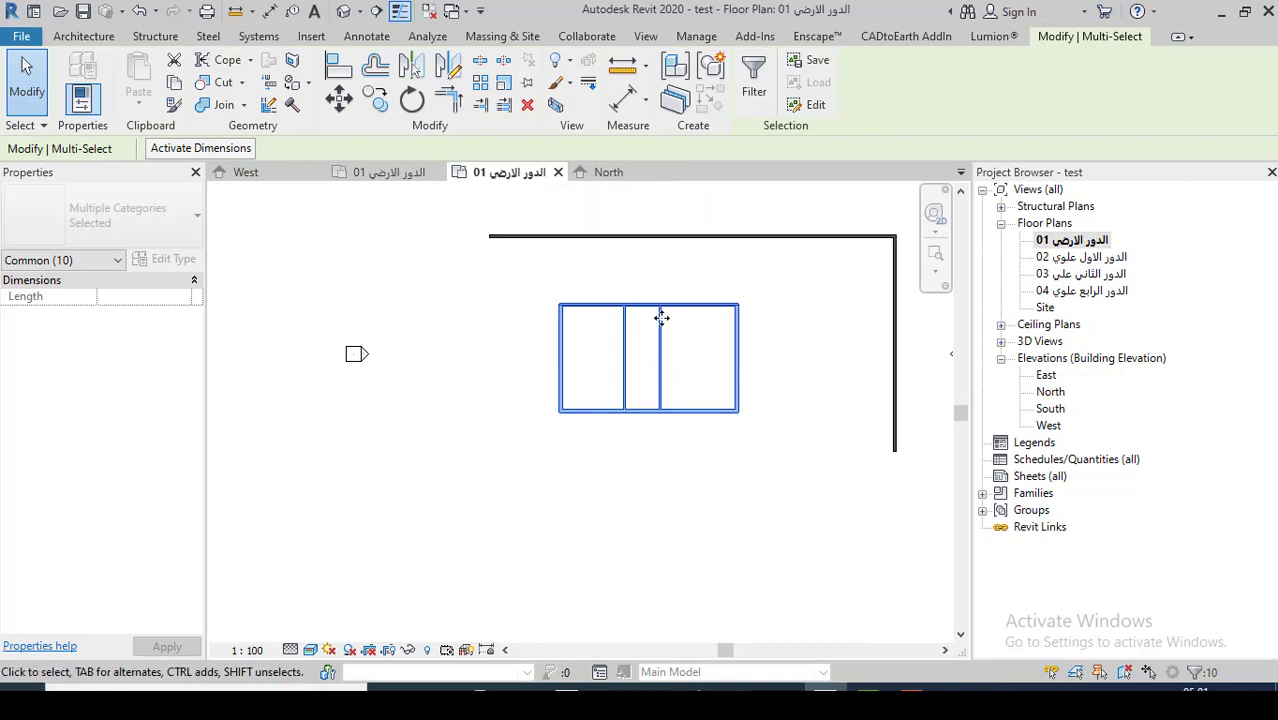
pyautogui.click(450, 70)
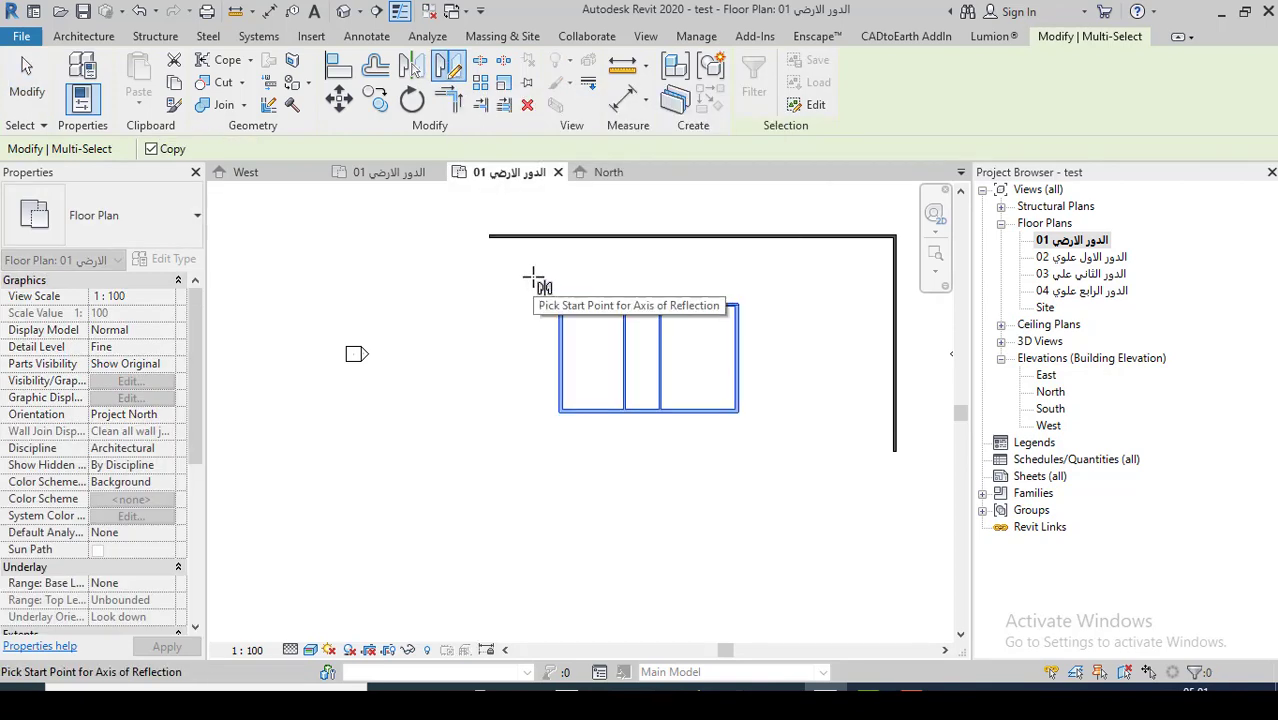
pyautogui.click(532, 277)
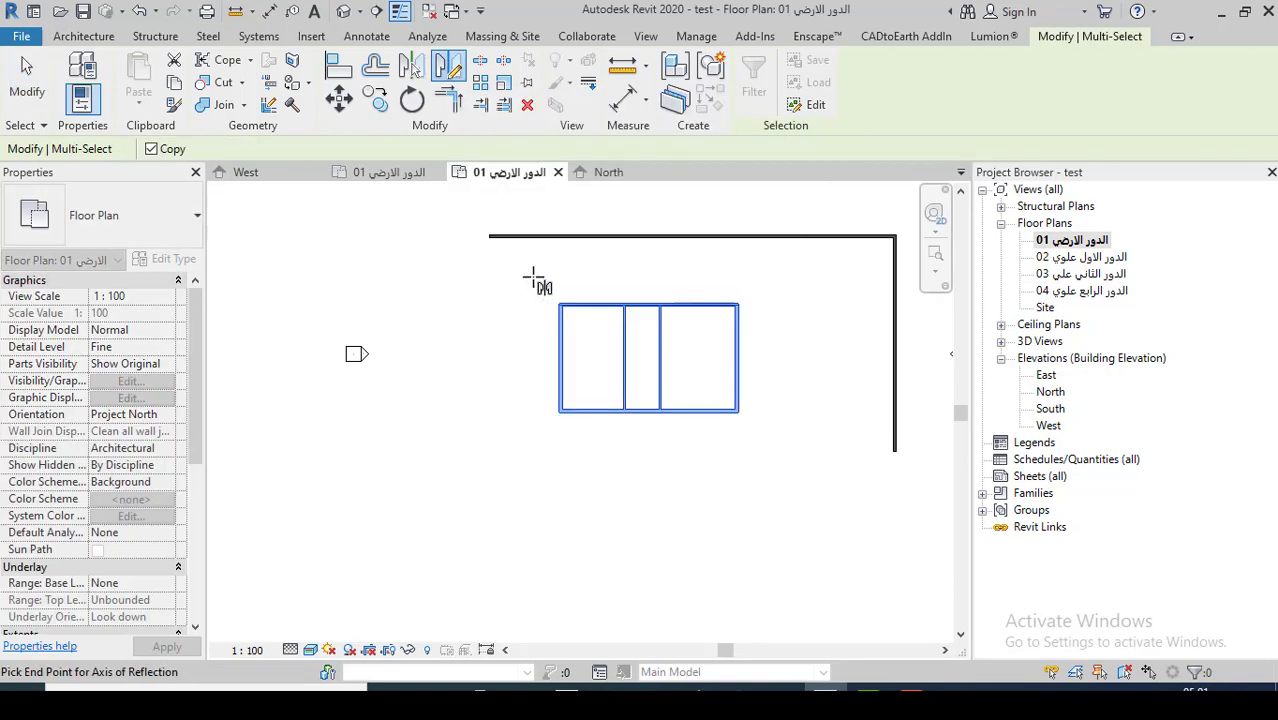
pyautogui.click(533, 474)
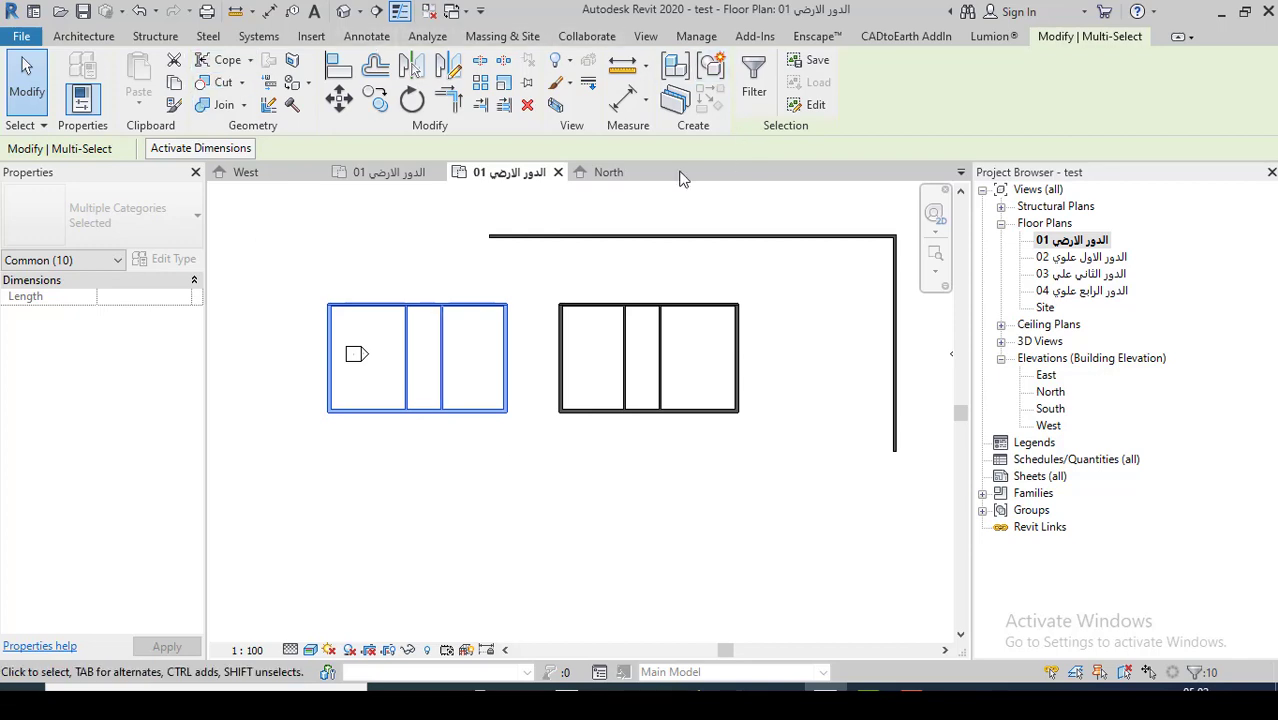
# - Rotate the left mirrored building copy by roughly 34° from its start ray
pyautogui.click(418, 108)
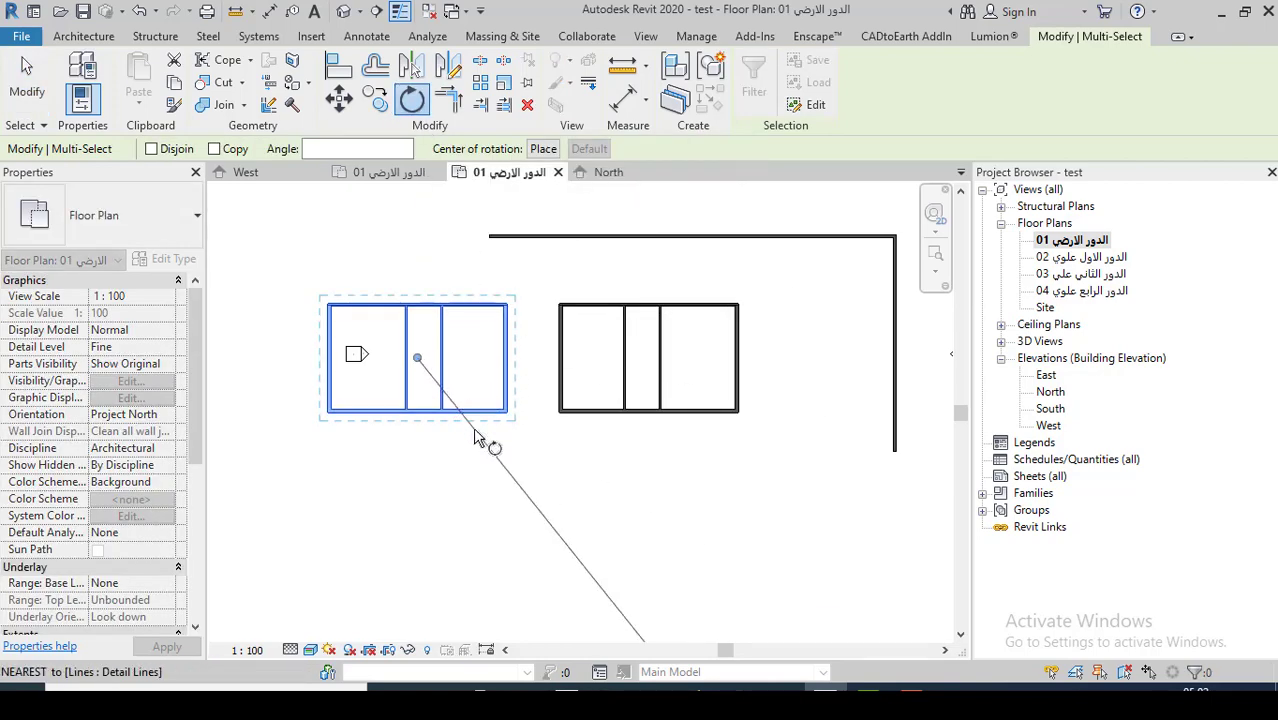
pyautogui.click(517, 469)
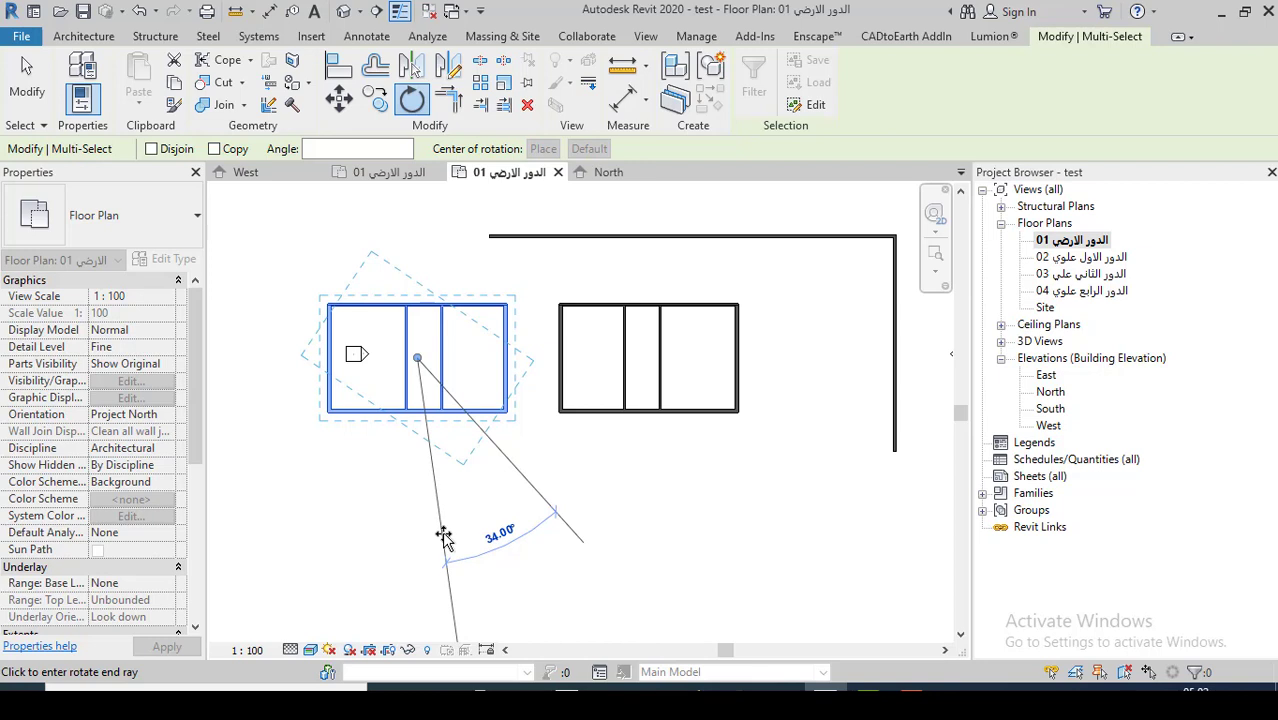
pyautogui.click(443, 535)
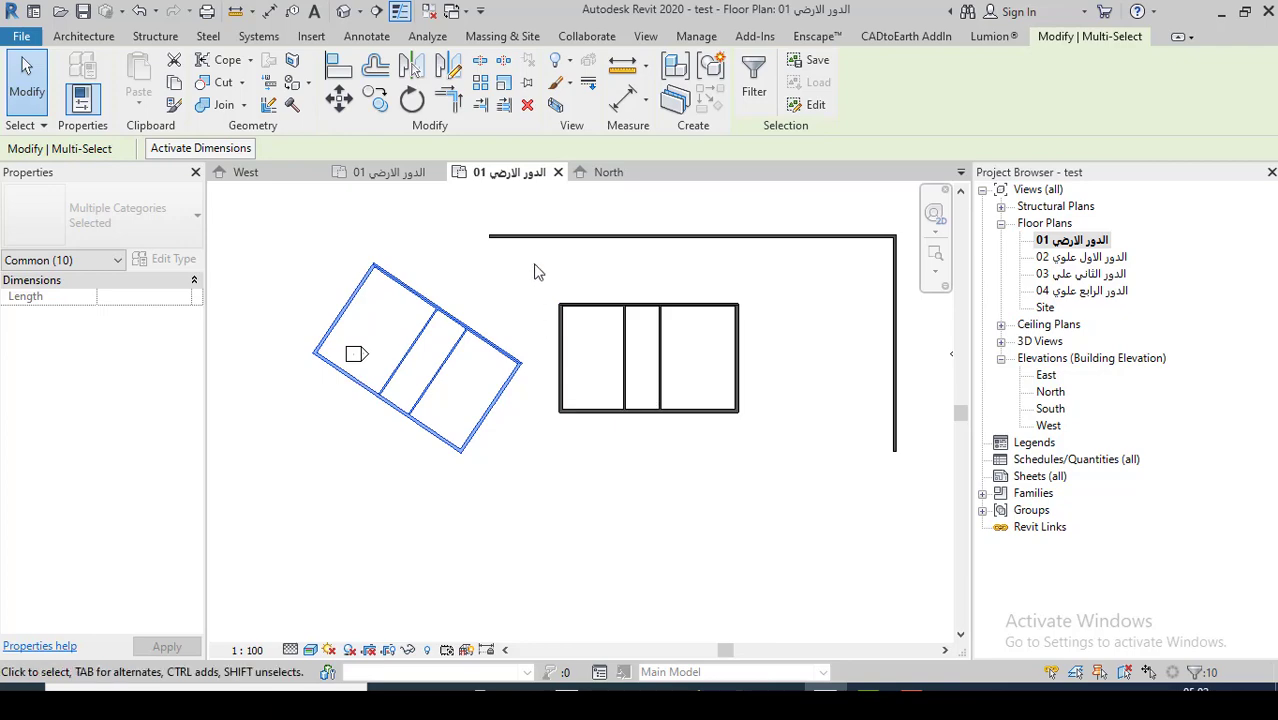
pyautogui.scroll(-1, 547, 264)
# - Draw a single horizontal wall below the rotated building
pyautogui.click(578, 313)
pyautogui.scroll(2, 596, 430)
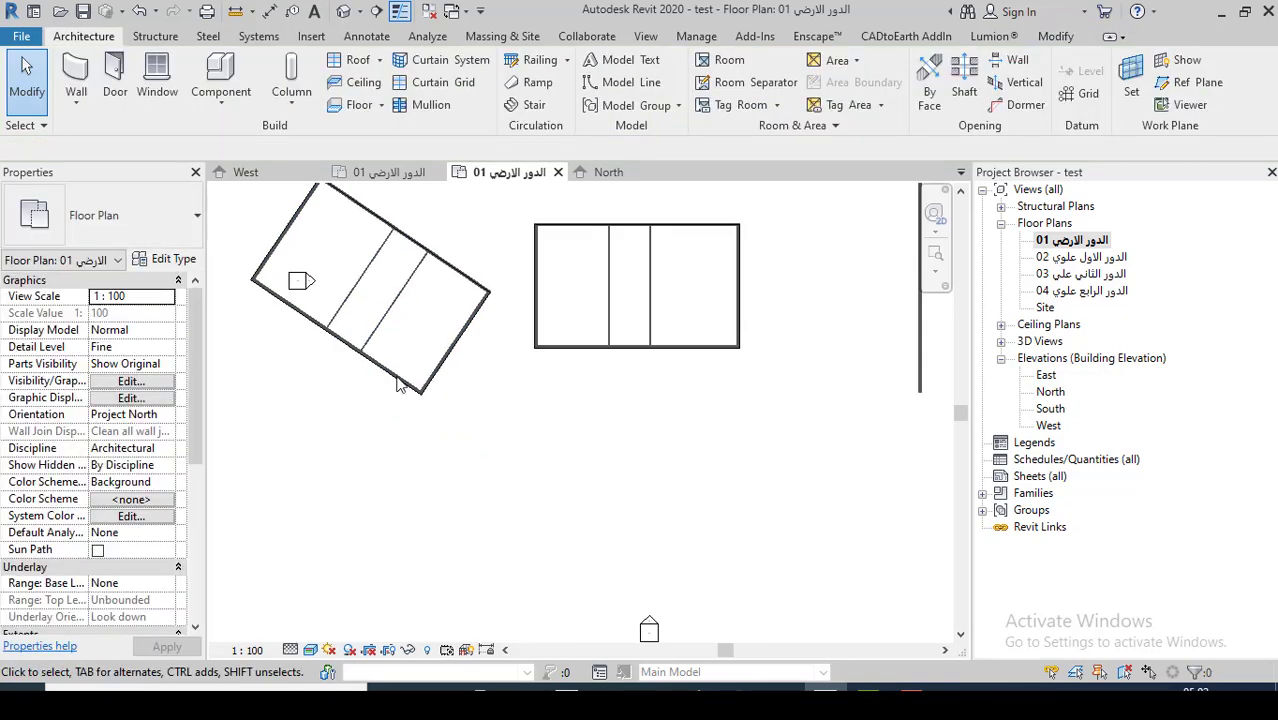
pyautogui.click(84, 80)
pyautogui.click(437, 463)
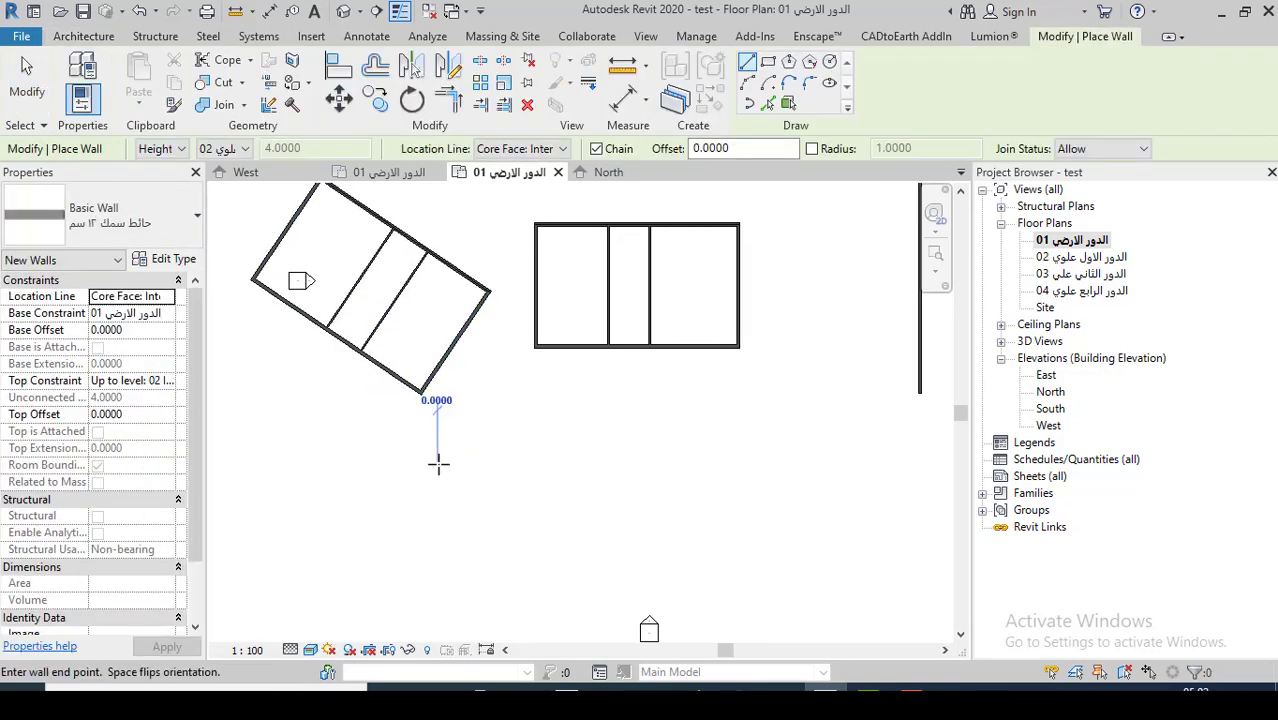
pyautogui.click(693, 463)
pyautogui.press('Escape')
# - Draw a separate vertical wall starting just below the horizontal one
pyautogui.scroll(1, 482, 476)
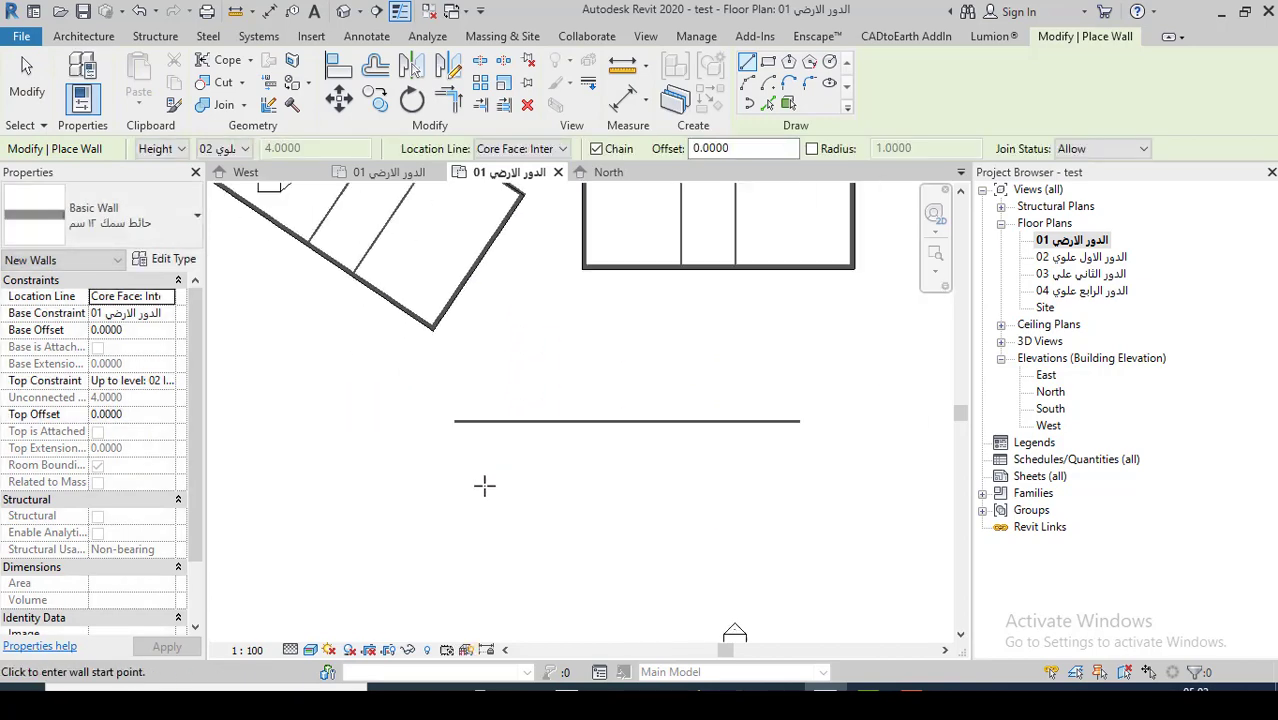
pyautogui.click(482, 476)
pyautogui.click(483, 630)
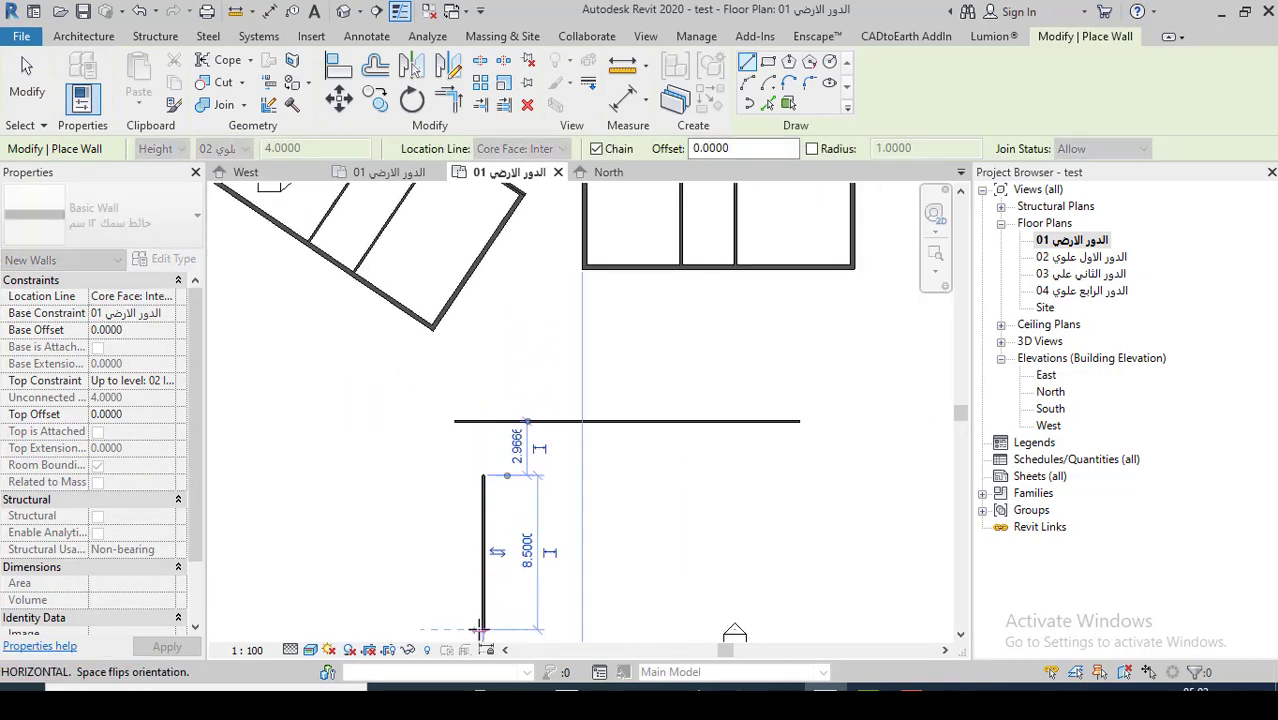
pyautogui.press('Escape')
pyautogui.press('Escape')
pyautogui.keyDown('ctrl'); pyautogui.scroll(-1, 571, 480); pyautogui.keyUp('ctrl')
pyautogui.press('Escape')
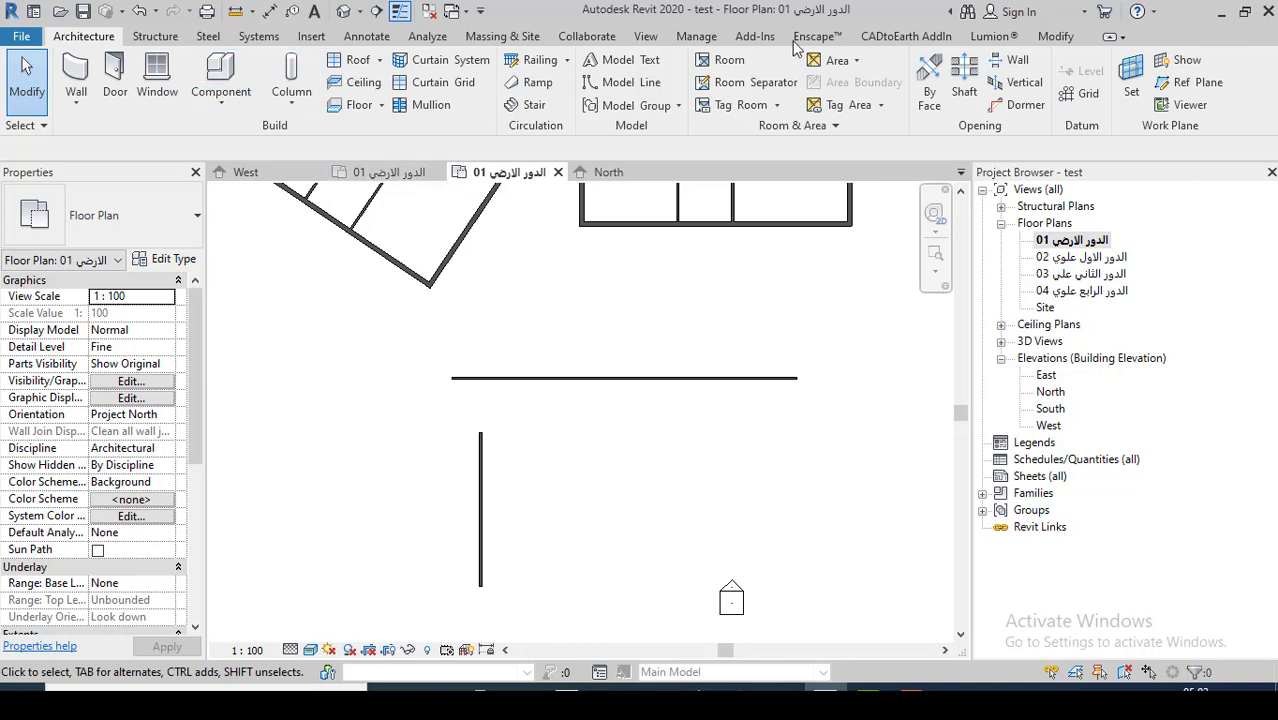
pyautogui.click(1058, 38)
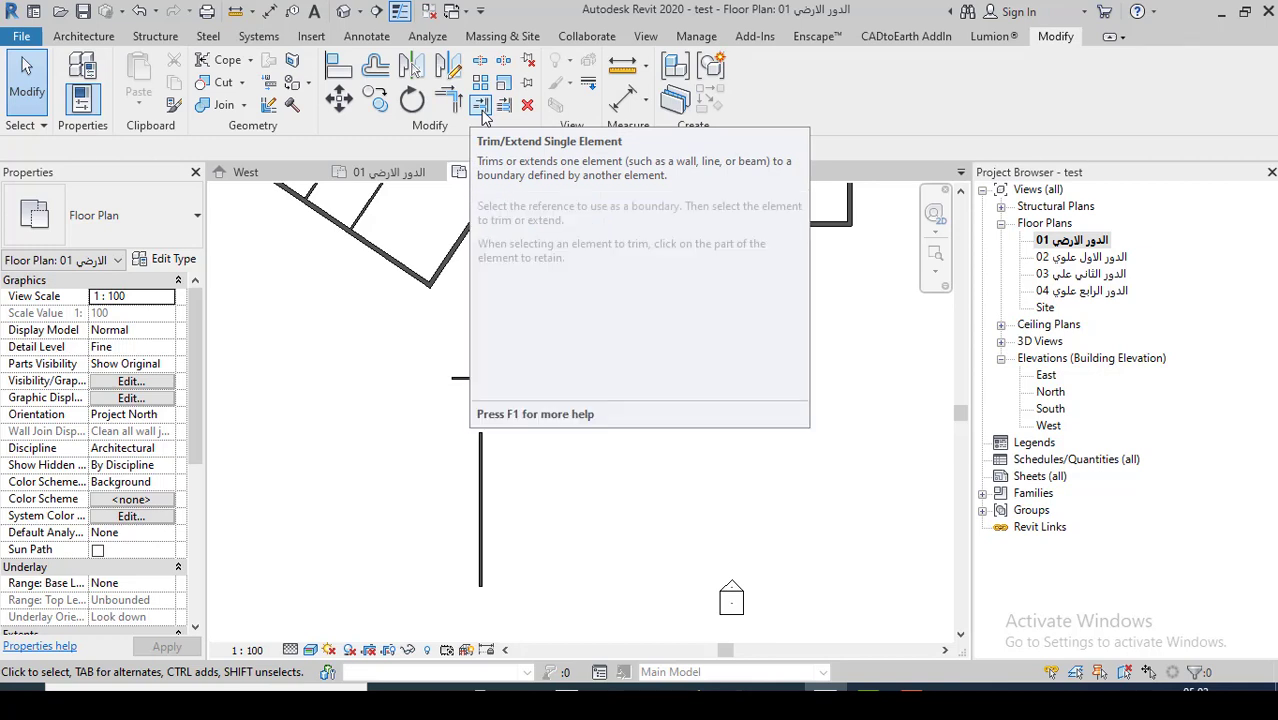
# - Extend the vertical wall to the horizontal wall using Trim/Extend Single Element
pyautogui.click(481, 106)
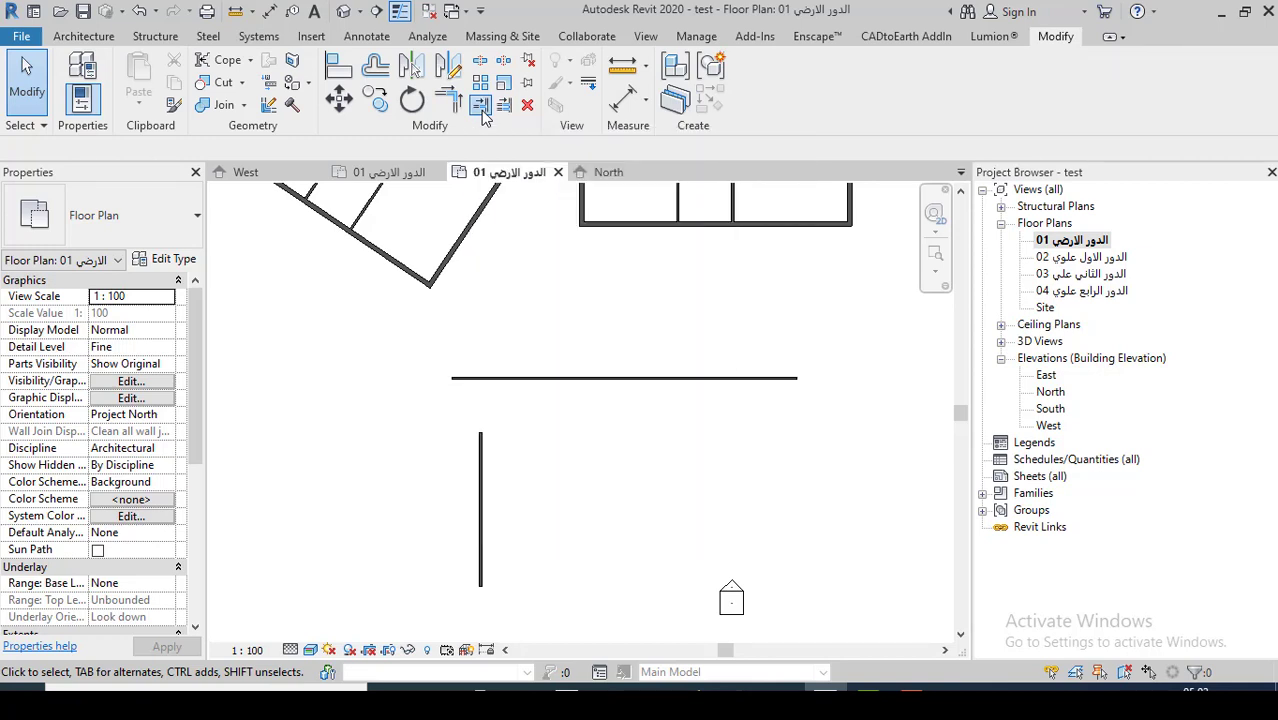
pyautogui.scroll(2, 497, 410)
pyautogui.scroll(2, 495, 412)
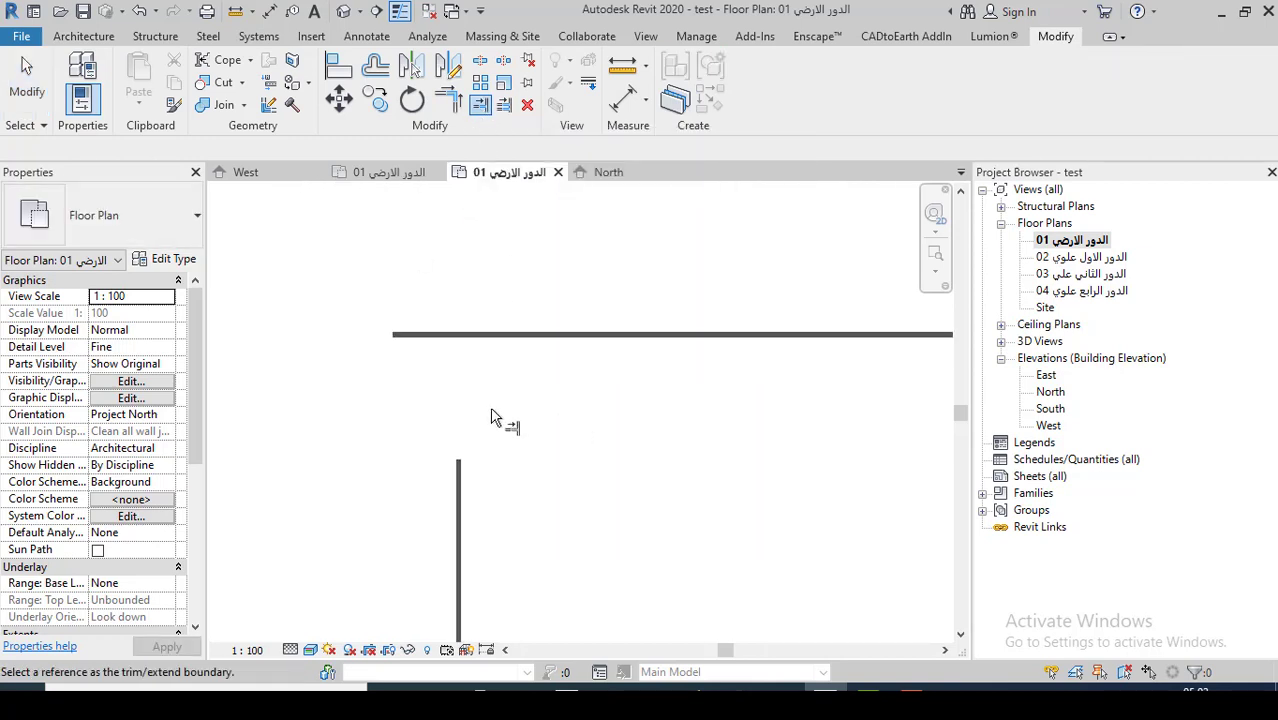
pyautogui.scroll(1, 517, 413)
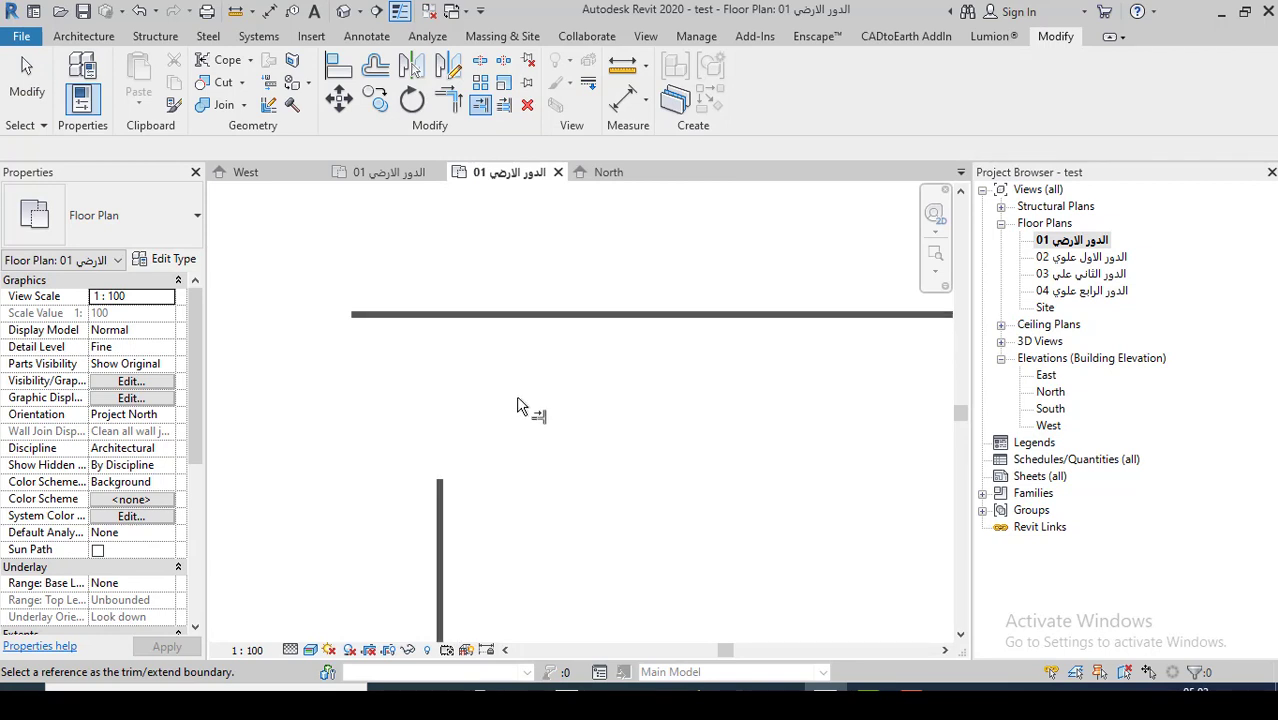
pyautogui.click(520, 323)
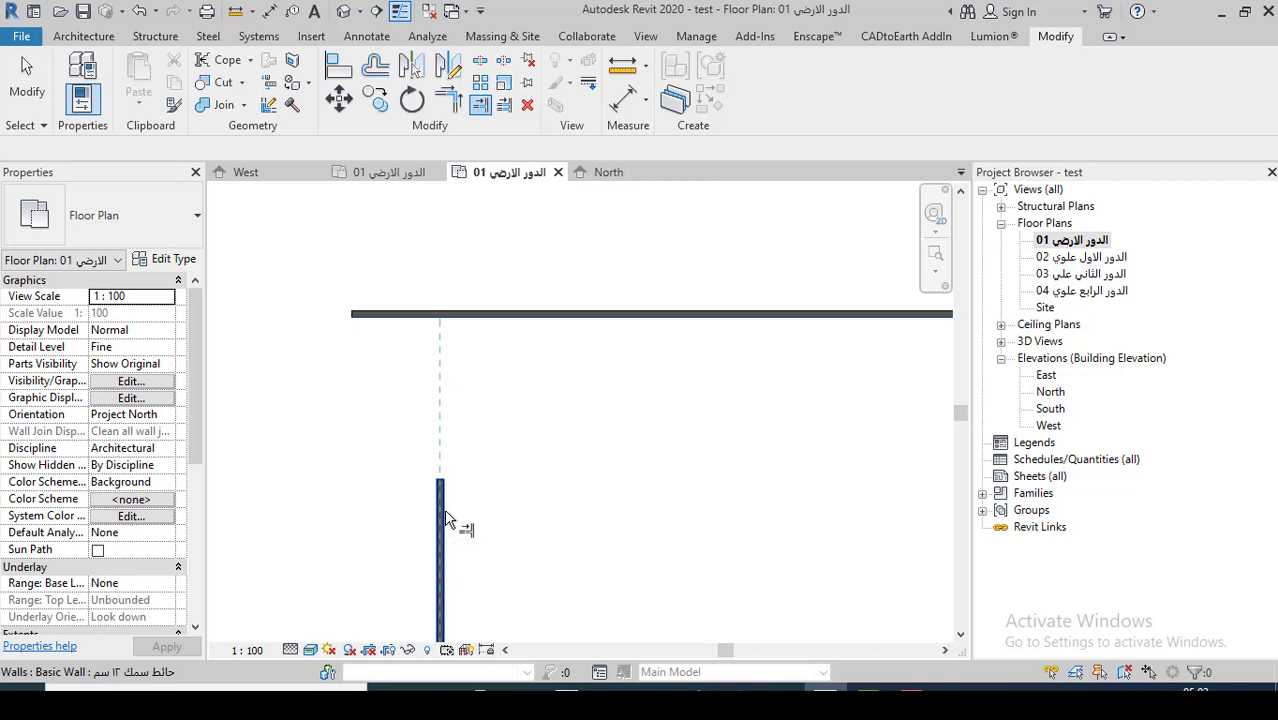
pyautogui.click(446, 518)
pyautogui.scroll(-2, 667, 333)
pyautogui.scroll(-1, 585, 513)
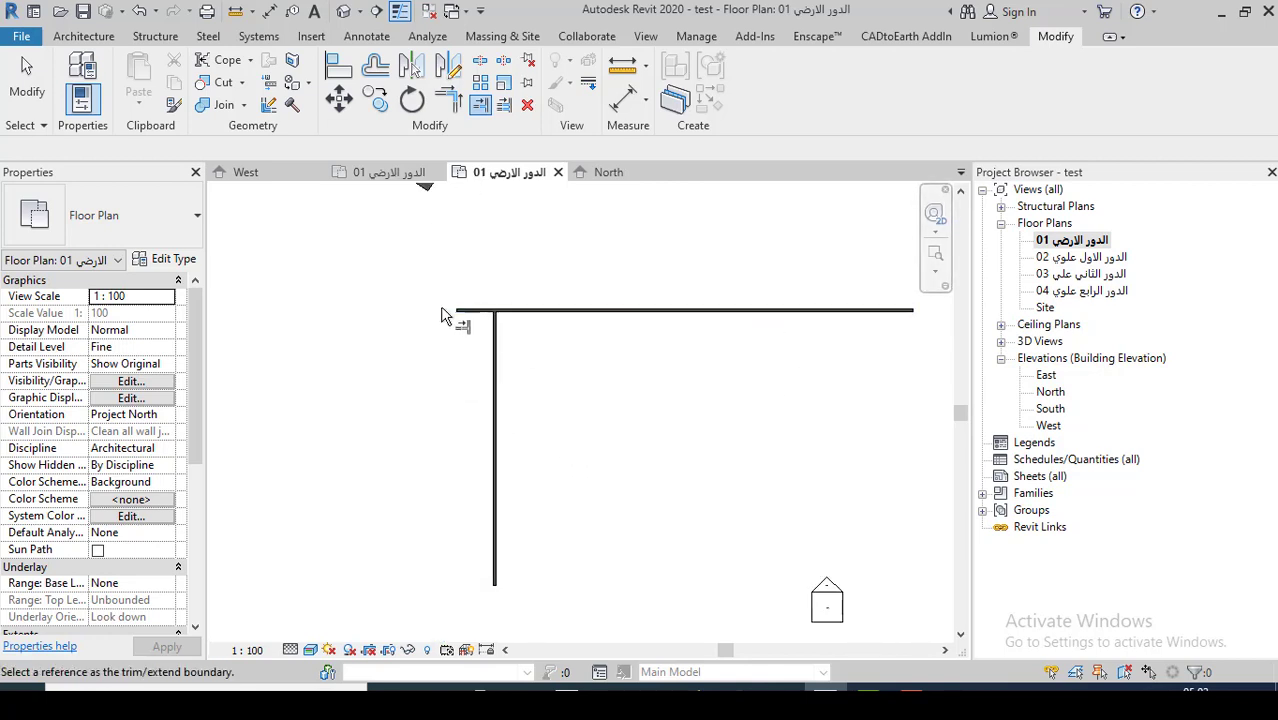
pyautogui.scroll(-2, 455, 325)
pyautogui.scroll(1, 451, 300)
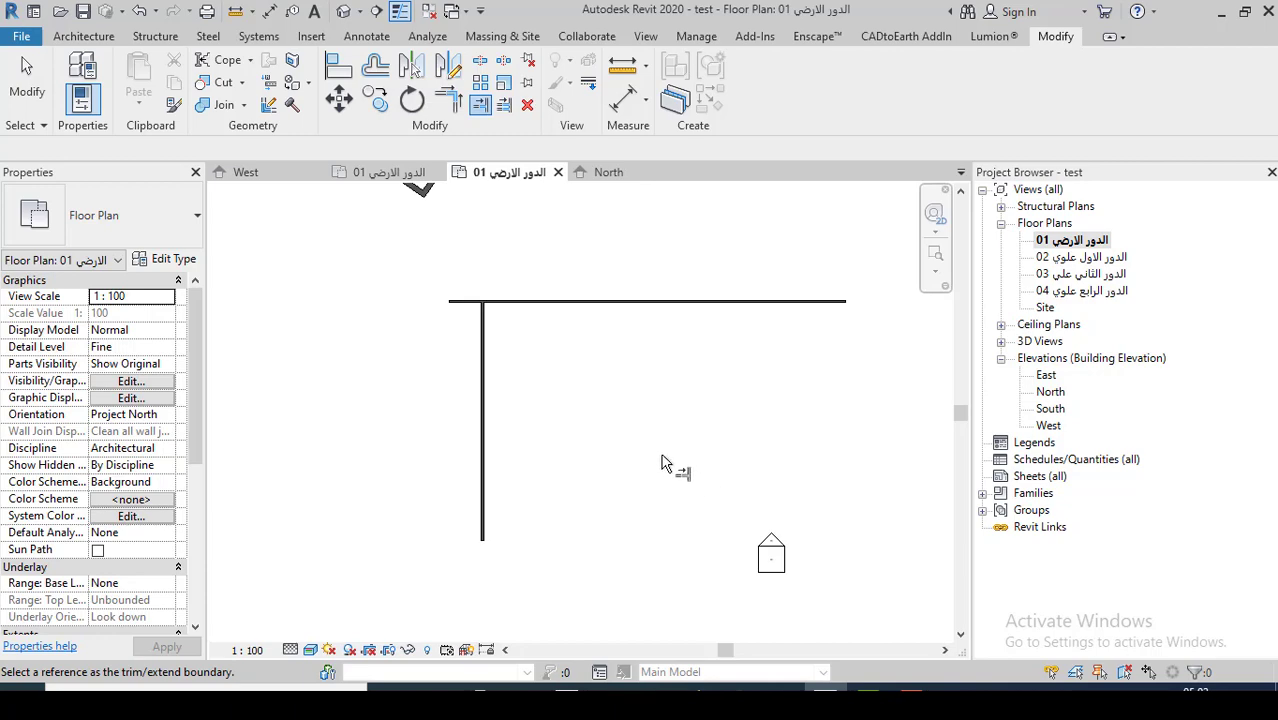
pyautogui.click(28, 85)
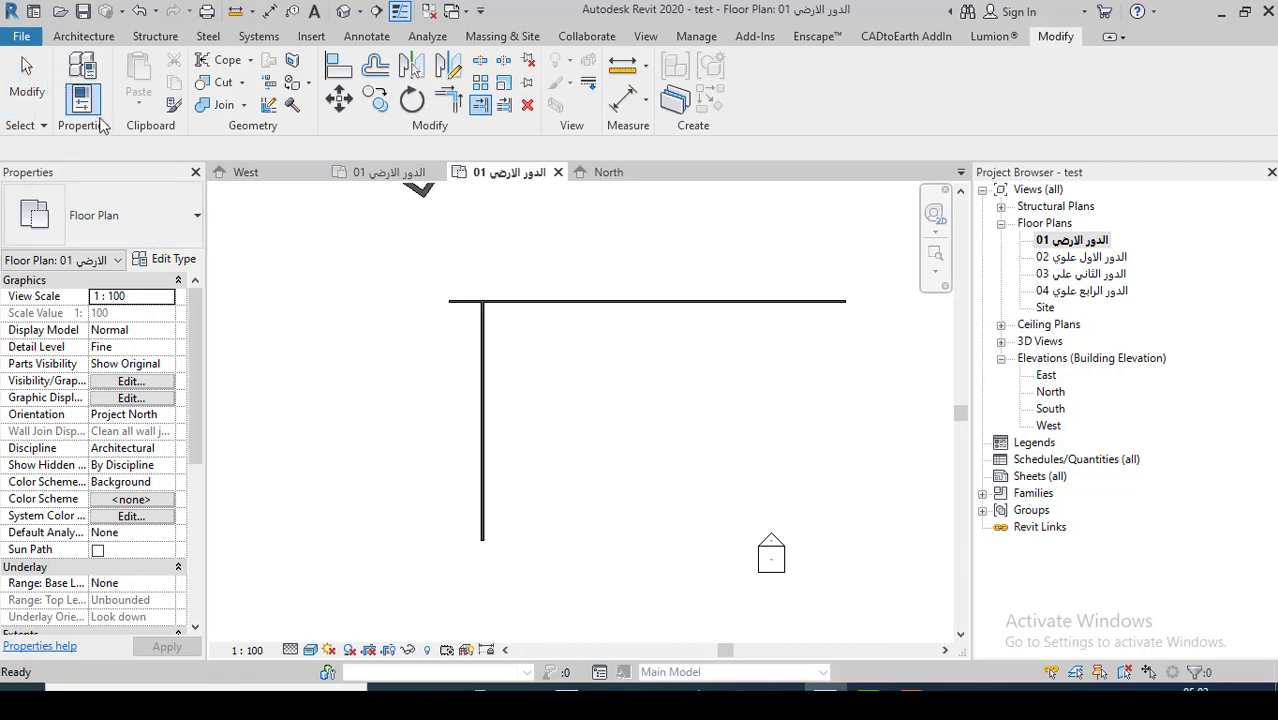
pyautogui.click(84, 36)
pyautogui.click(92, 86)
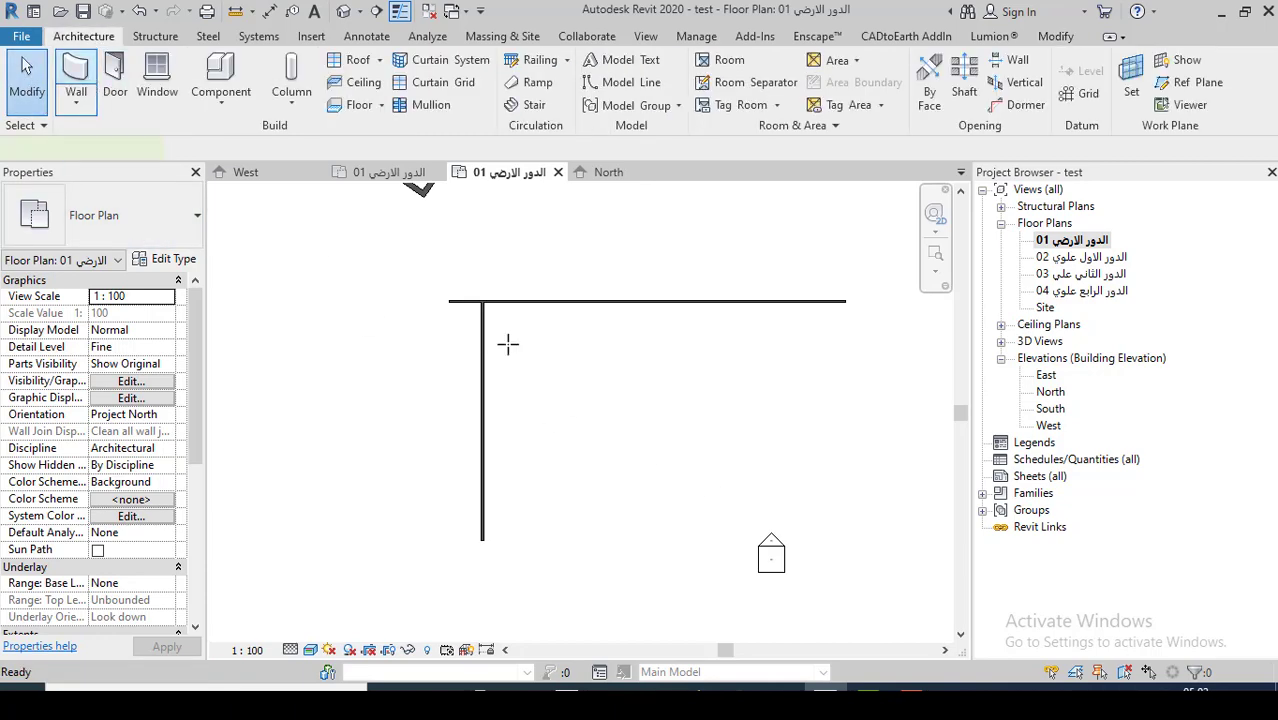
pyautogui.click(640, 401)
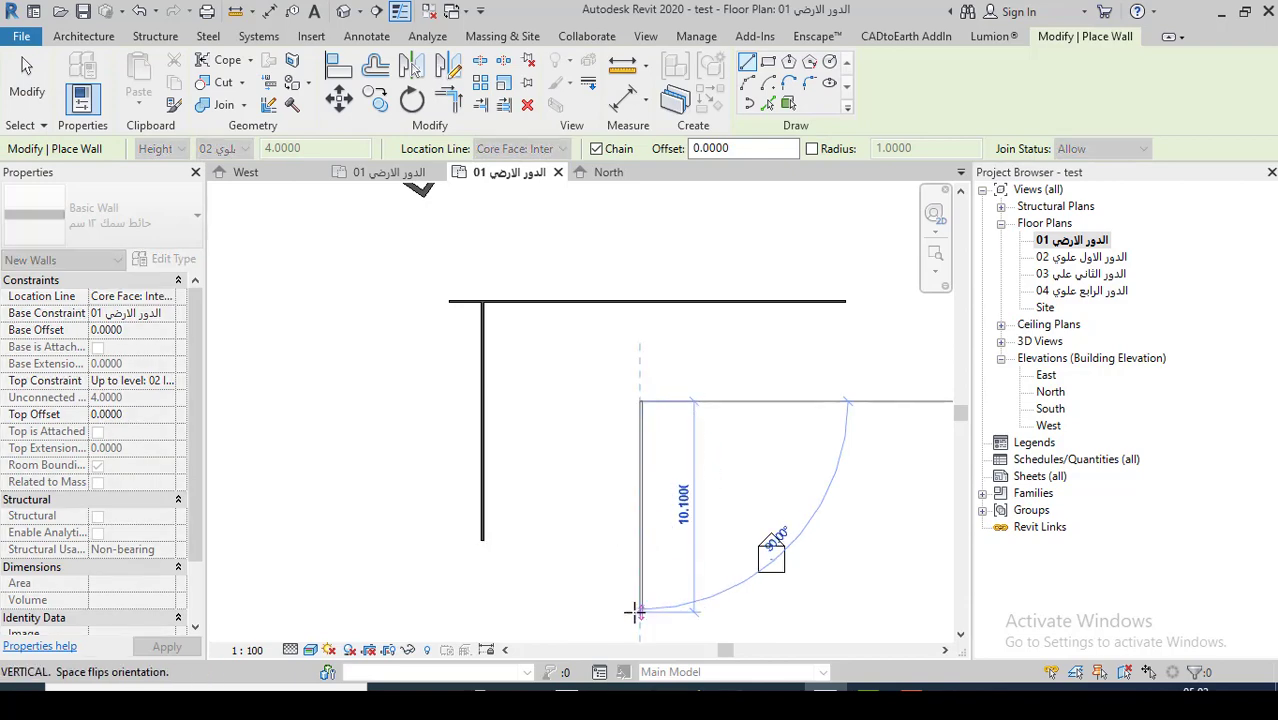
pyautogui.click(640, 612)
pyautogui.scroll(-1, 736, 400)
pyautogui.click(728, 392)
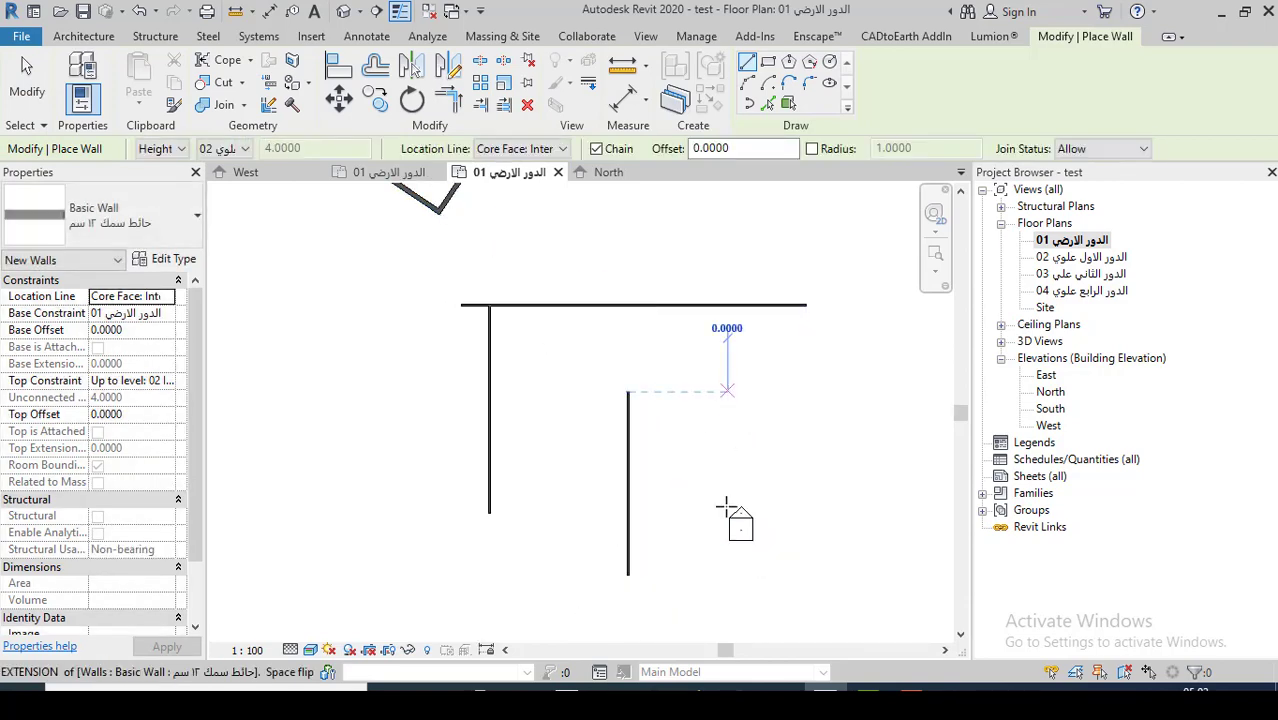
pyautogui.click(733, 589)
pyautogui.press('Escape')
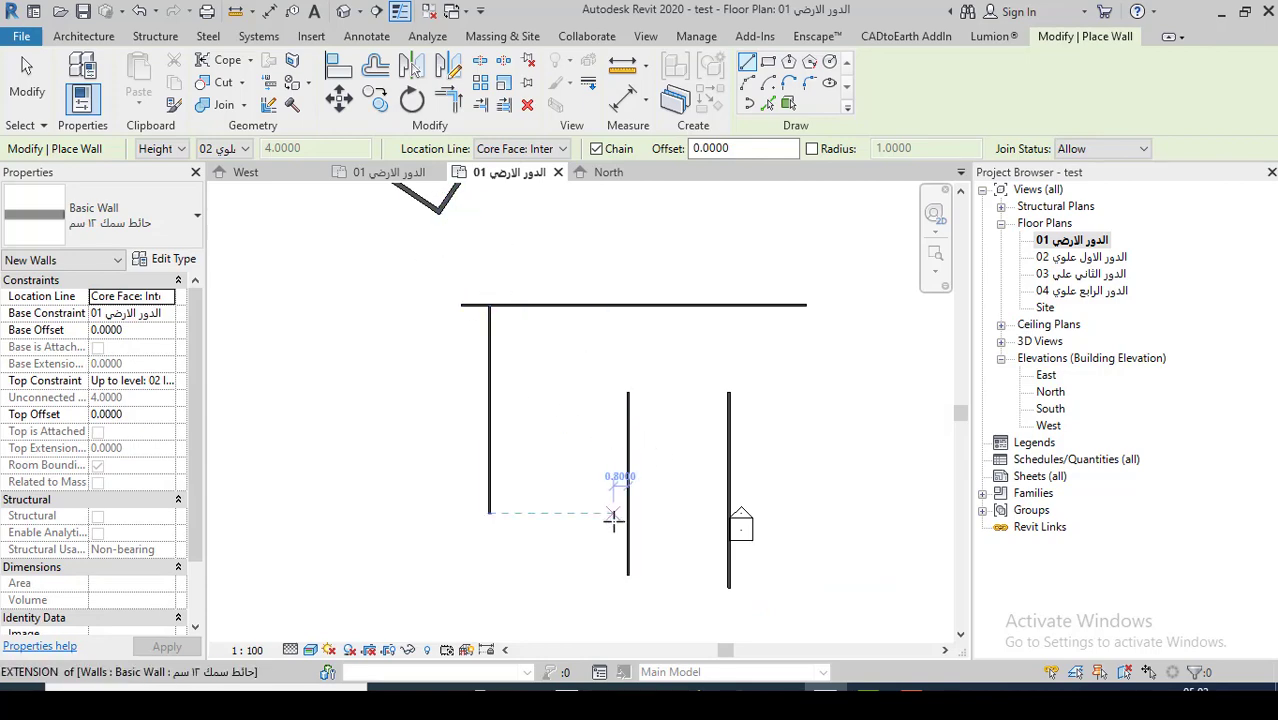
pyautogui.press('Escape')
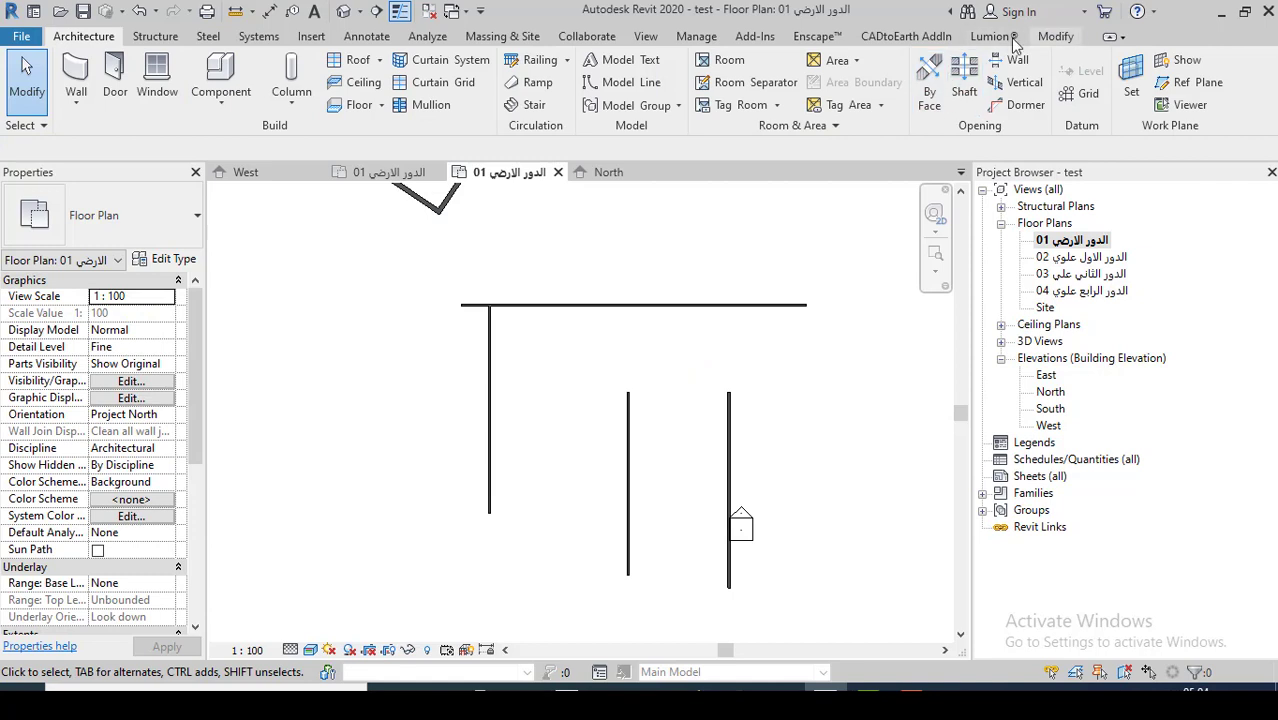
pyautogui.click(1055, 36)
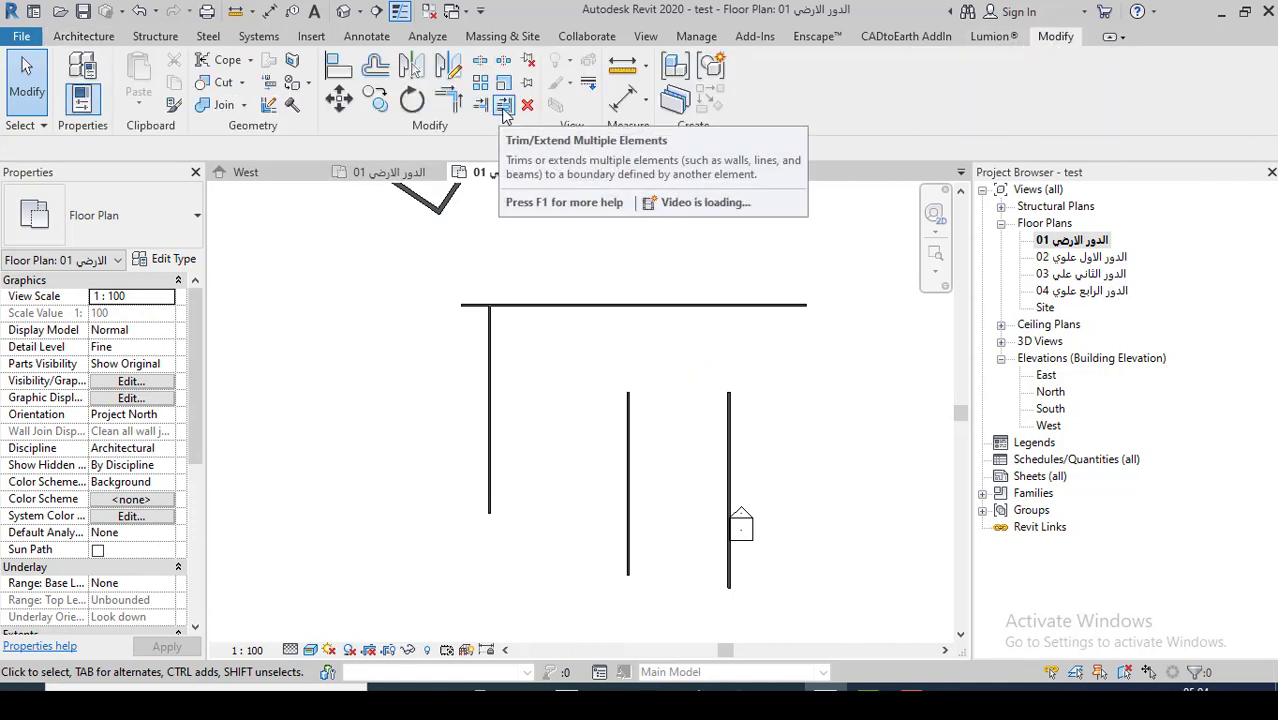
pyautogui.moveTo(503, 105)
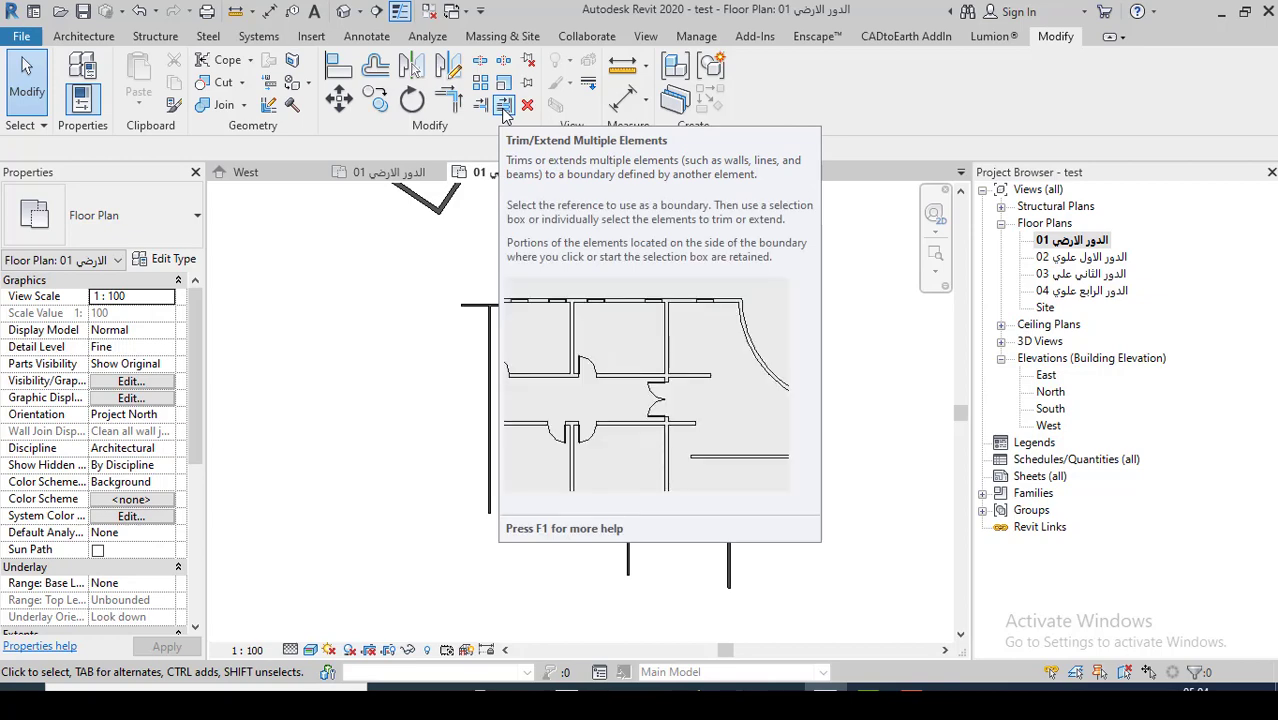
# - Extend the middle and right vertical walls to the top wall with Trim/Extend Multiple Elements
pyautogui.click(503, 110)
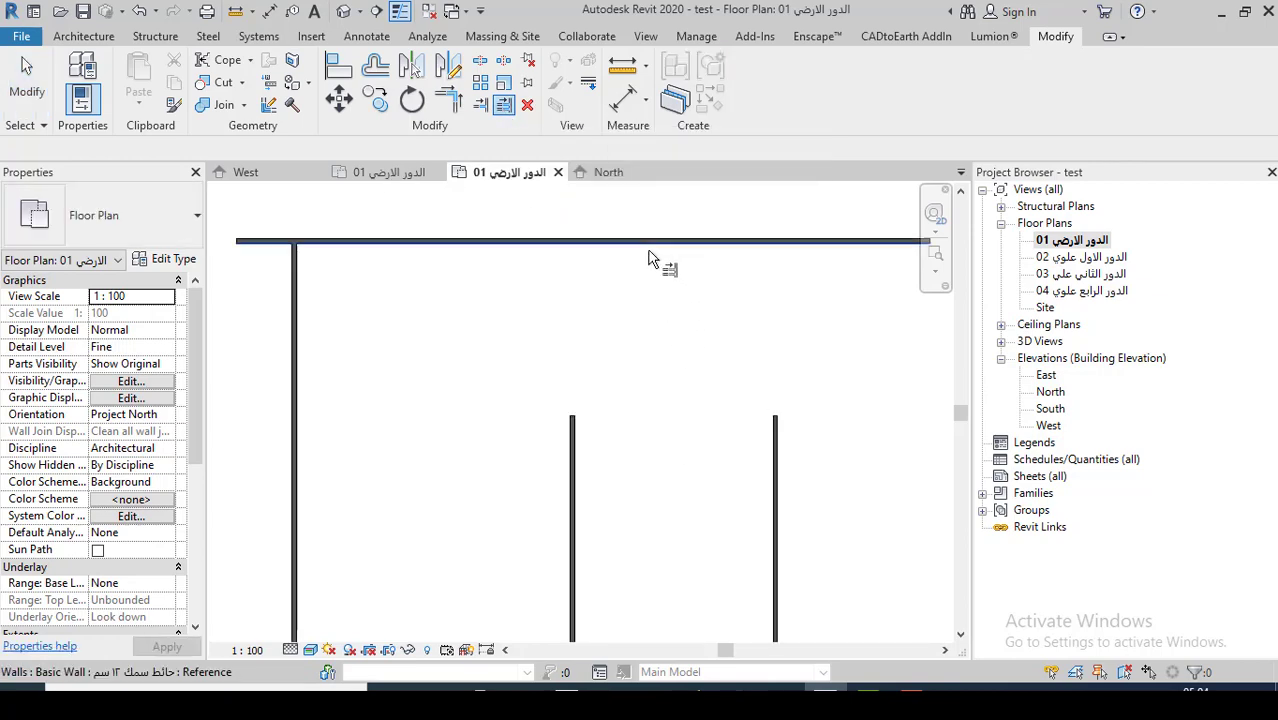
pyautogui.click(648, 252)
pyautogui.click(577, 458)
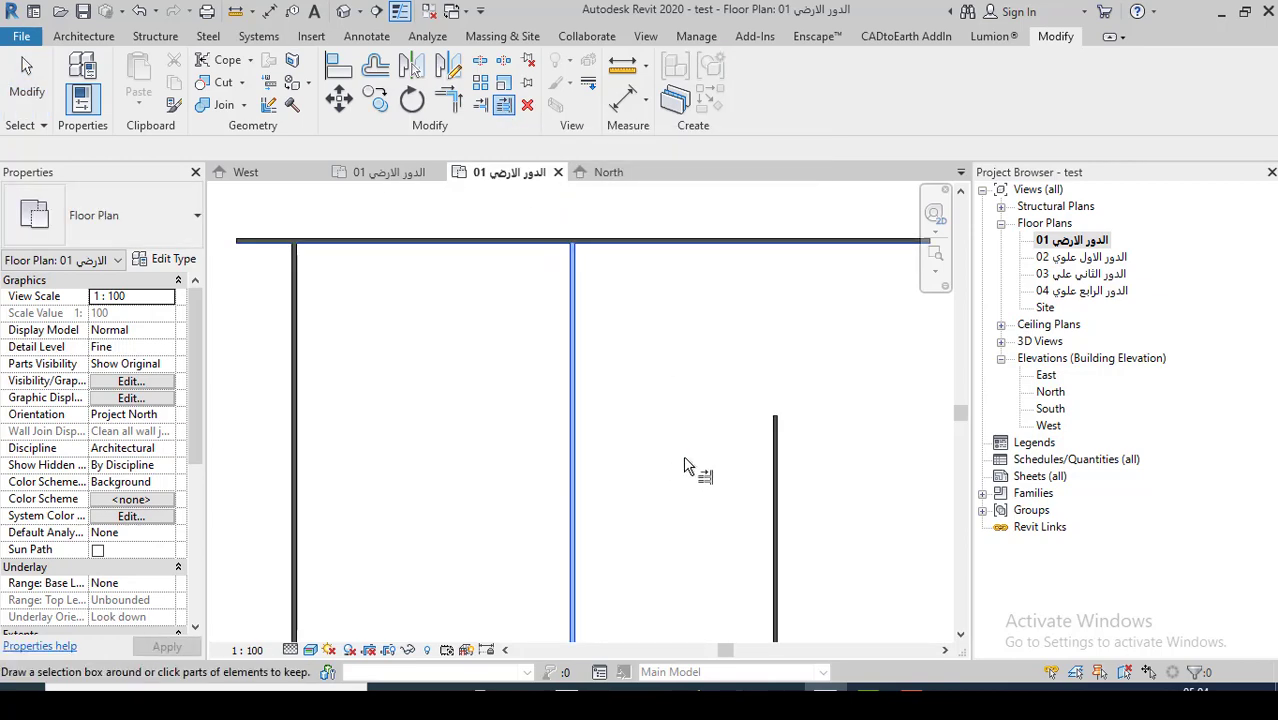
pyautogui.click(780, 470)
pyautogui.scroll(-3, 585, 388)
pyautogui.press('Escape')
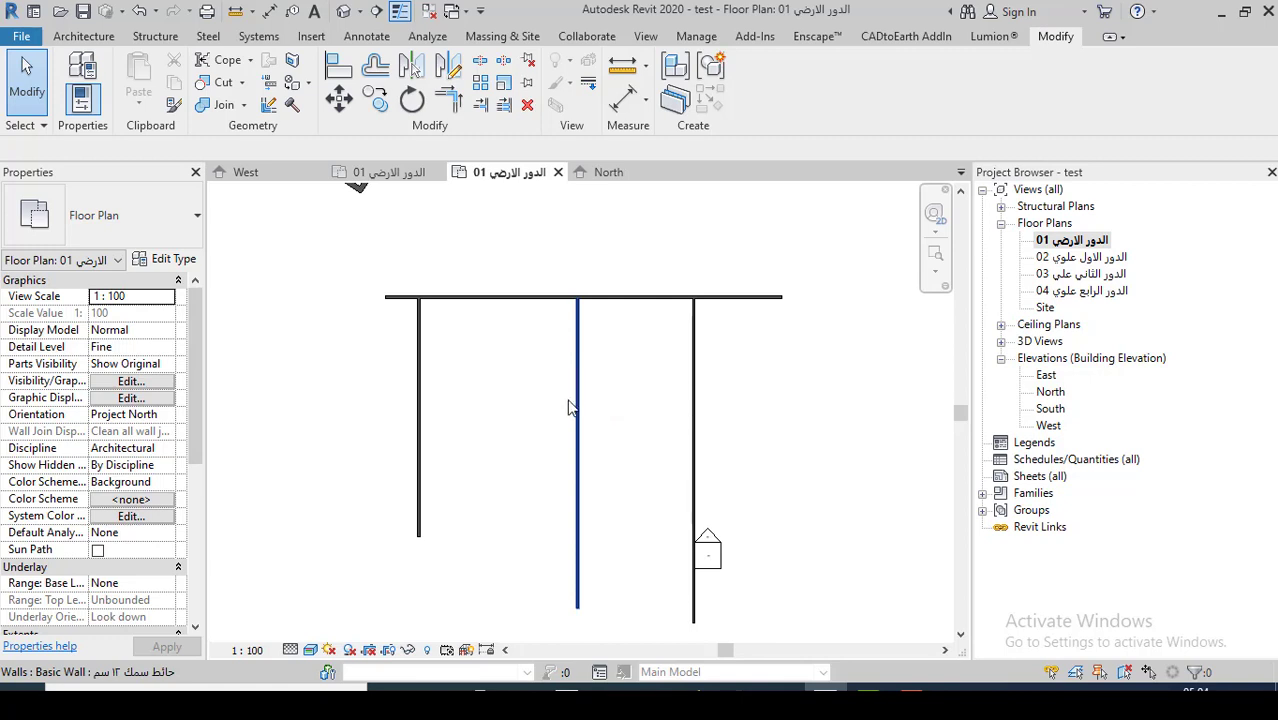
pyautogui.scroll(-2, 568, 400)
pyautogui.scroll(1, 536, 374)
pyautogui.scroll(2, 536, 374)
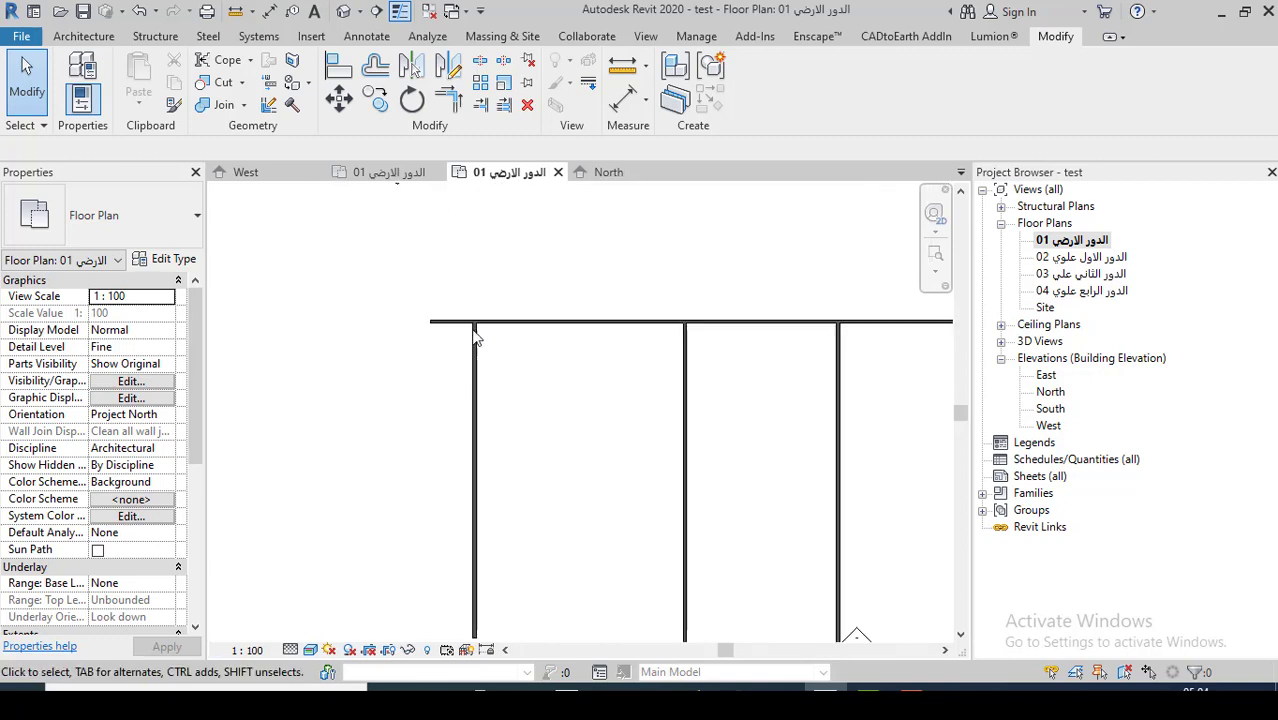
pyautogui.scroll(1, 456, 303)
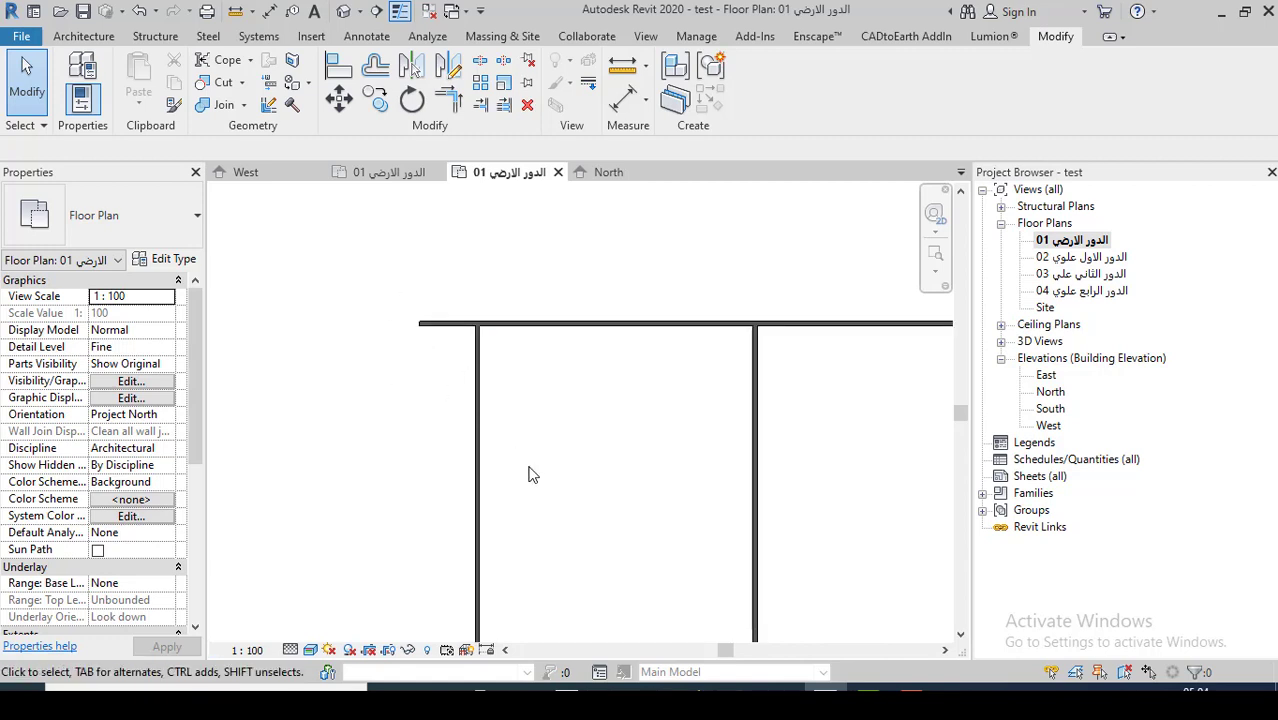
# - Trim the left vertical wall and top wall into a corner with Trim/Extend to Corner
pyautogui.click(456, 105)
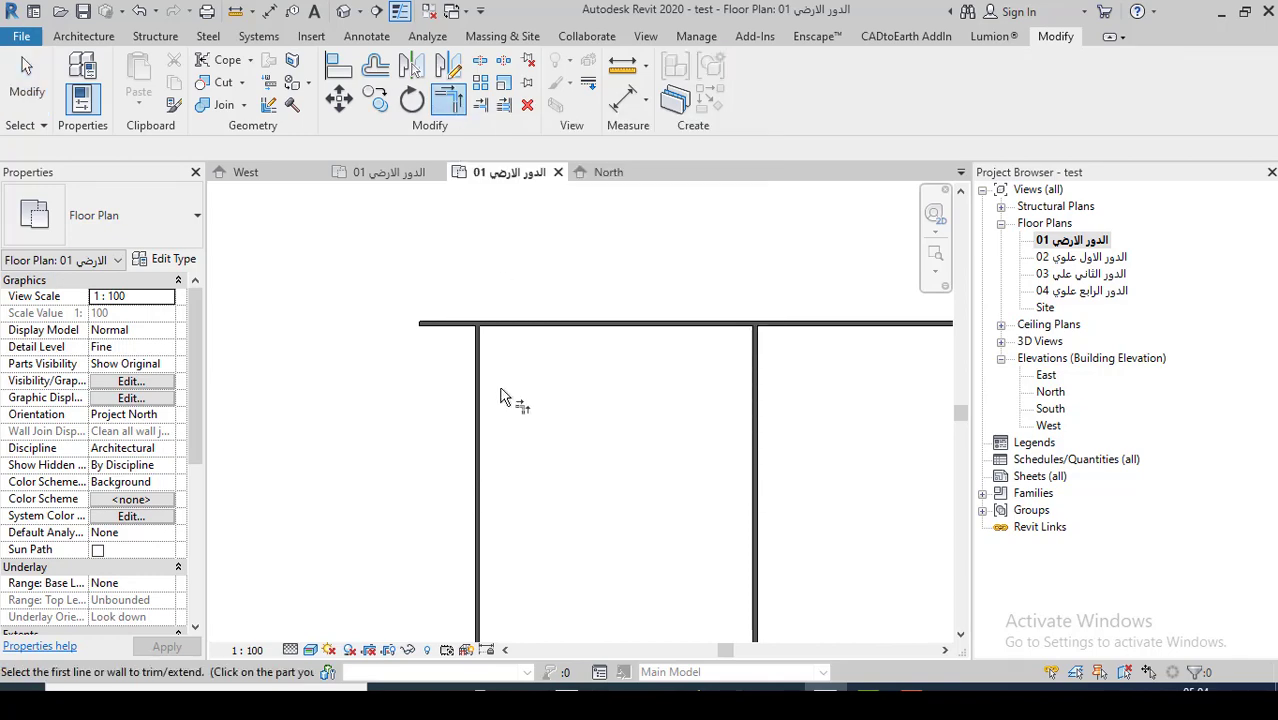
pyautogui.click(478, 405)
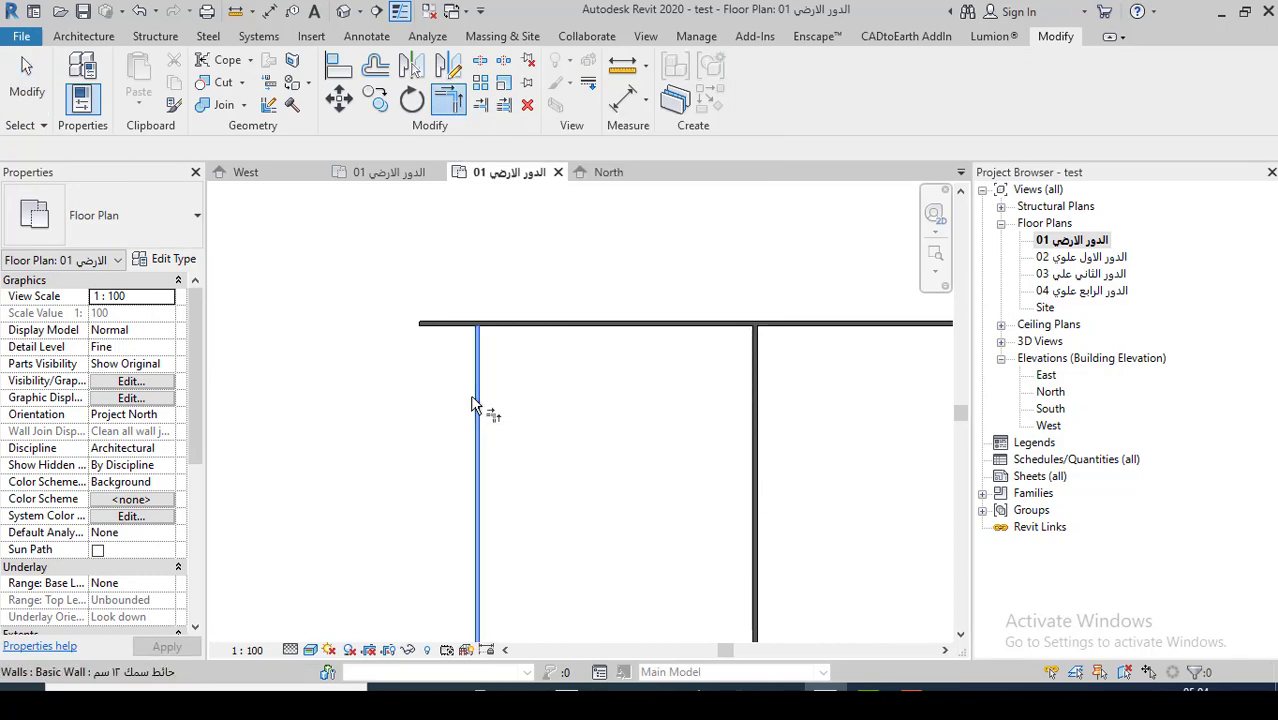
pyautogui.click(571, 327)
pyautogui.scroll(-2, 380, 392)
pyautogui.scroll(1, 396, 368)
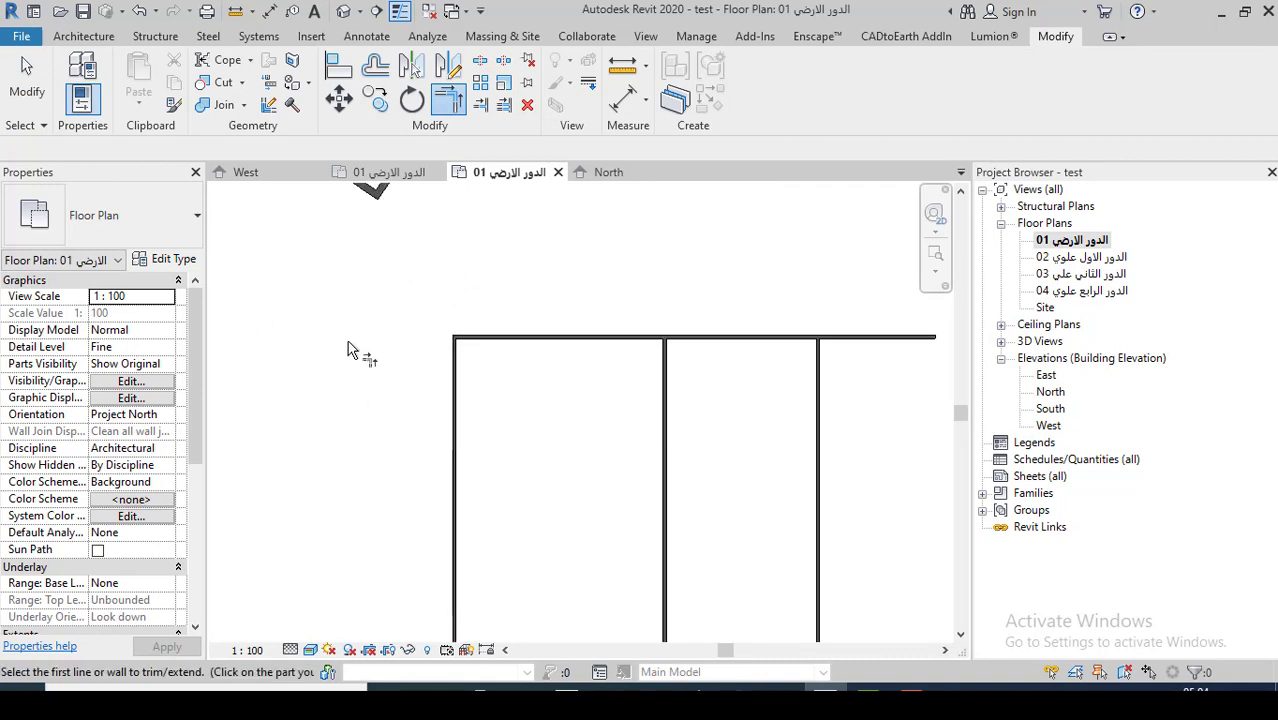
pyautogui.scroll(-1, 395, 295)
pyautogui.press('Escape')
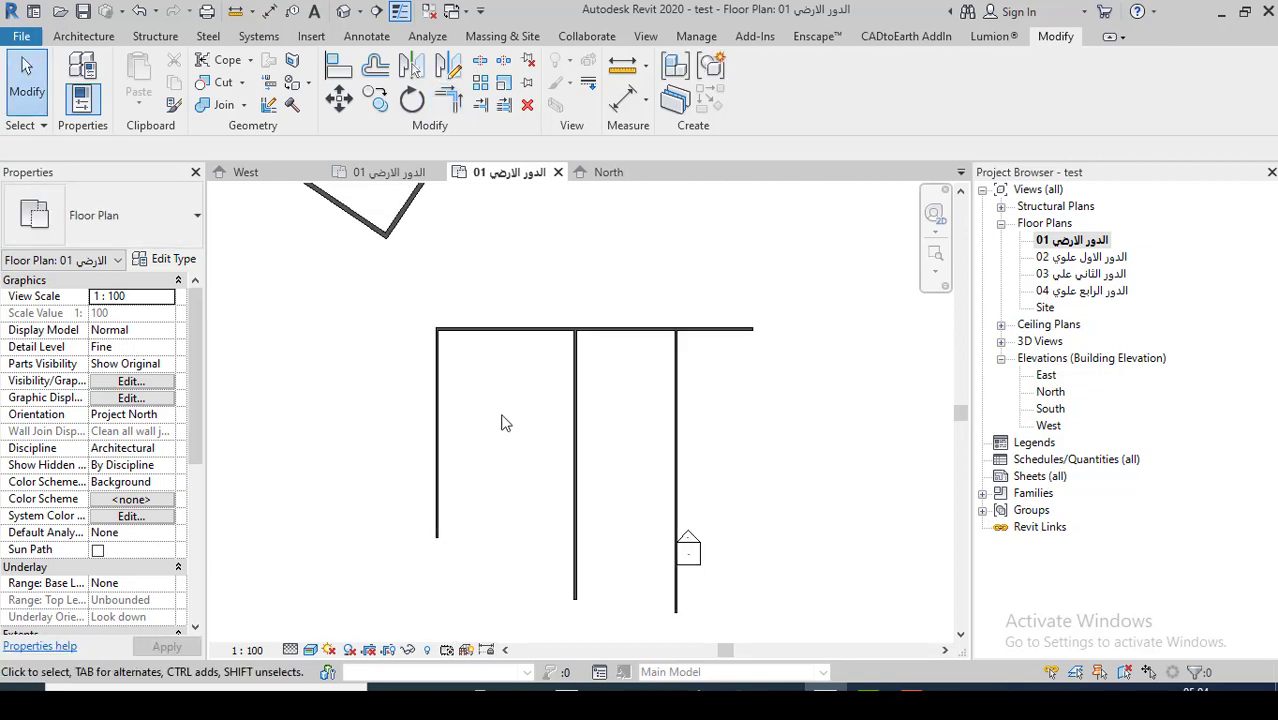
pyautogui.scroll(1, 545, 336)
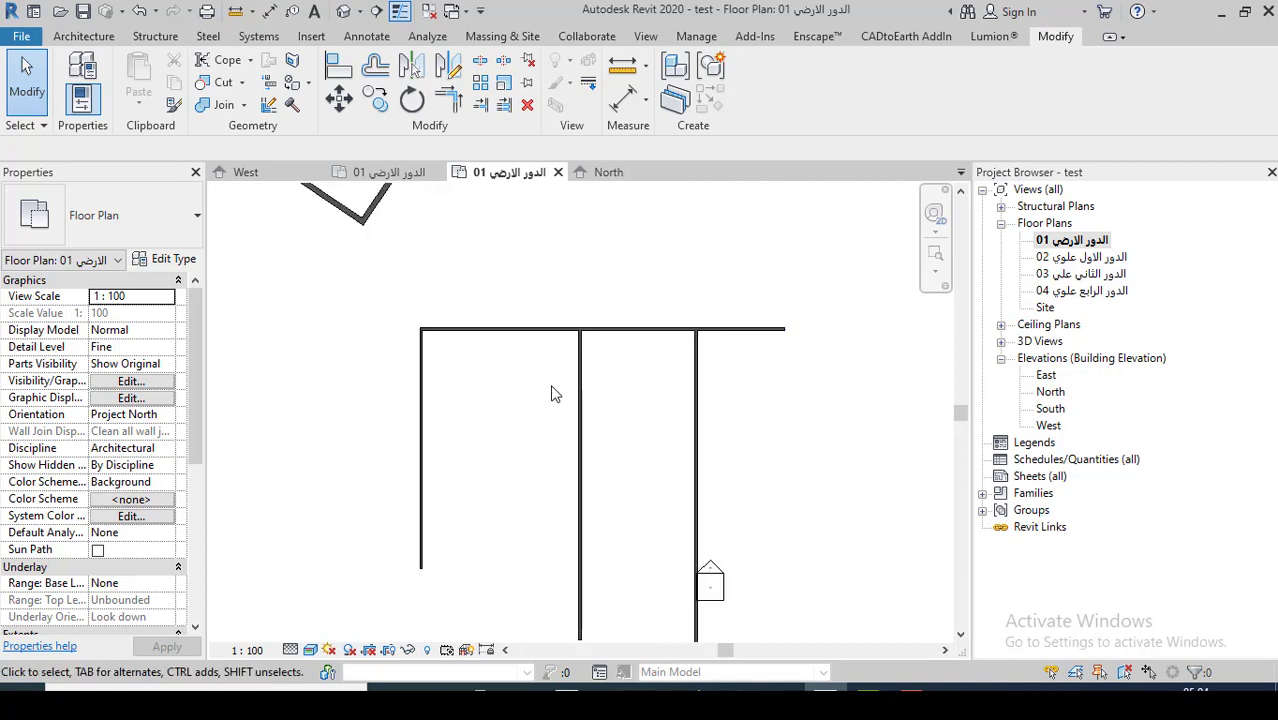
pyautogui.scroll(1, 556, 335)
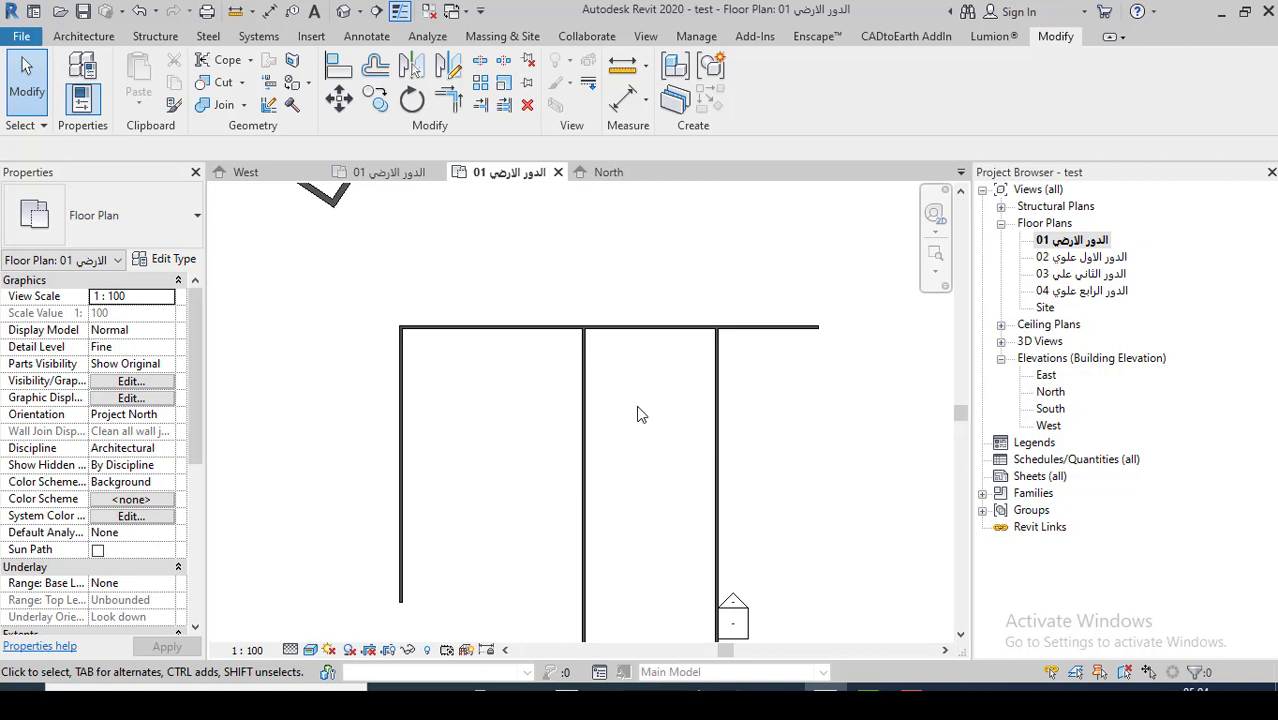
# - Split the top wall between the middle and right walls, then check each piece
pyautogui.click(479, 64)
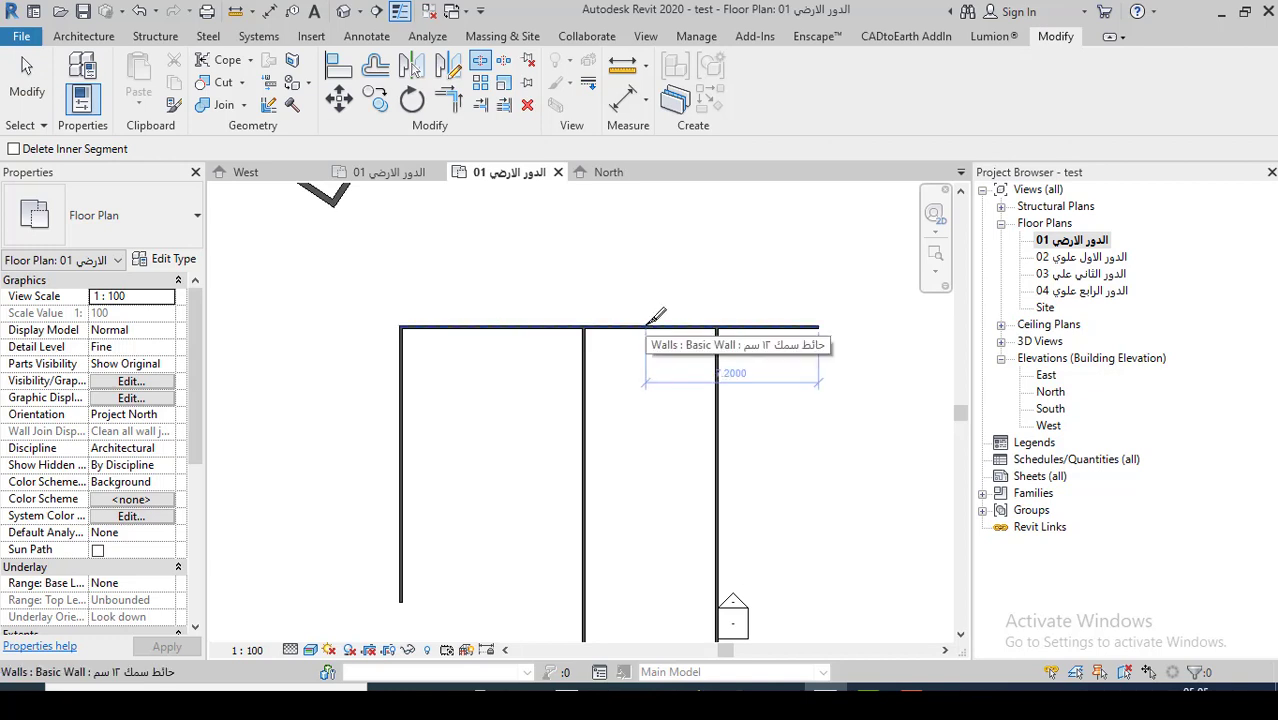
pyautogui.click(648, 327)
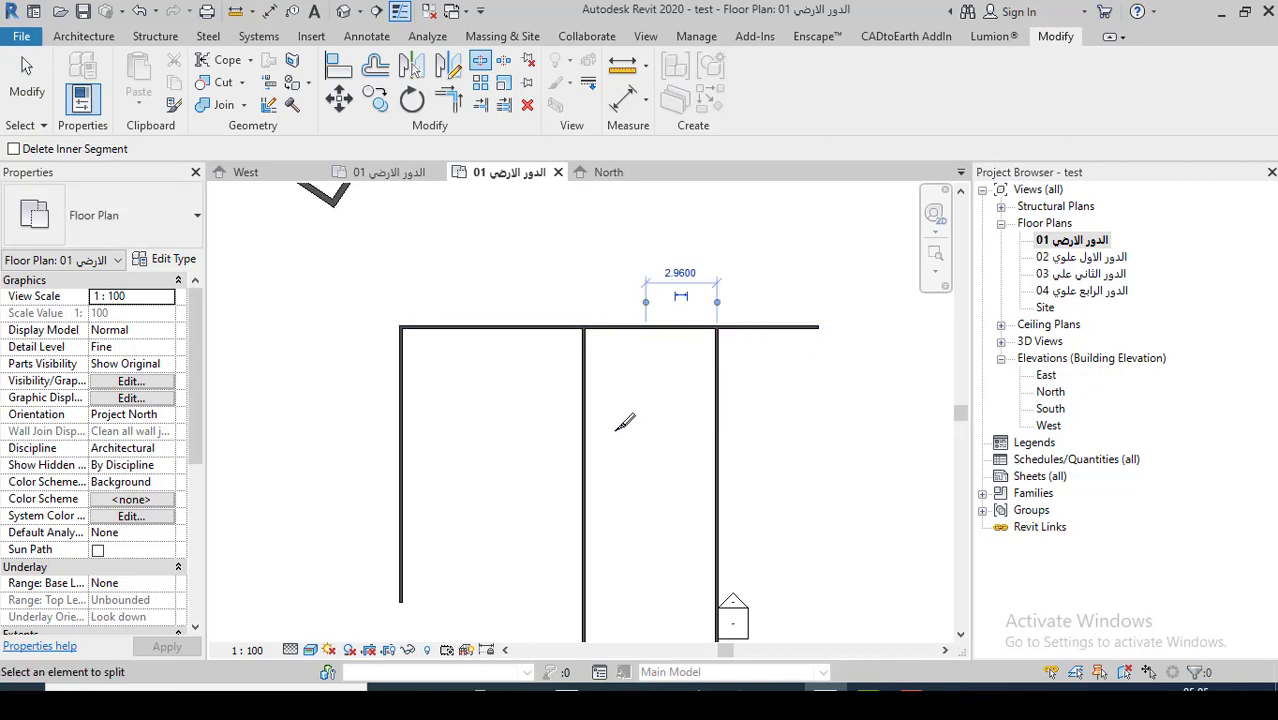
pyautogui.press('Escape')
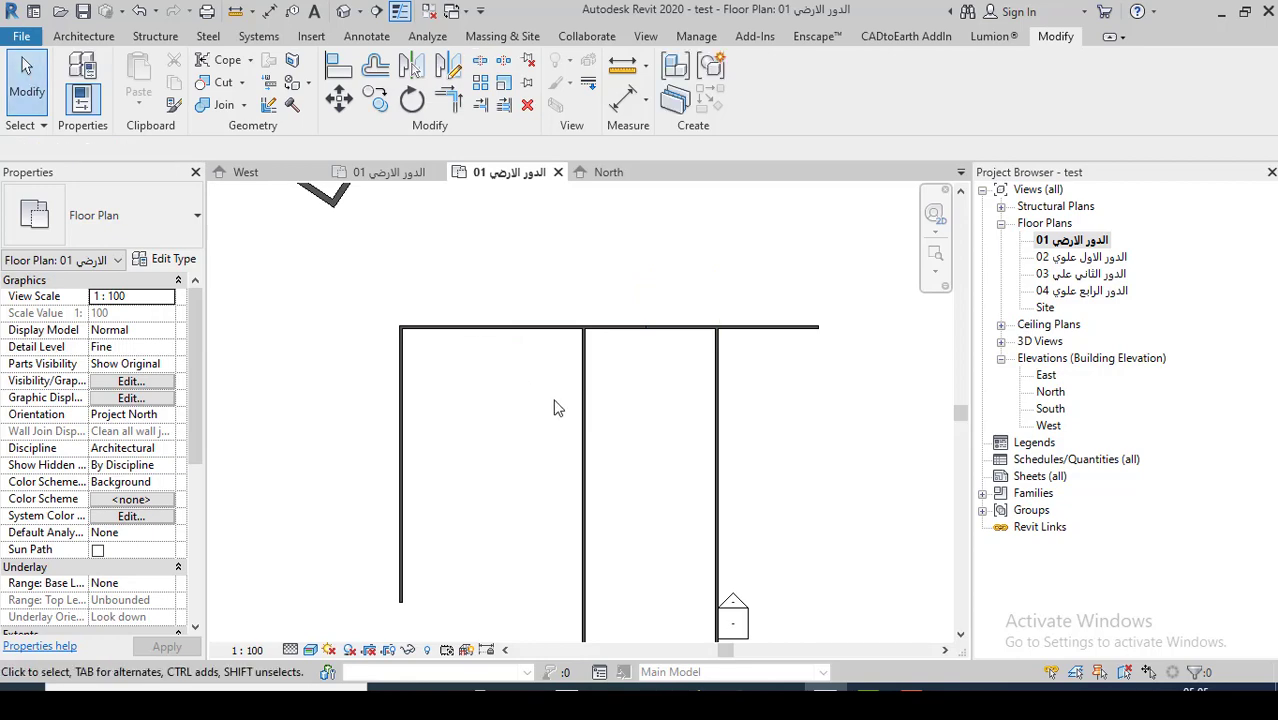
pyautogui.click(688, 330)
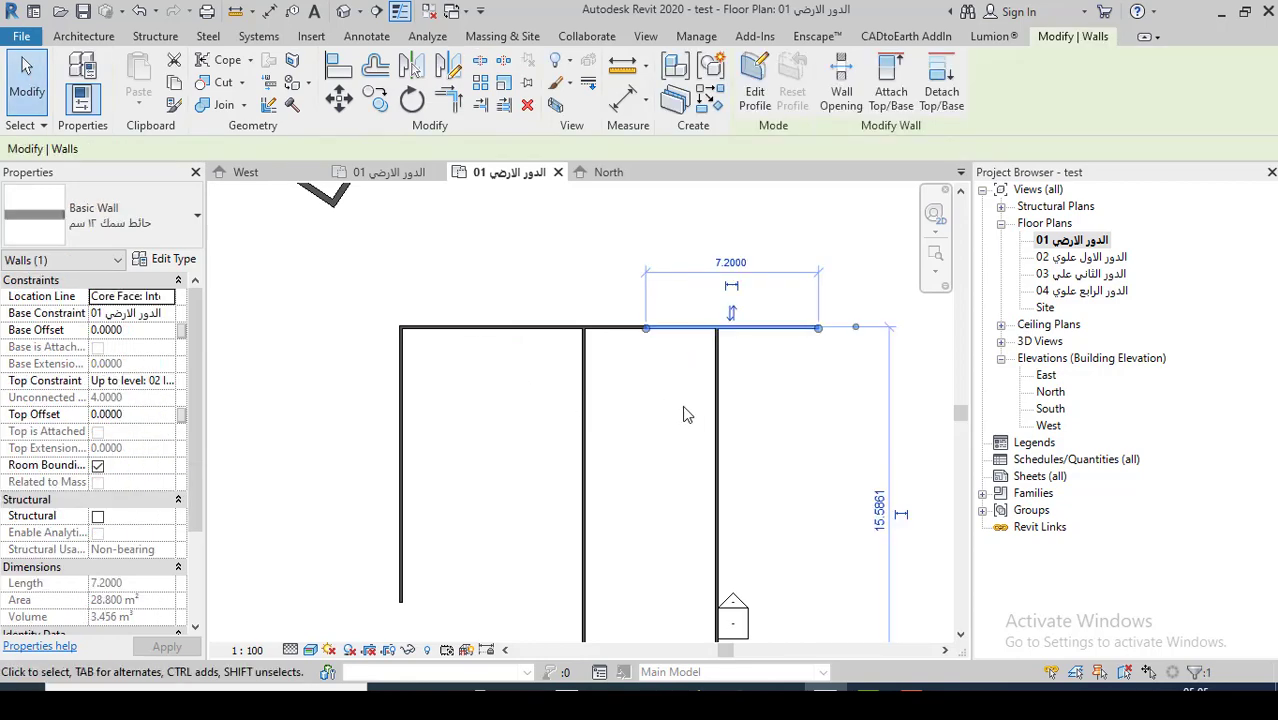
pyautogui.click(682, 405)
pyautogui.click(618, 336)
pyautogui.click(673, 422)
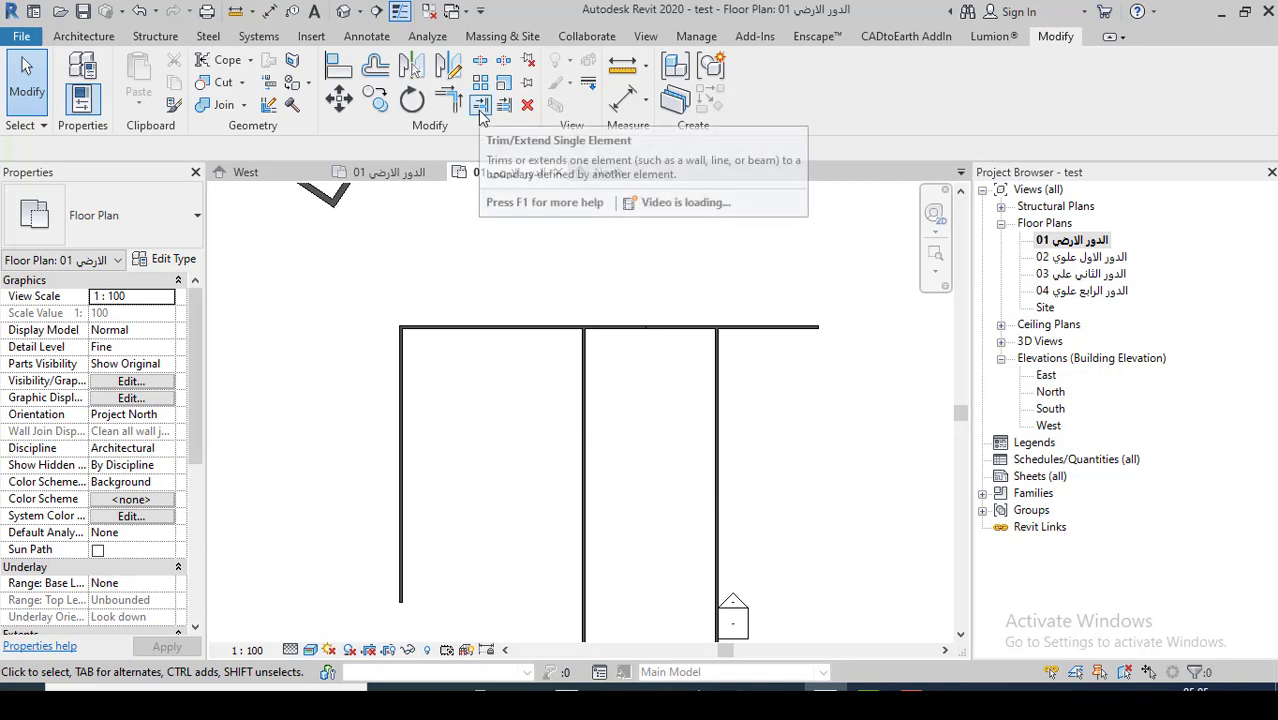
pyautogui.moveTo(480, 104)
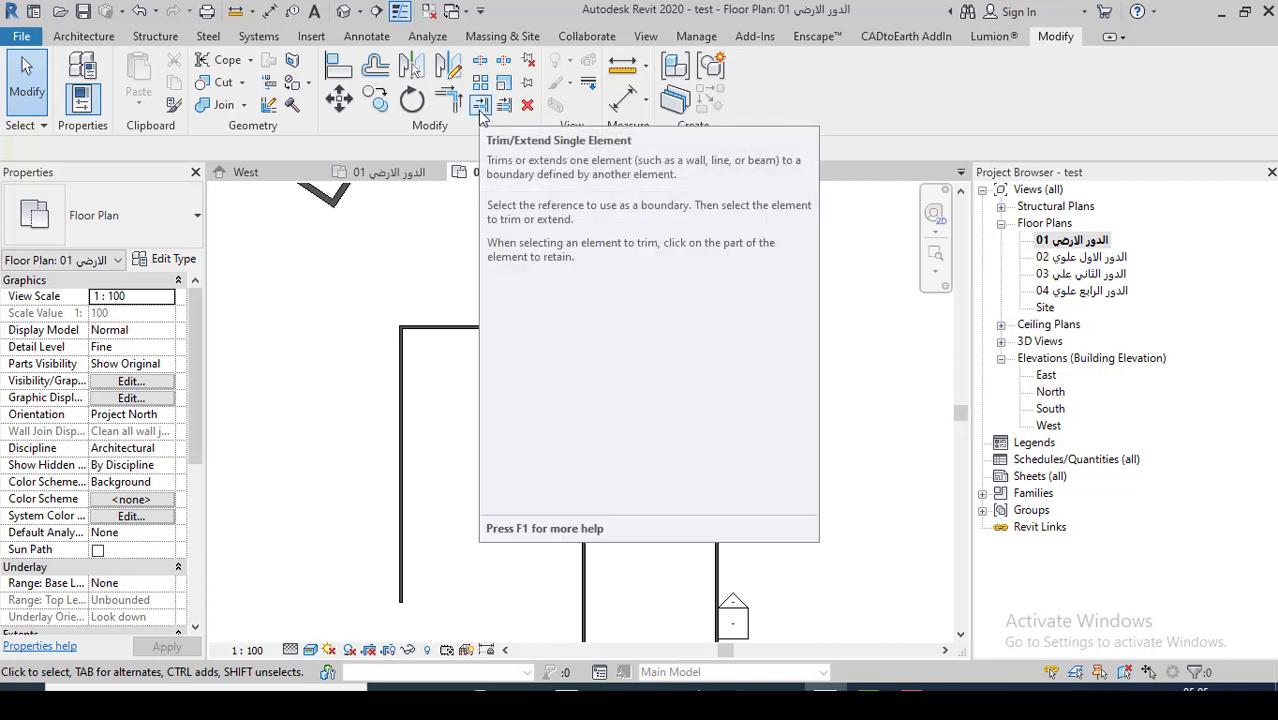
# - Trim the top wall's overhang back to the right vertical wall
pyautogui.click(482, 114)
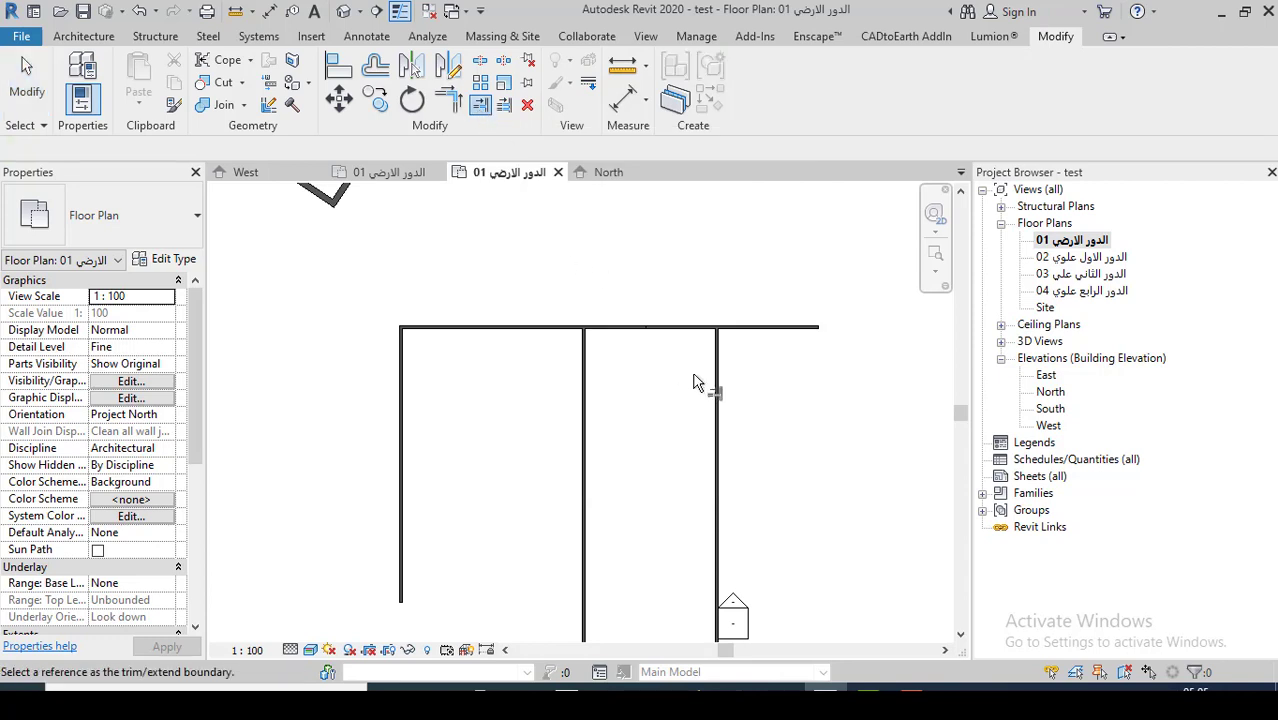
pyautogui.scroll(1, 738, 334)
pyautogui.click(736, 327)
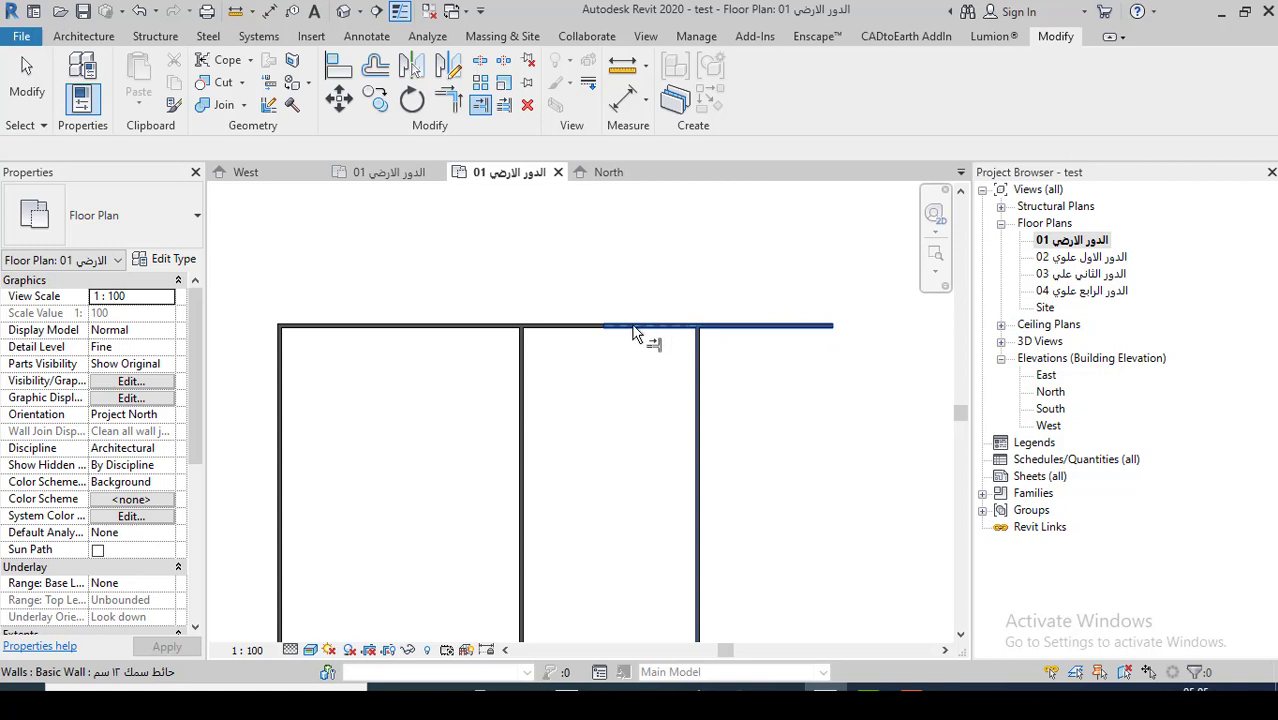
pyautogui.click(749, 333)
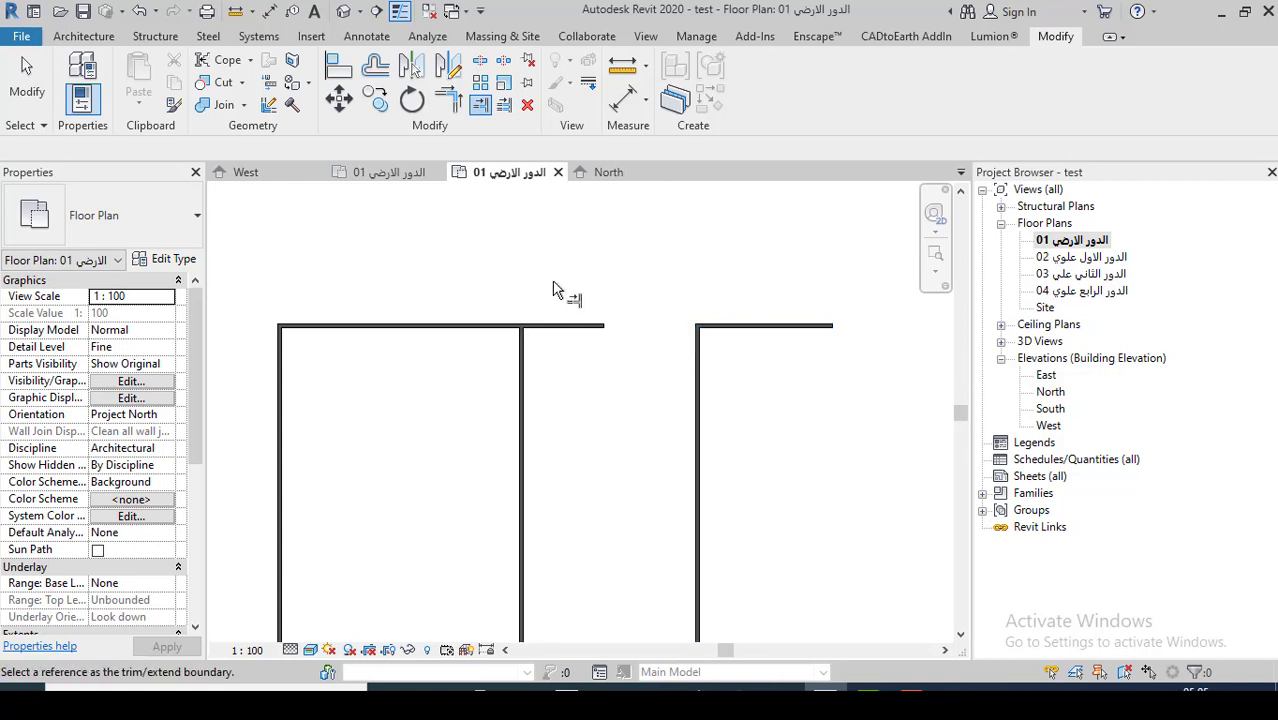
pyautogui.press('Escape')
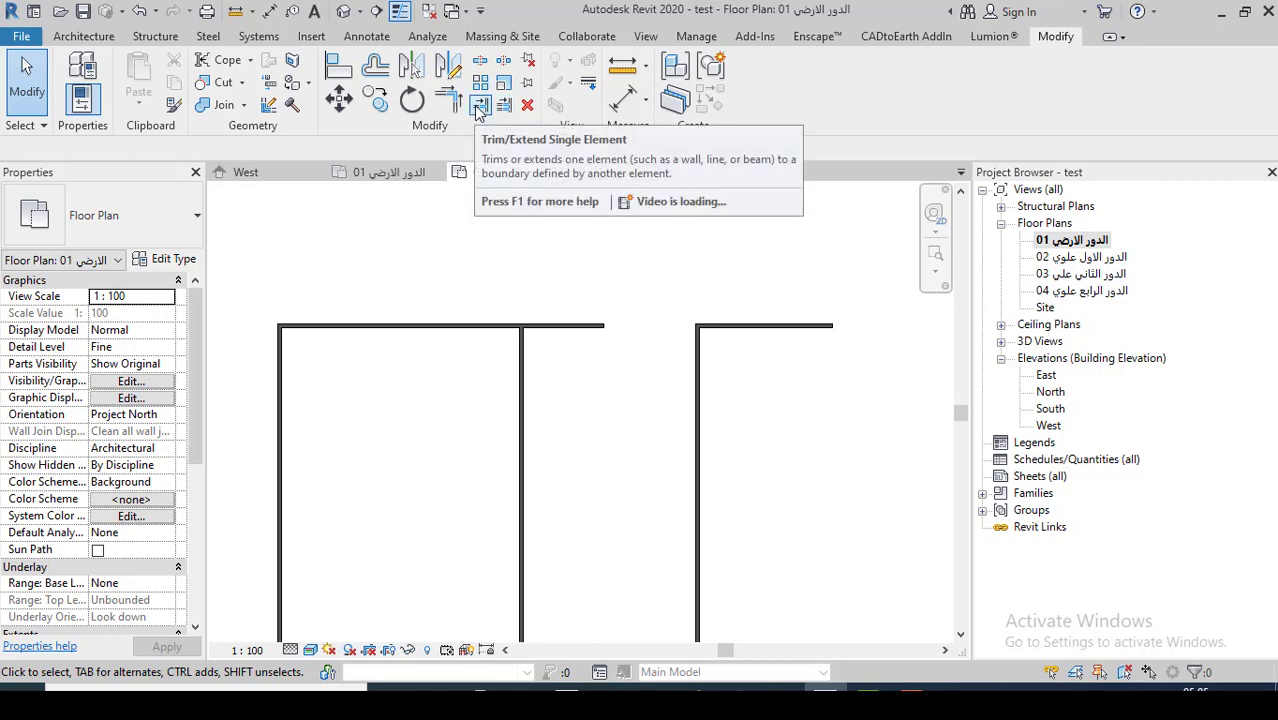
# - Trim the left top-wall piece at the middle vertical wall
pyautogui.click(481, 108)
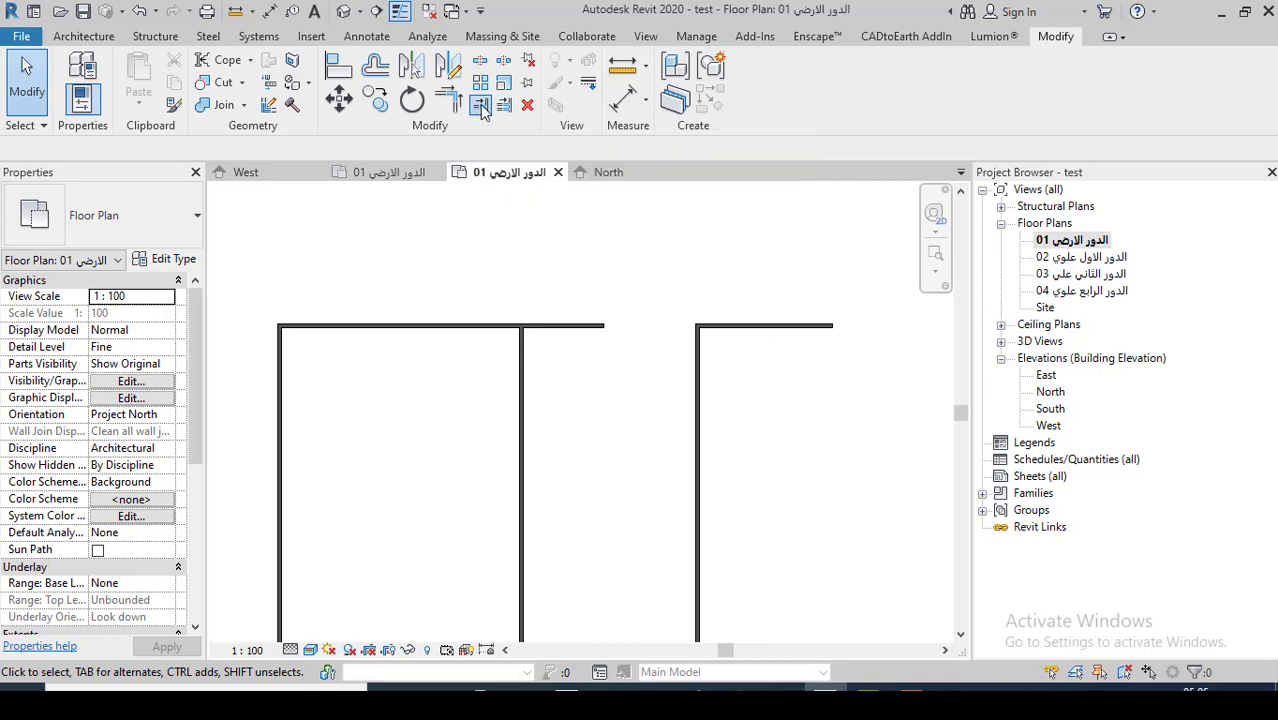
pyautogui.click(535, 453)
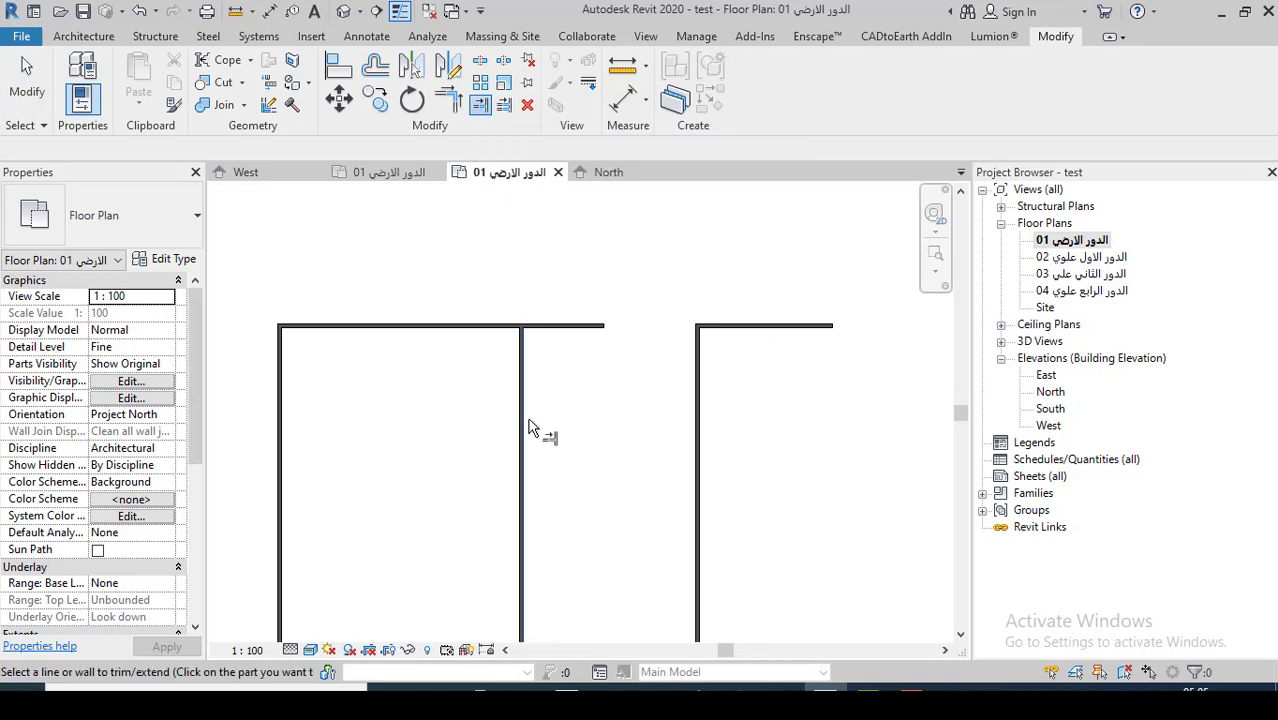
pyautogui.click(497, 333)
pyautogui.scroll(-2, 632, 333)
pyautogui.scroll(-2, 632, 333)
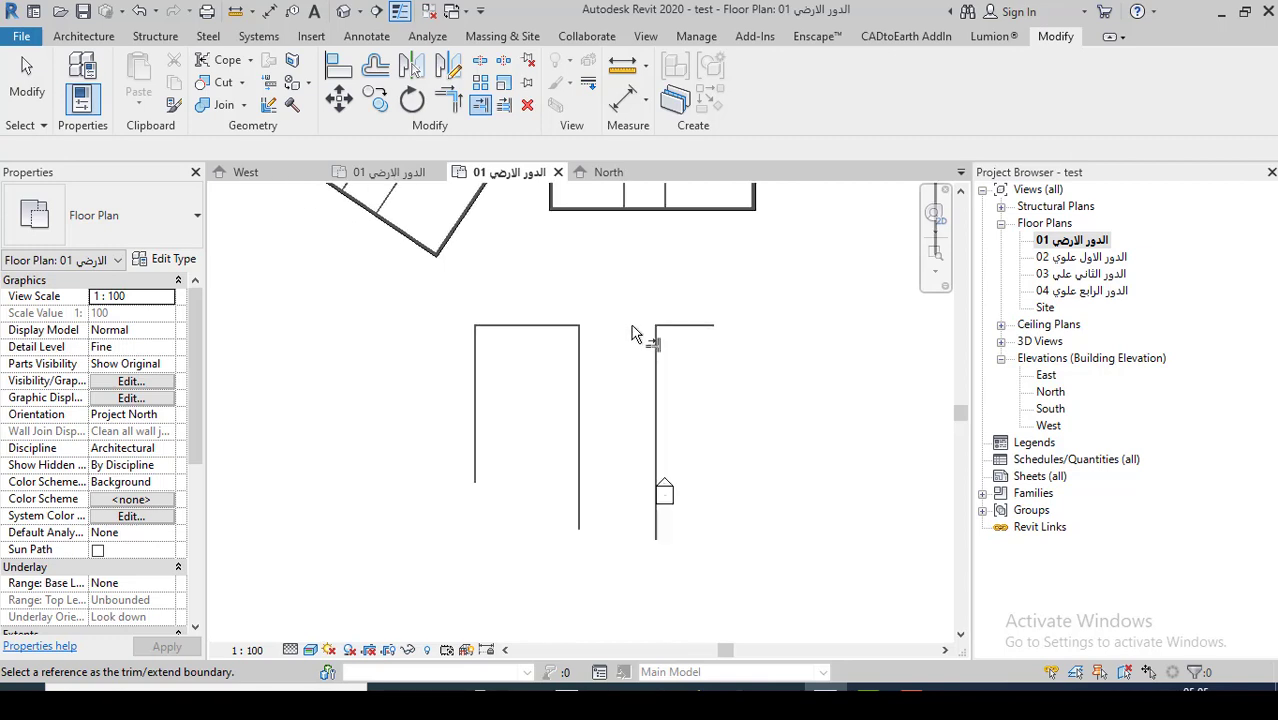
pyautogui.press('Escape')
pyautogui.scroll(2, 685, 390)
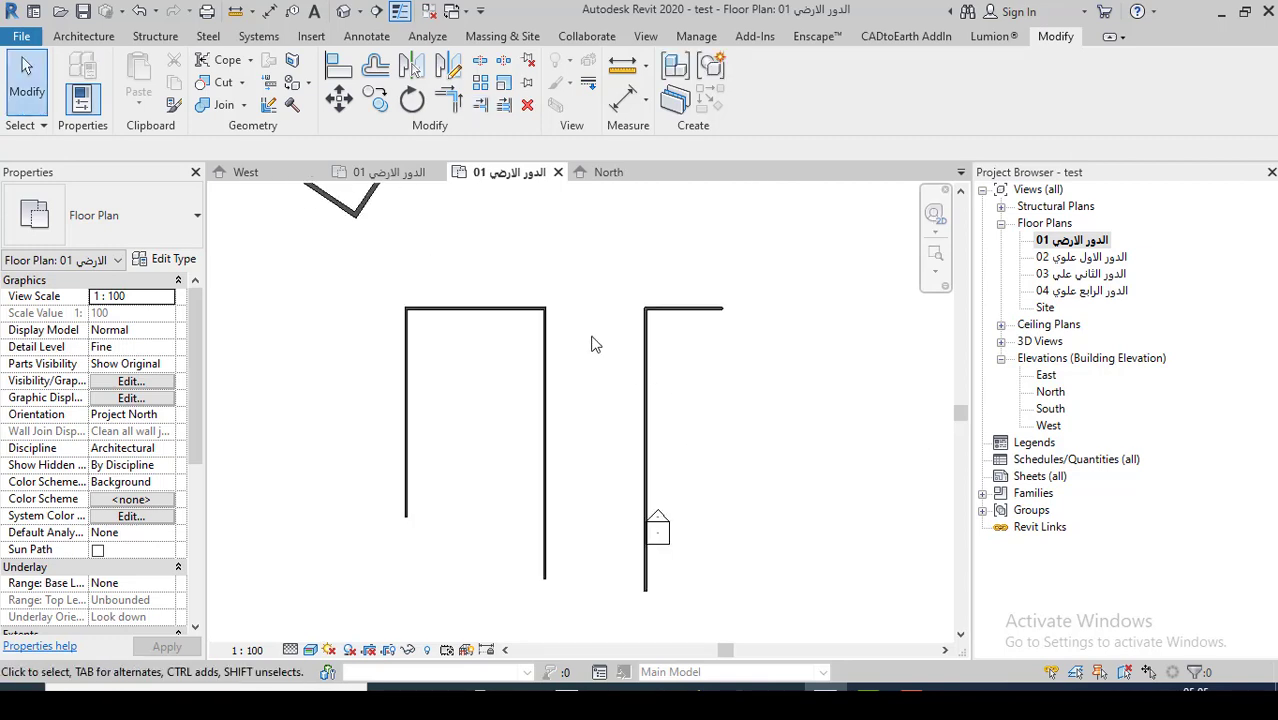
pyautogui.scroll(-2, 591, 344)
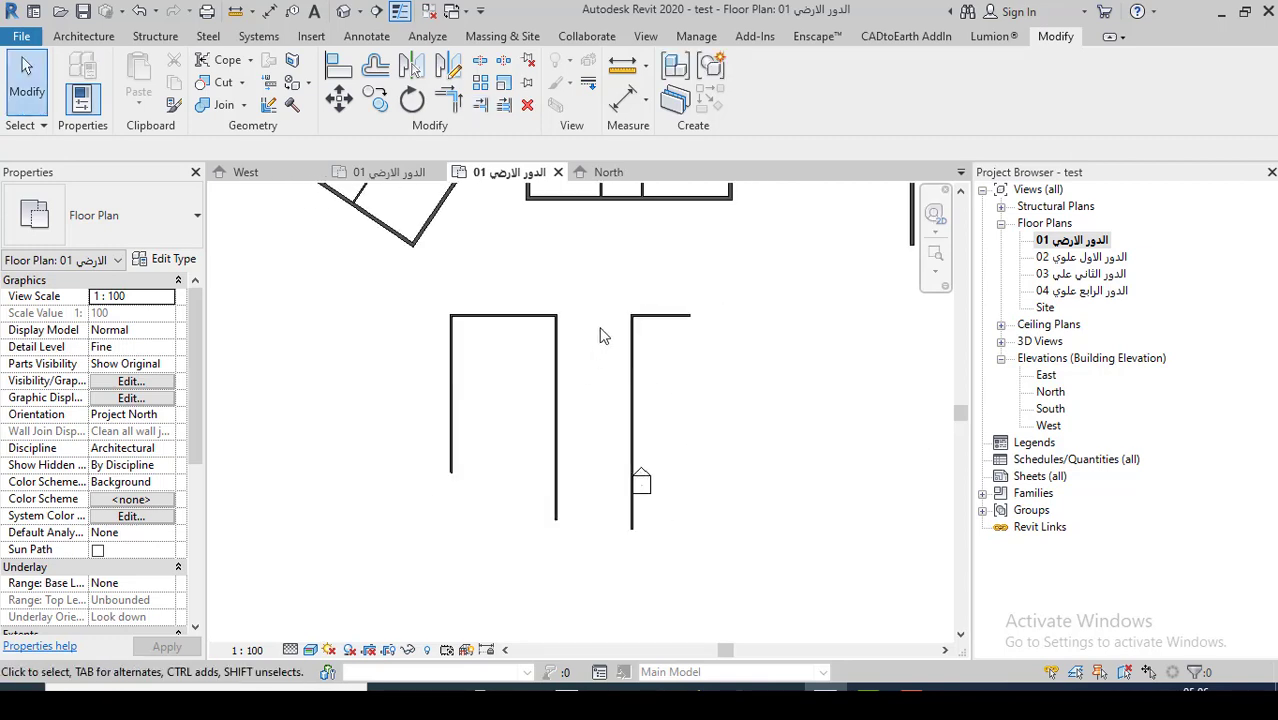
pyautogui.scroll(1, 600, 335)
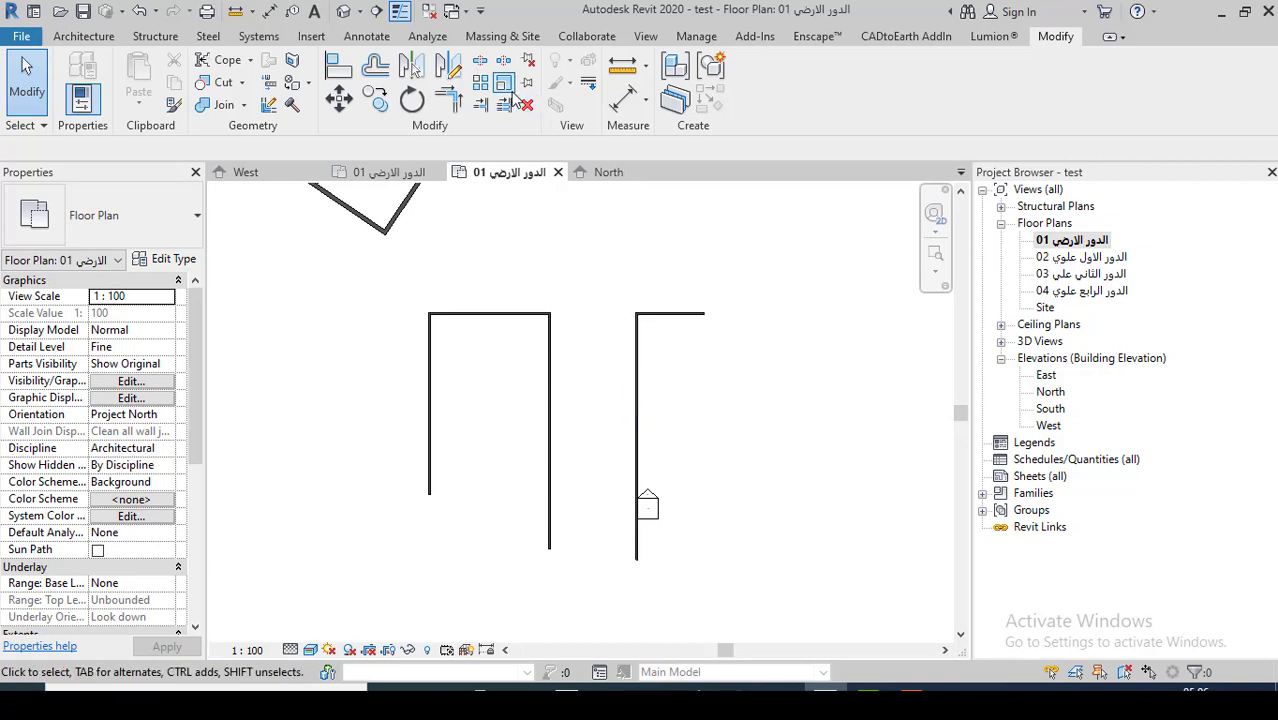
# - Extend the top wall across to the right vertical wall
pyautogui.click(480, 104)
pyautogui.click(636, 367)
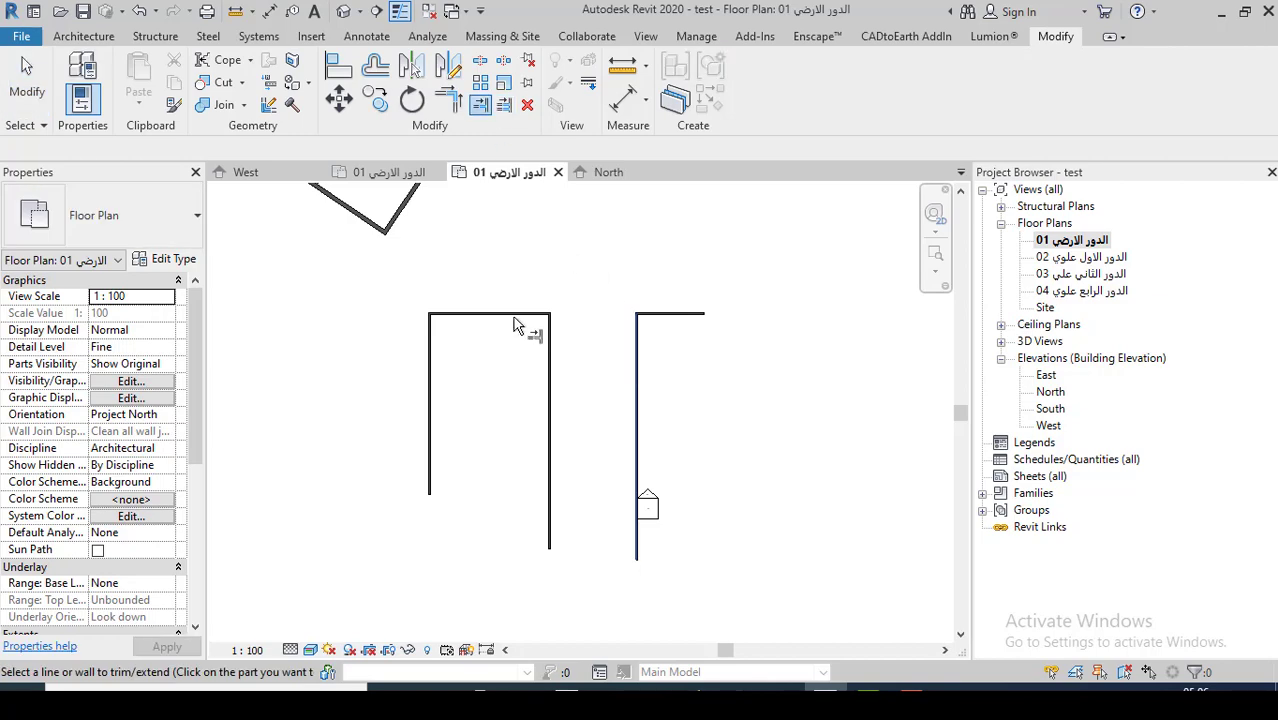
pyautogui.click(490, 312)
pyautogui.press('Escape')
pyautogui.scroll(-1, 588, 388)
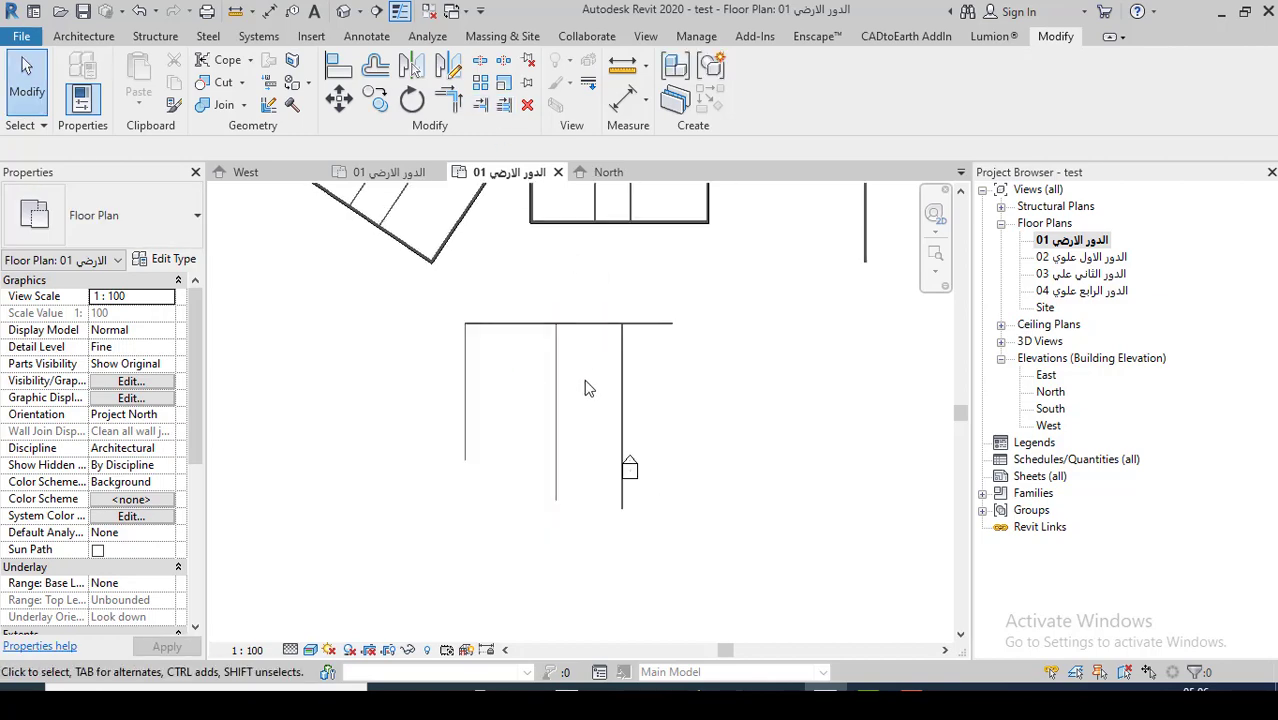
pyautogui.scroll(2, 599, 436)
pyautogui.scroll(-3, 755, 251)
pyautogui.scroll(1, 594, 400)
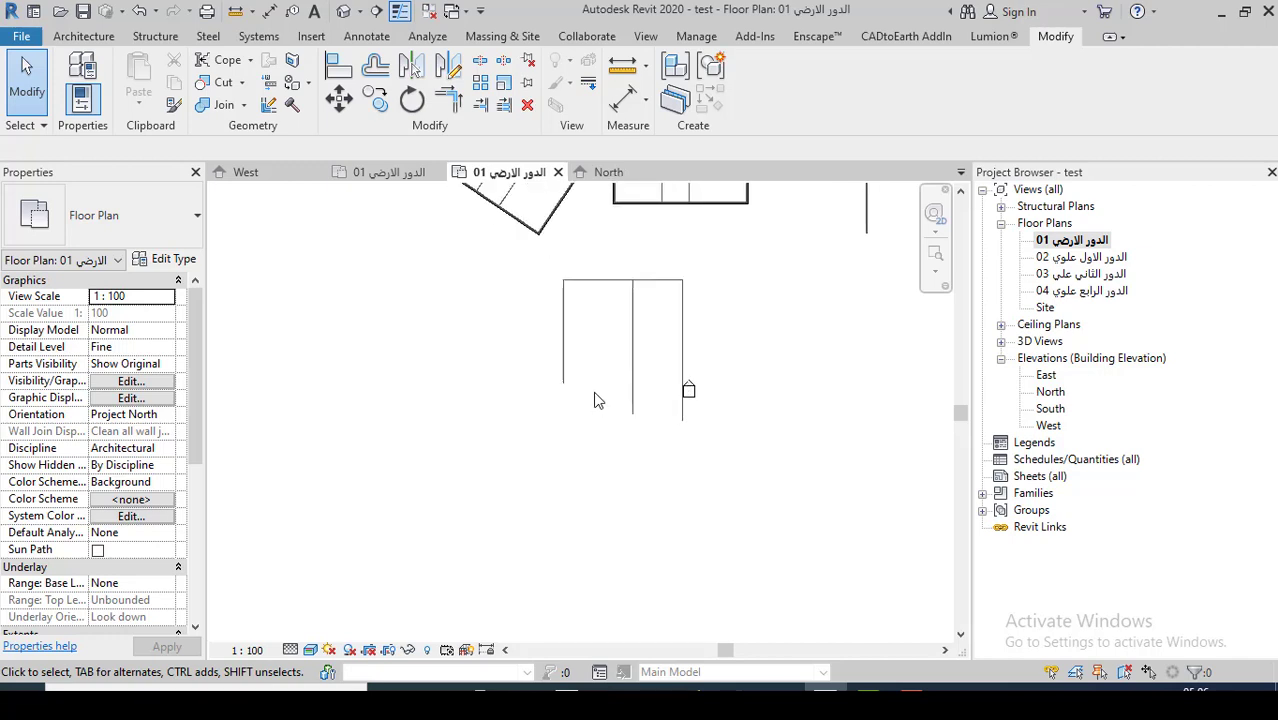
pyautogui.scroll(1, 533, 371)
pyautogui.scroll(1, 559, 351)
pyautogui.scroll(1, 593, 362)
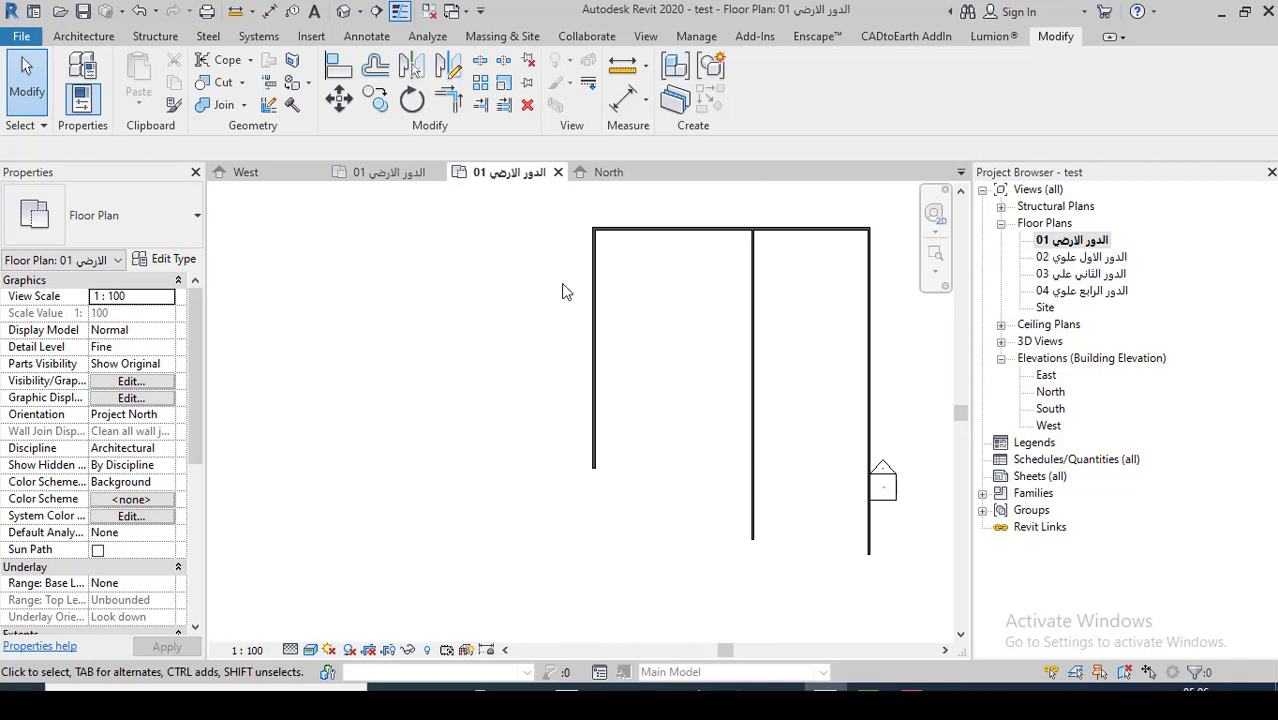
# - Offset-copy the left wall 1 m inward, then 3 m to the outside
pyautogui.click(387, 71)
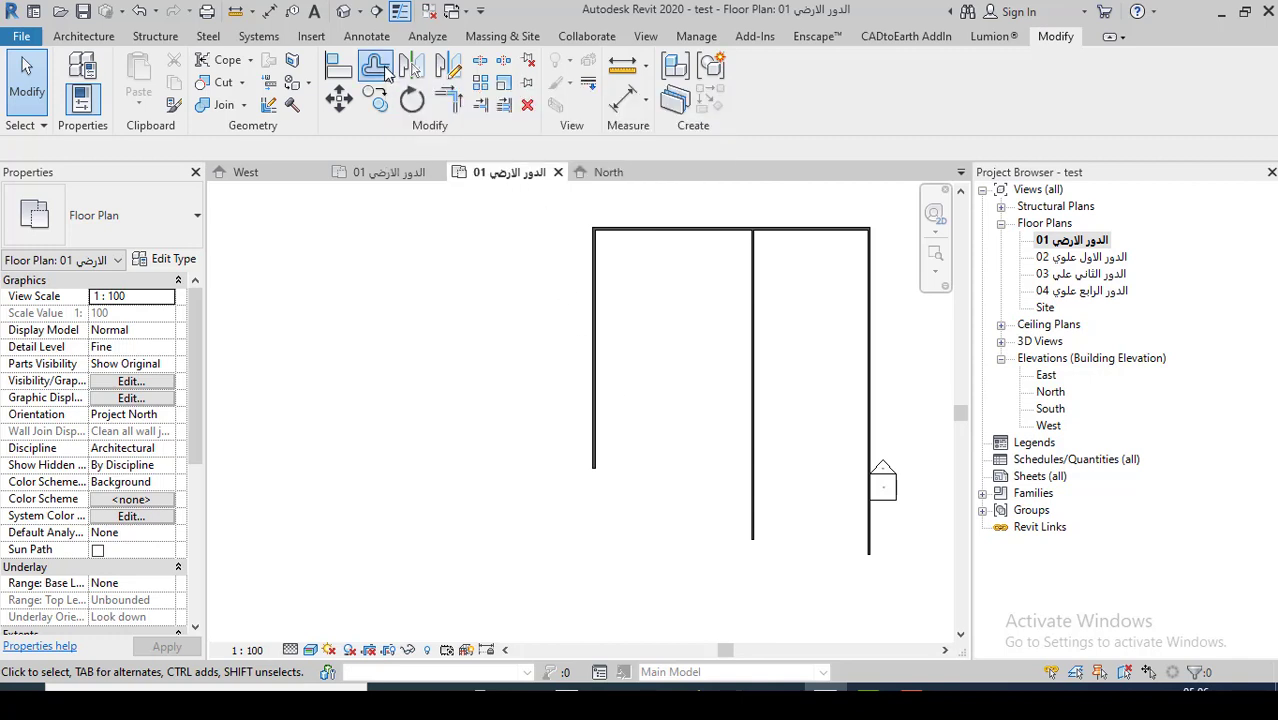
pyautogui.click(595, 362)
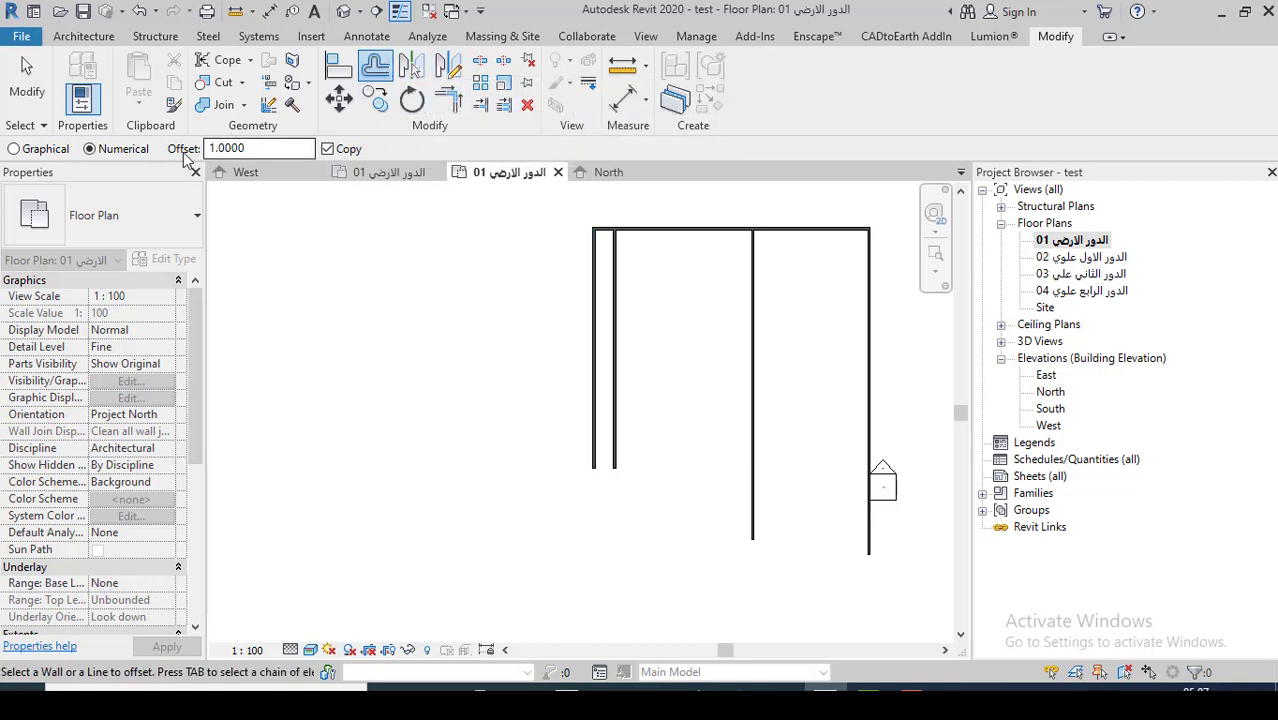
pyautogui.moveTo(253, 147); pyautogui.dragTo(208, 148)
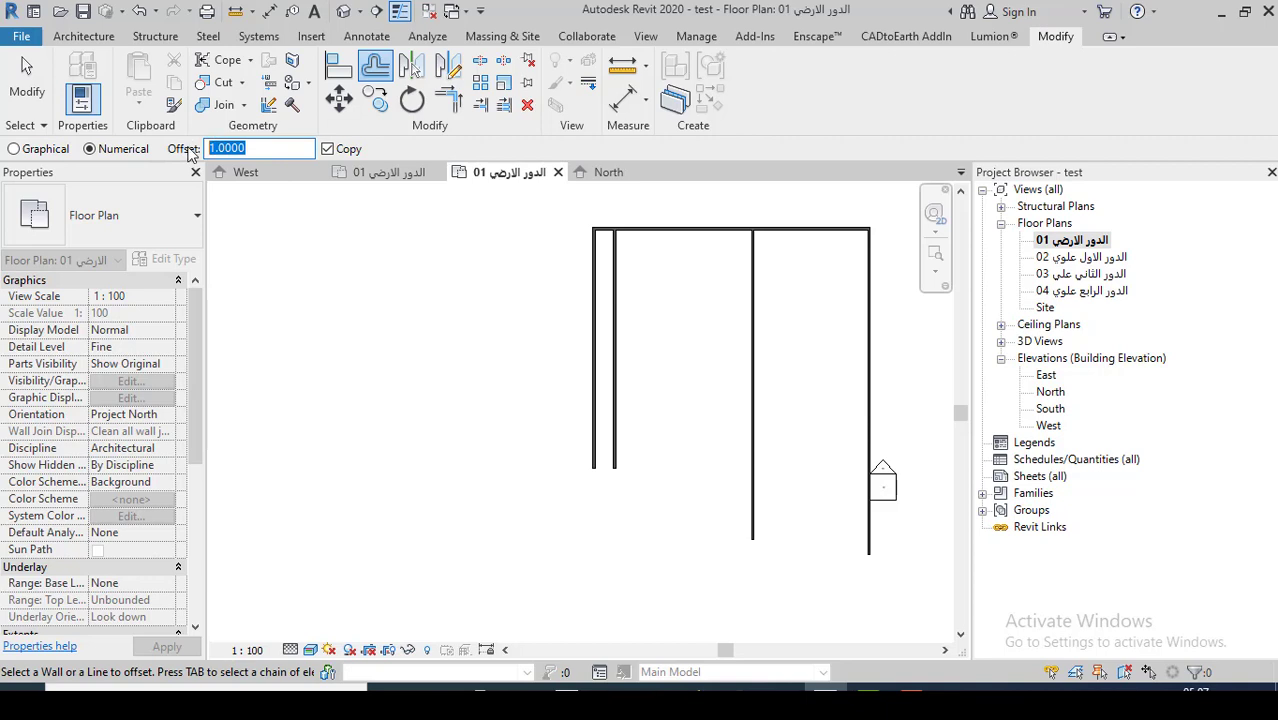
pyautogui.write('3')
pyautogui.press('Return')
pyautogui.click(593, 365)
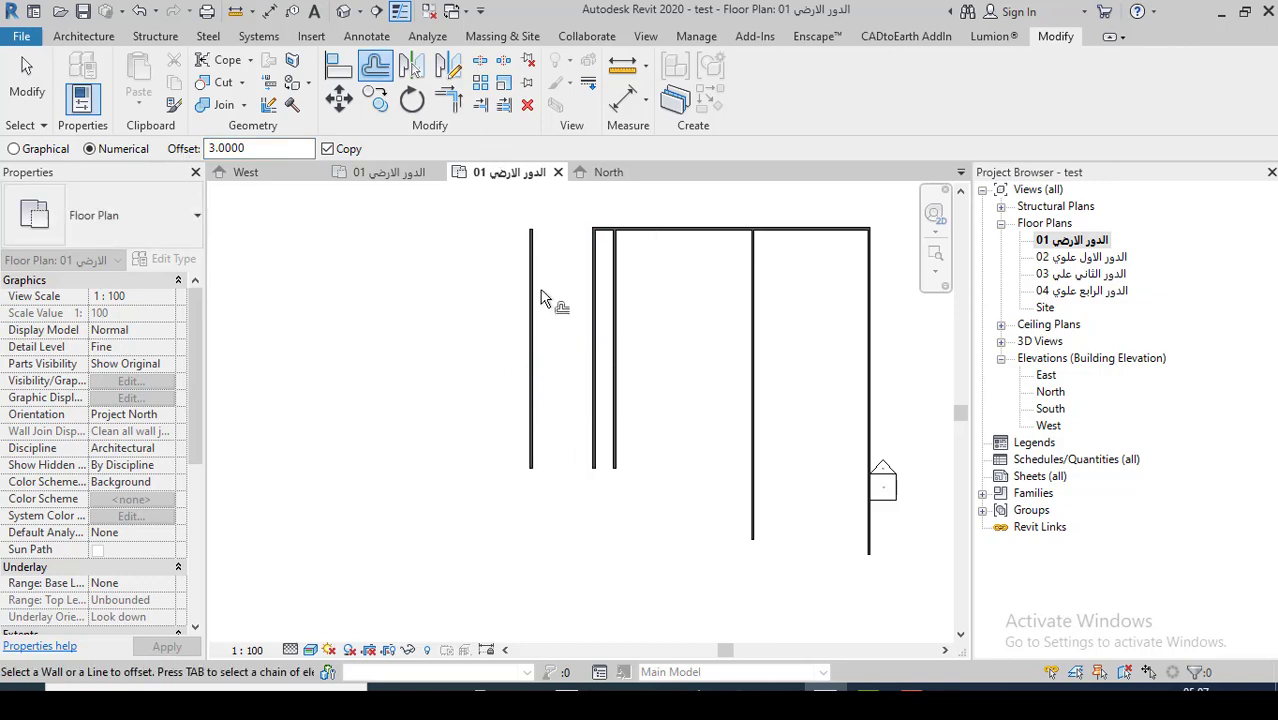
pyautogui.scroll(-2, 500, 360)
pyautogui.press('Escape')
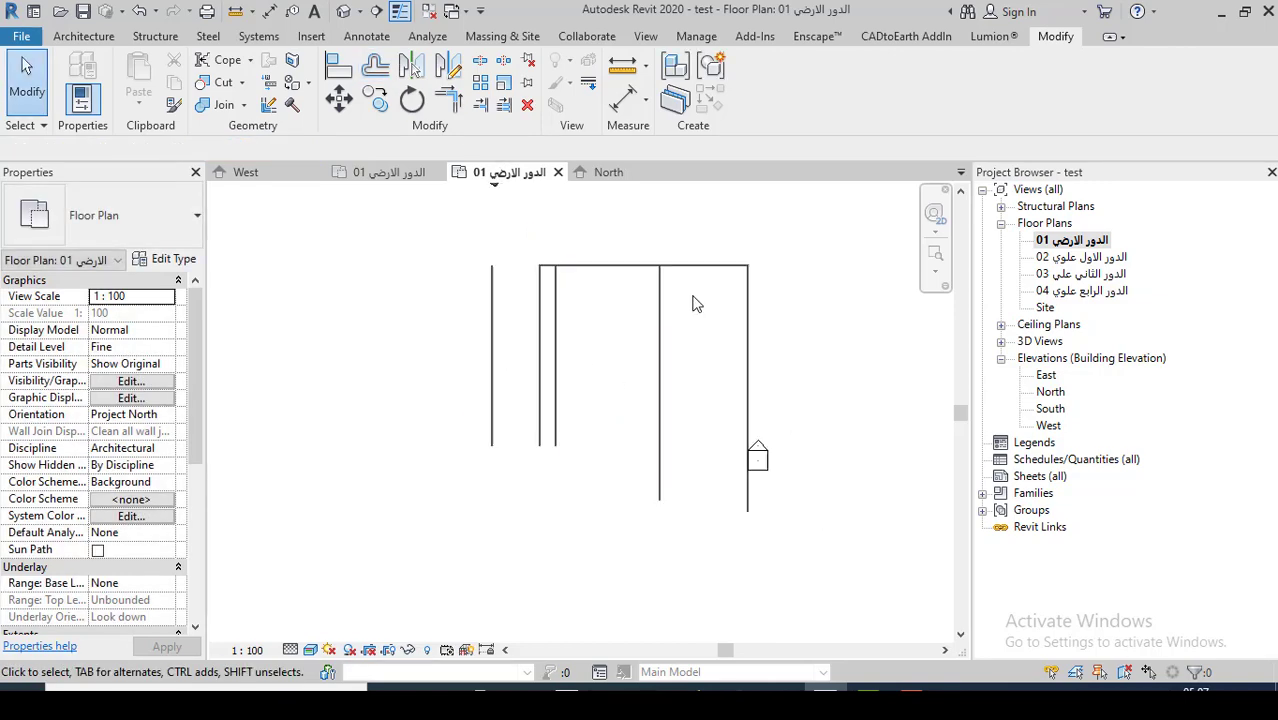
pyautogui.scroll(1, 730, 316)
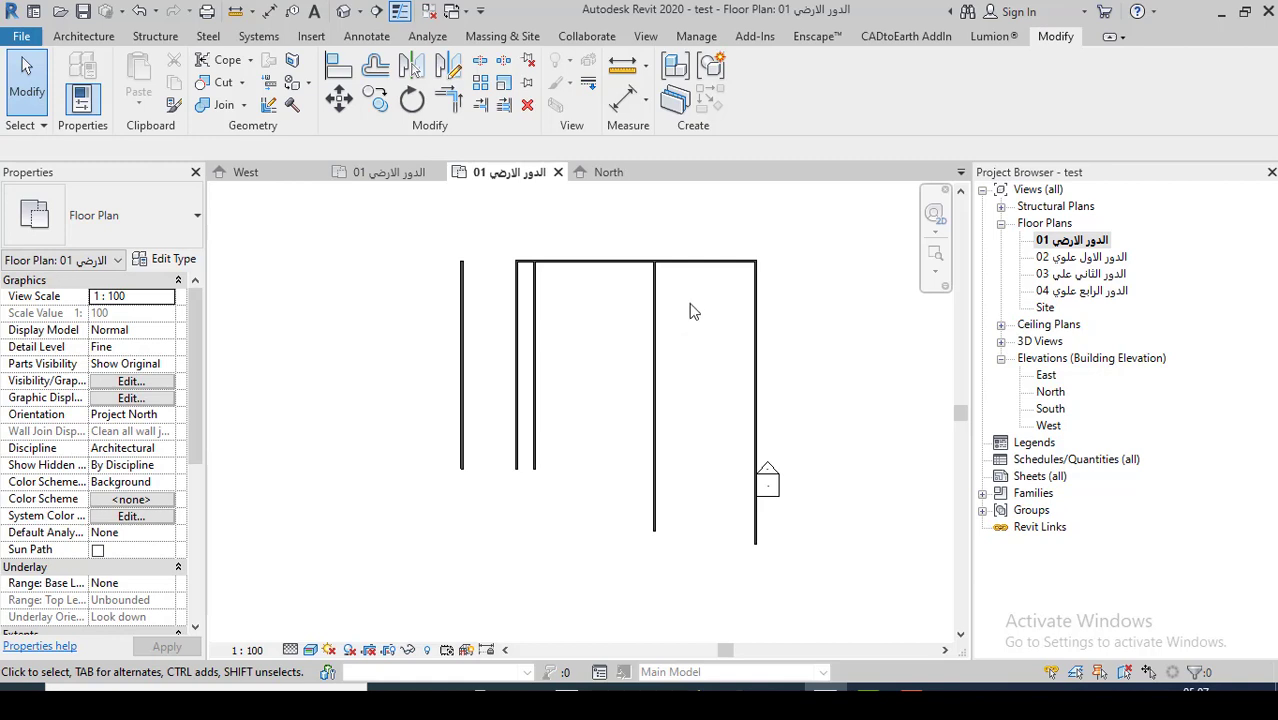
pyautogui.scroll(-3, 688, 308)
pyautogui.scroll(1, 617, 294)
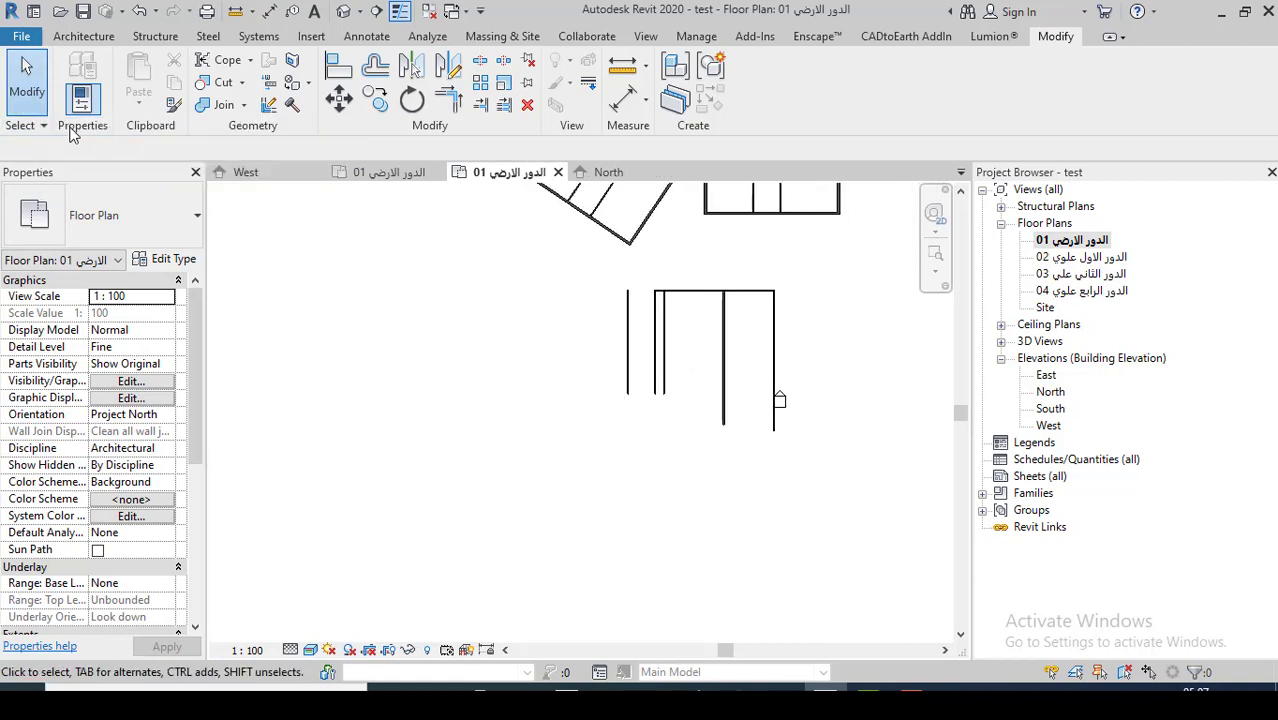
pyautogui.scroll(1, 581, 292)
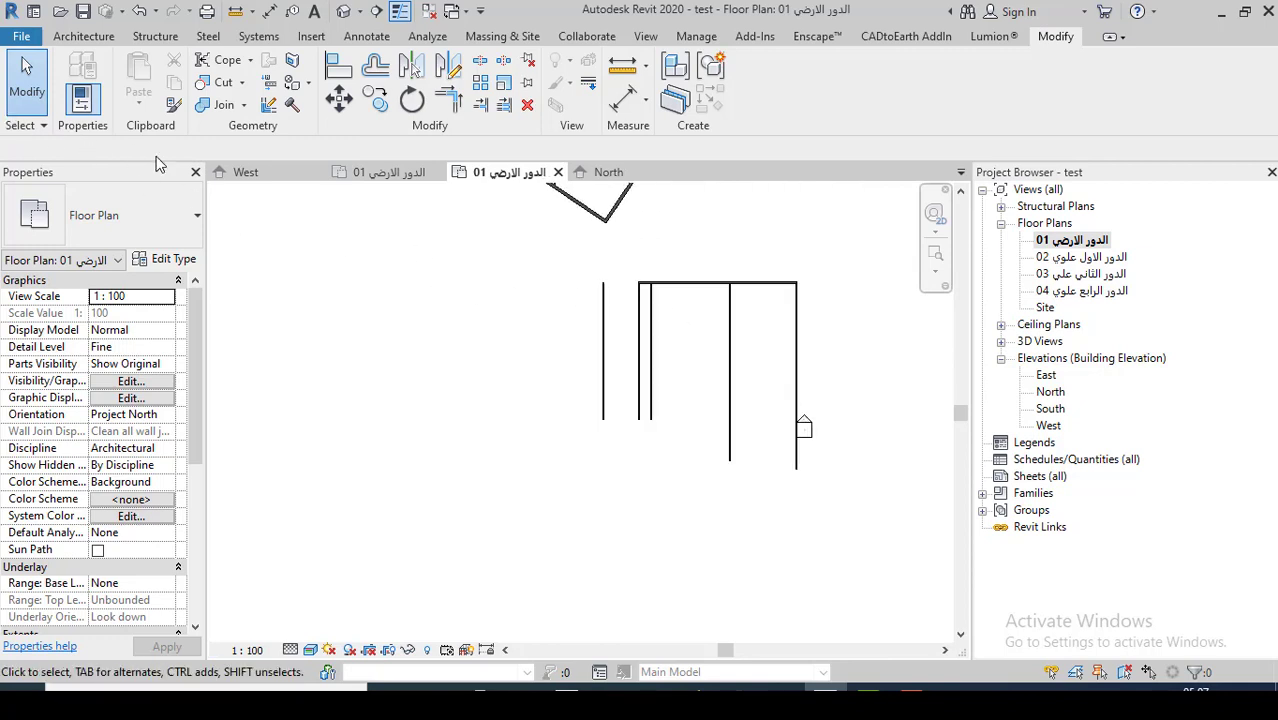
# - Draw a chained wall outline of 10 m, 12 m and 10.06 m segments
pyautogui.click(83, 36)
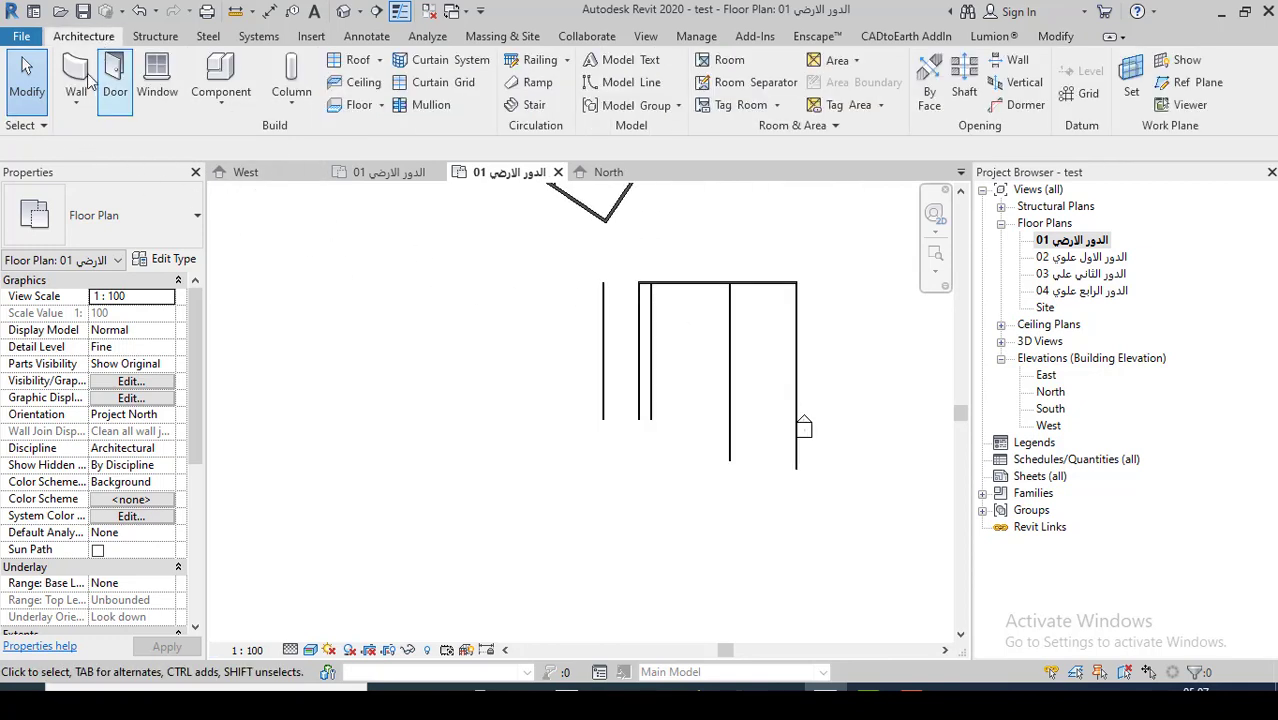
pyautogui.click(75, 95)
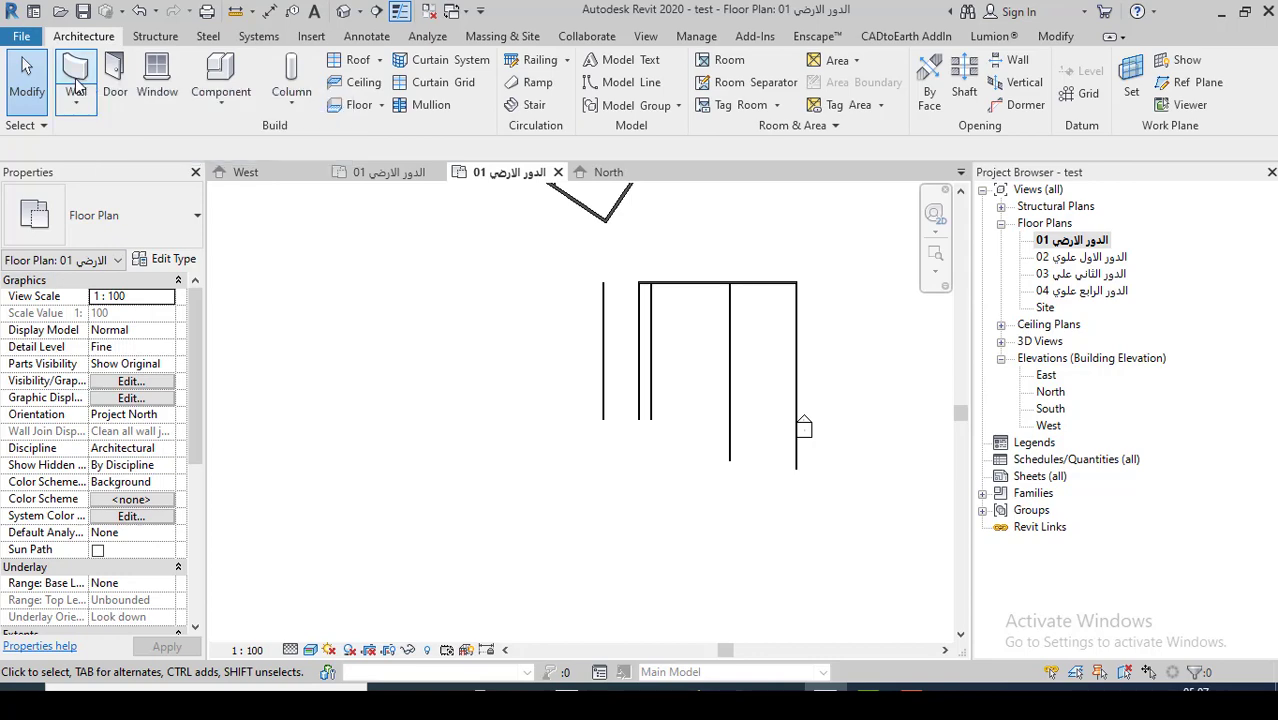
pyautogui.click(336, 348)
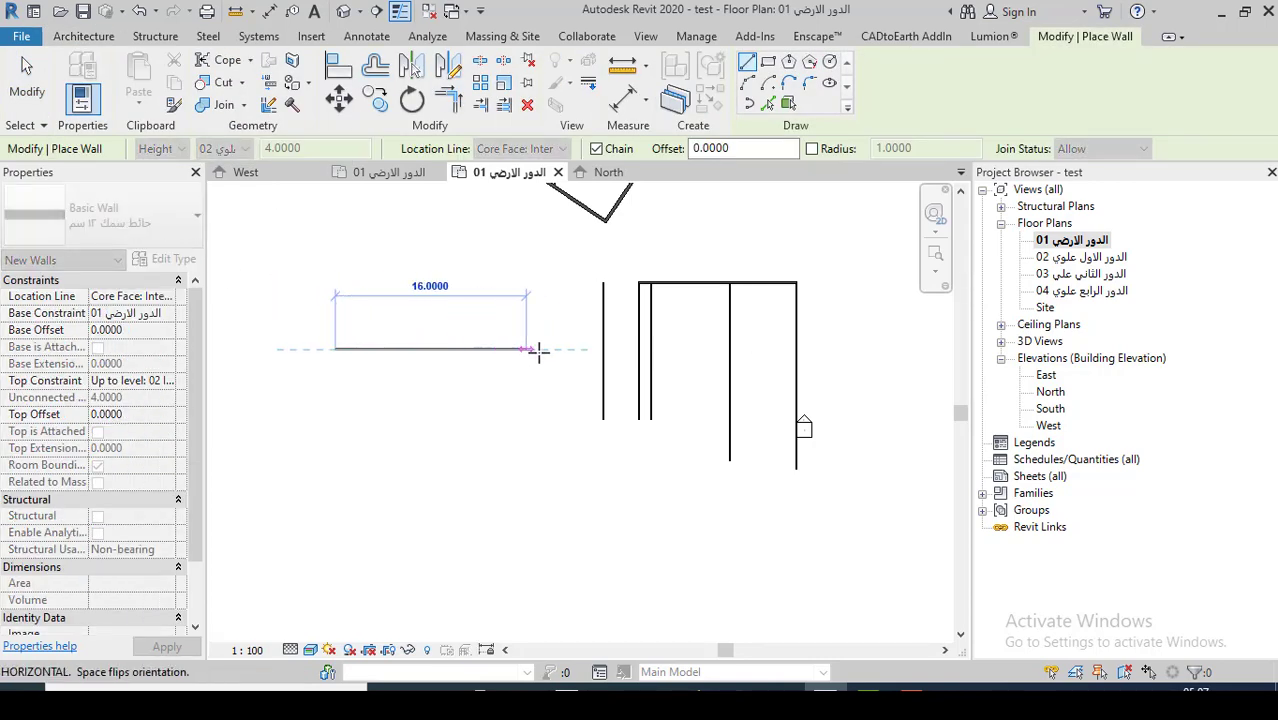
pyautogui.write('1')
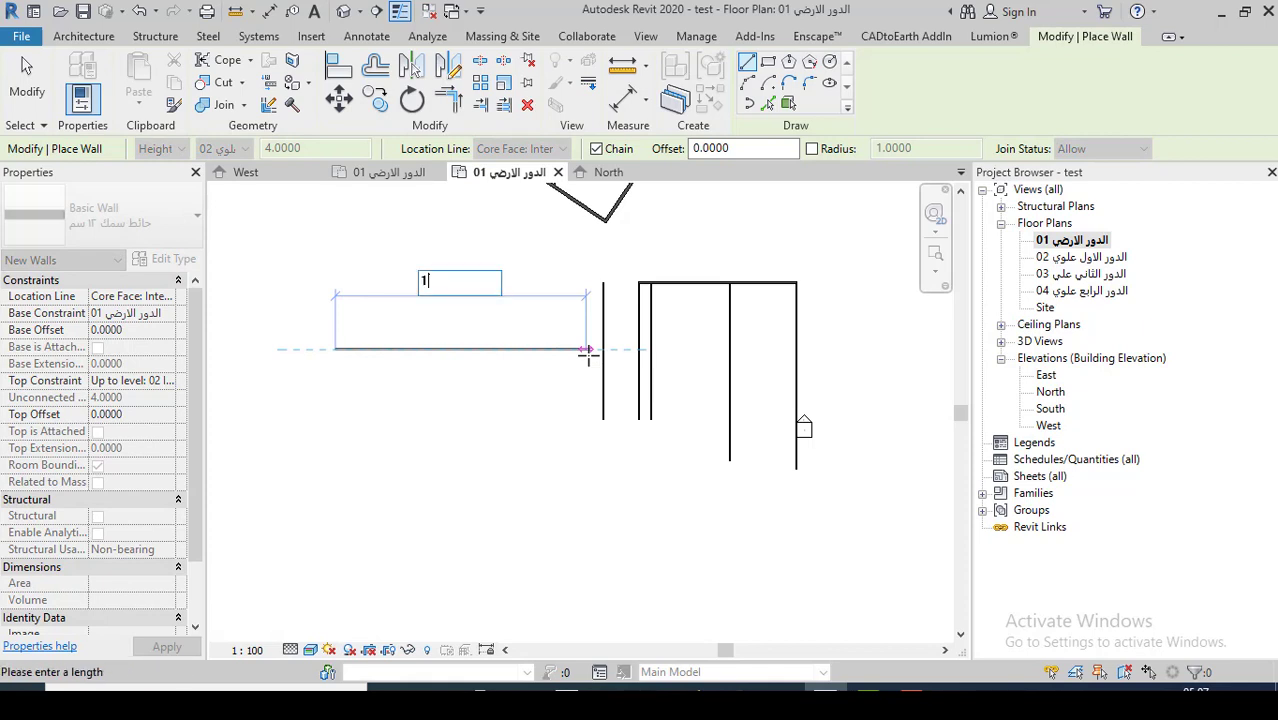
pyautogui.write('0')
pyautogui.press('Return')
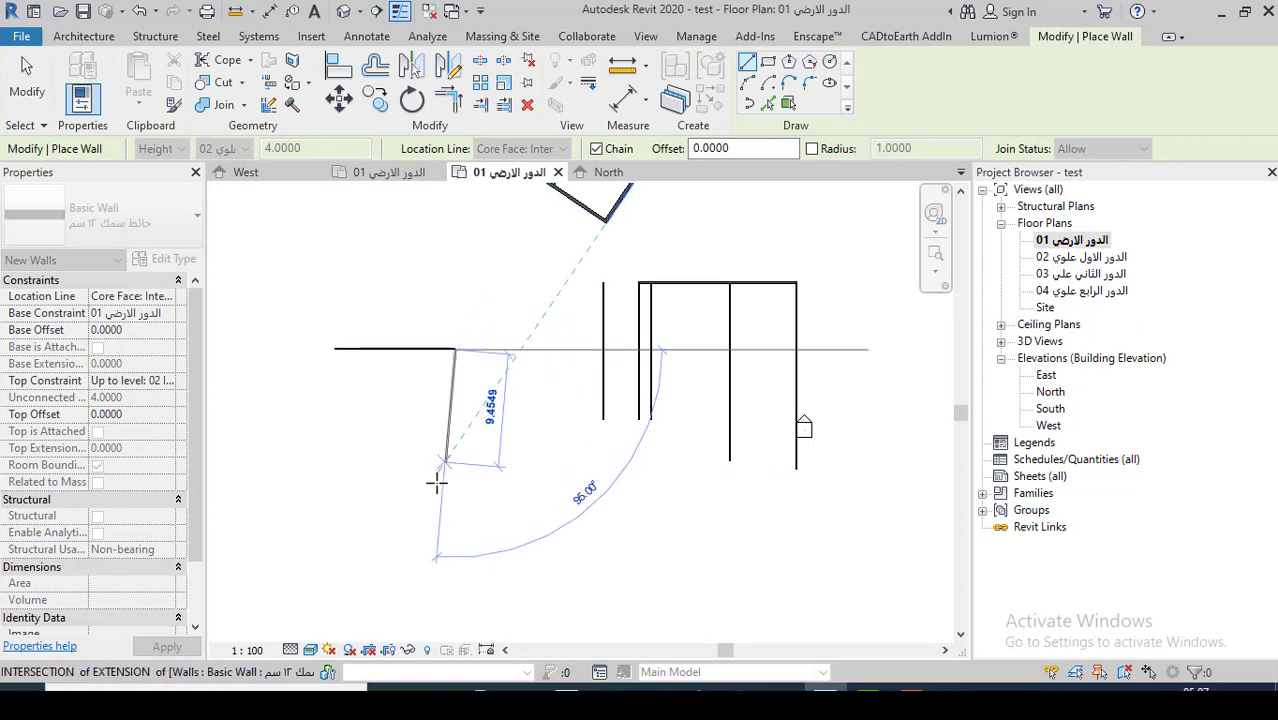
pyautogui.scroll(2, 425, 365)
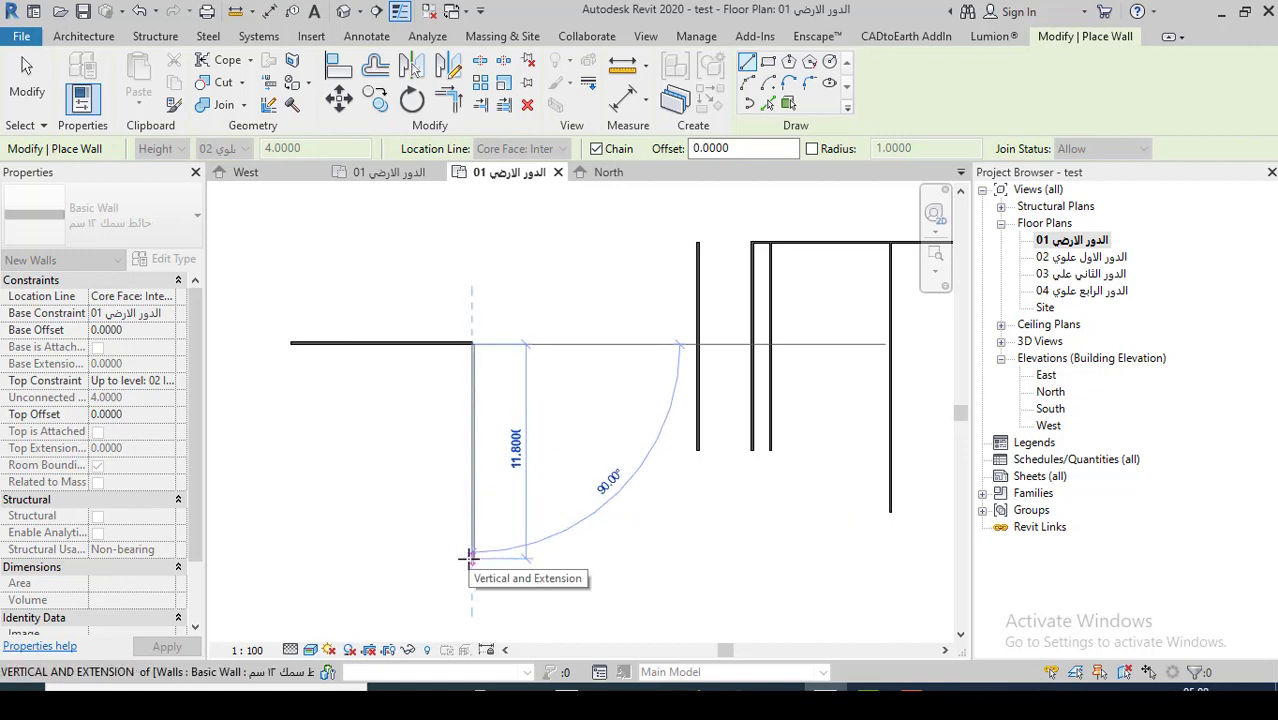
pyautogui.write('12')
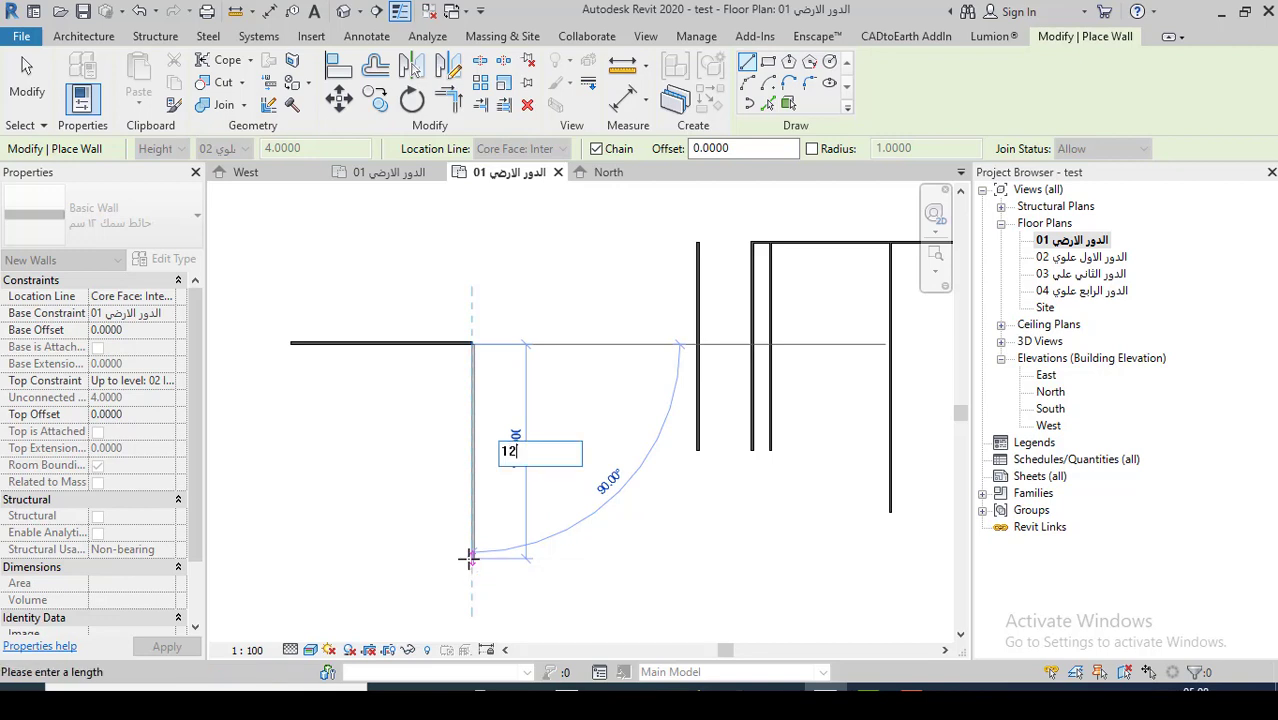
pyautogui.press('Return')
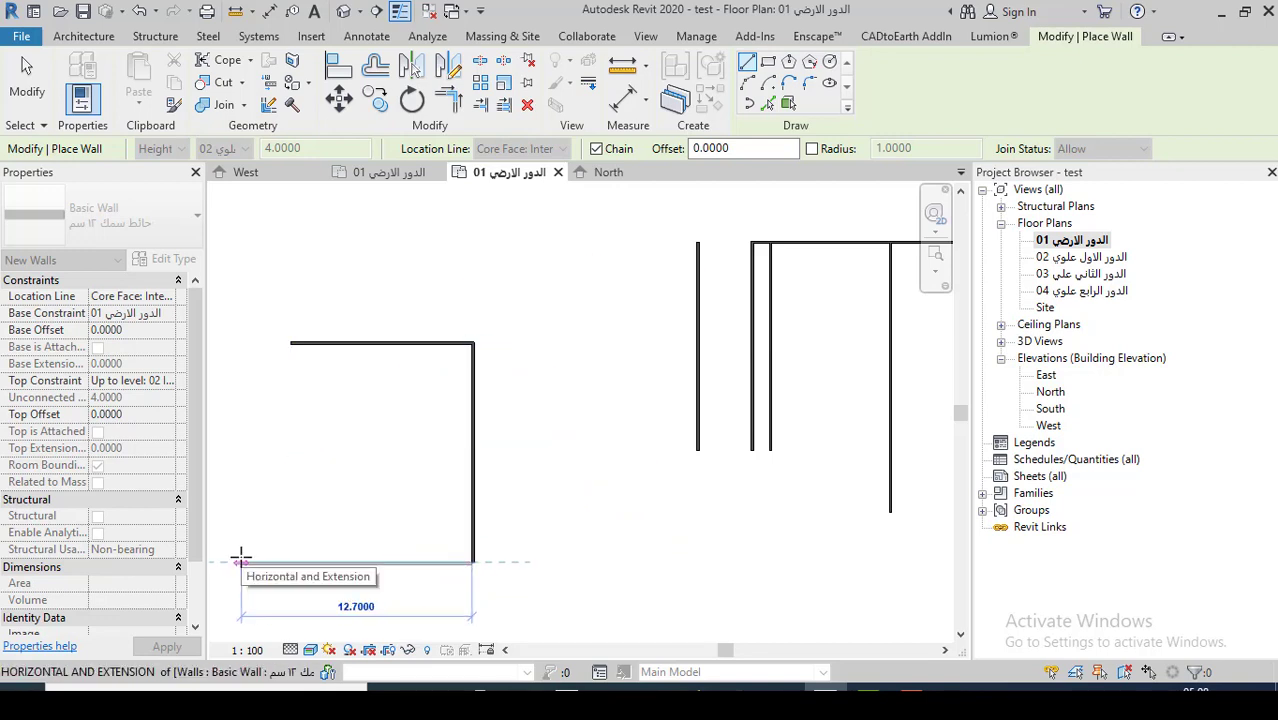
pyautogui.write('10.06')
pyautogui.press('Return')
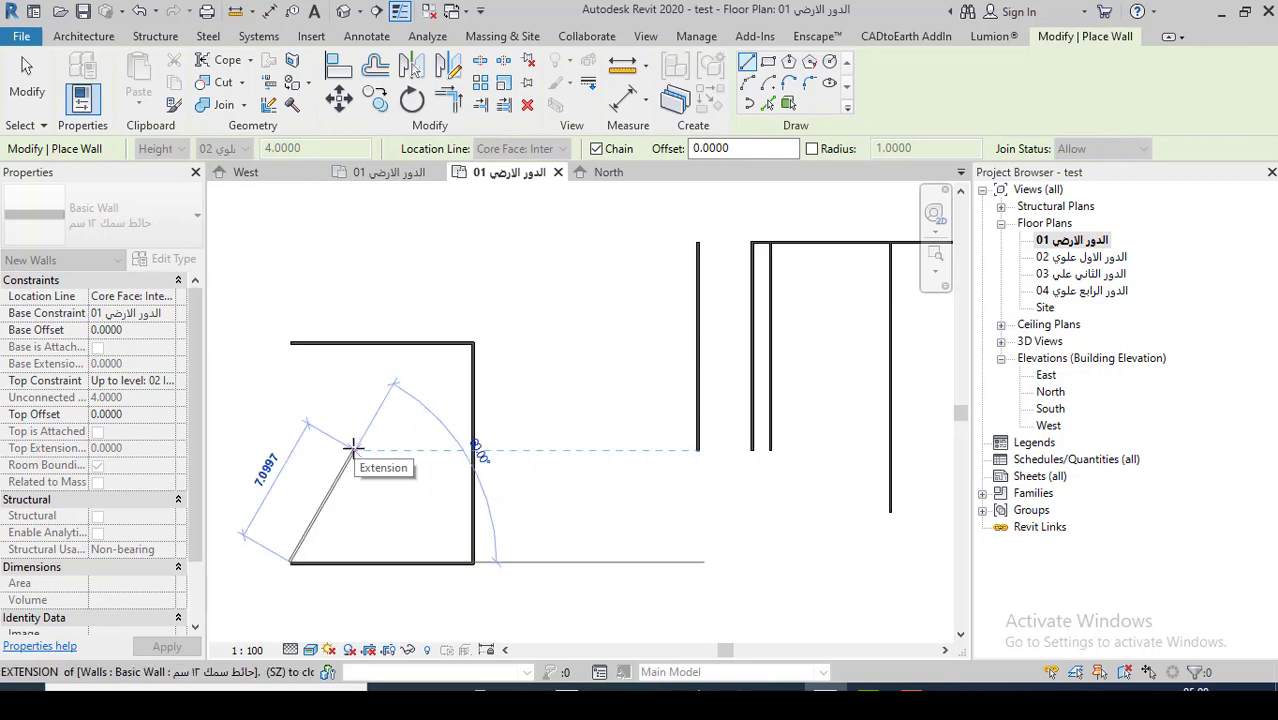
pyautogui.press('Escape')
pyautogui.press('Escape')
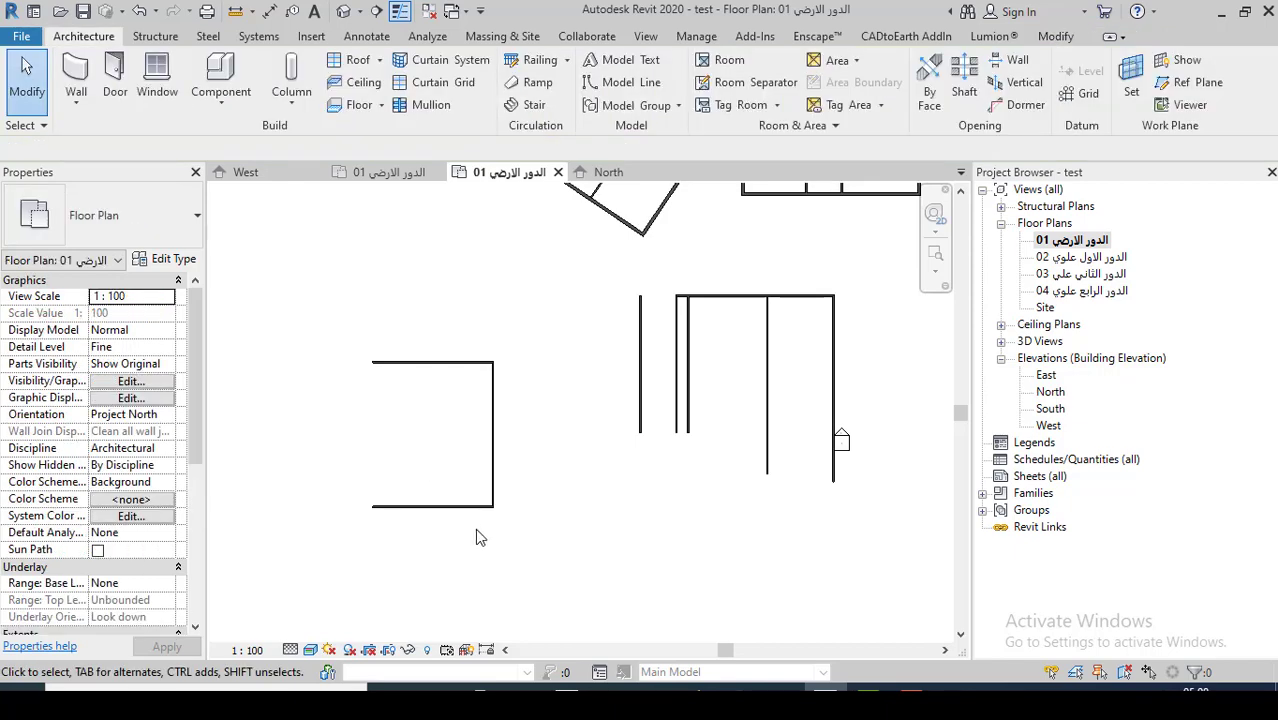
# - Change the 10.06 m bottom wall's length to 8 m
pyautogui.scroll(2, 470, 528)
pyautogui.scroll(2, 430, 515)
pyautogui.scroll(2, 400, 506)
pyautogui.click(400, 497)
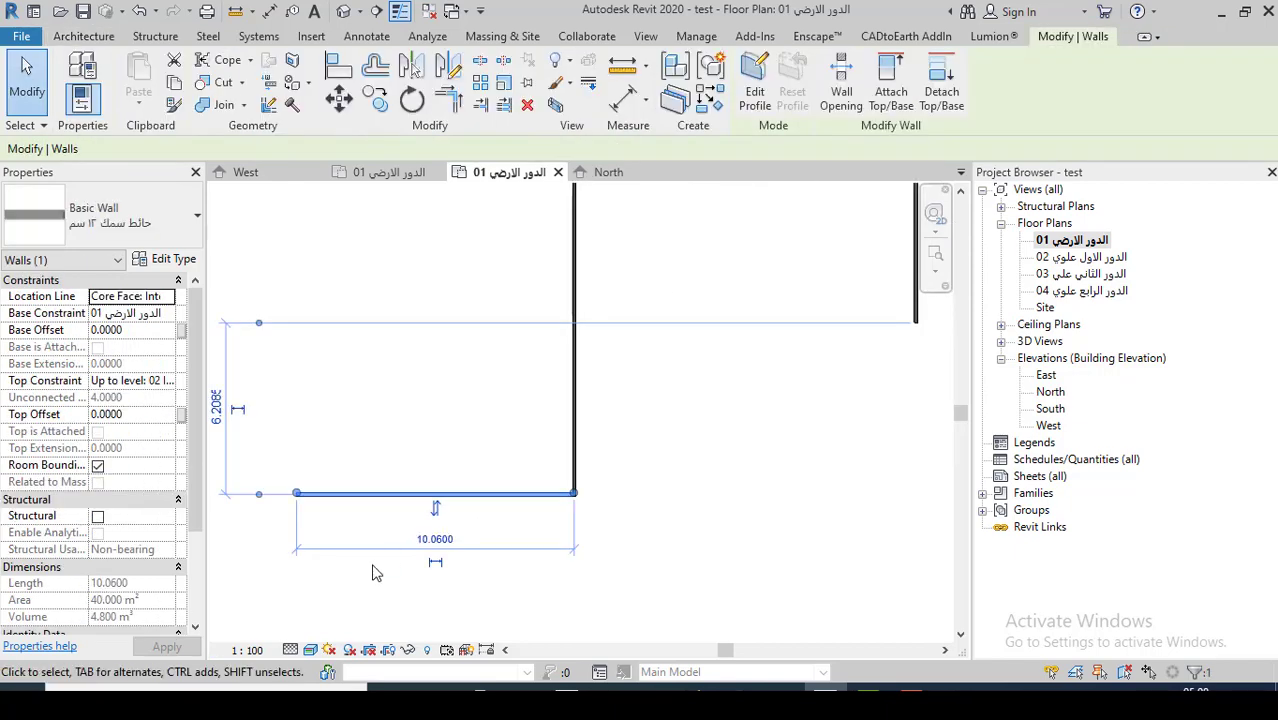
pyautogui.scroll(1, 690, 491)
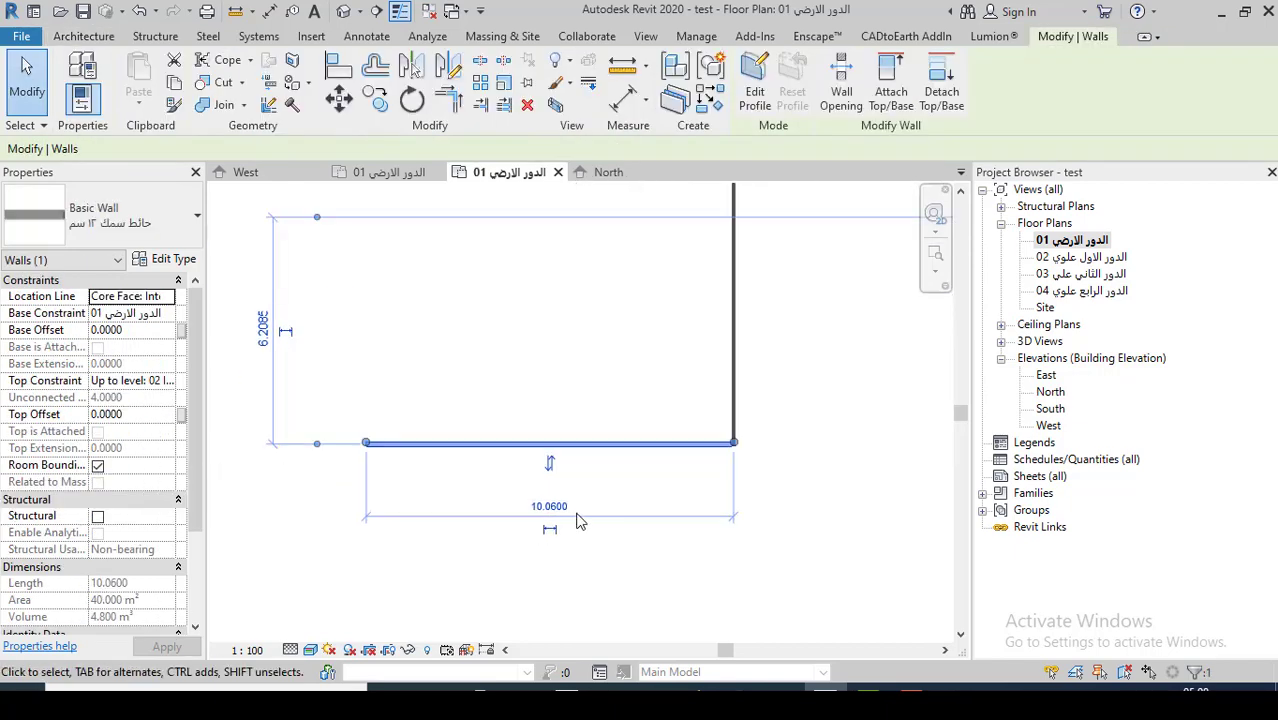
pyautogui.scroll(1, 662, 500)
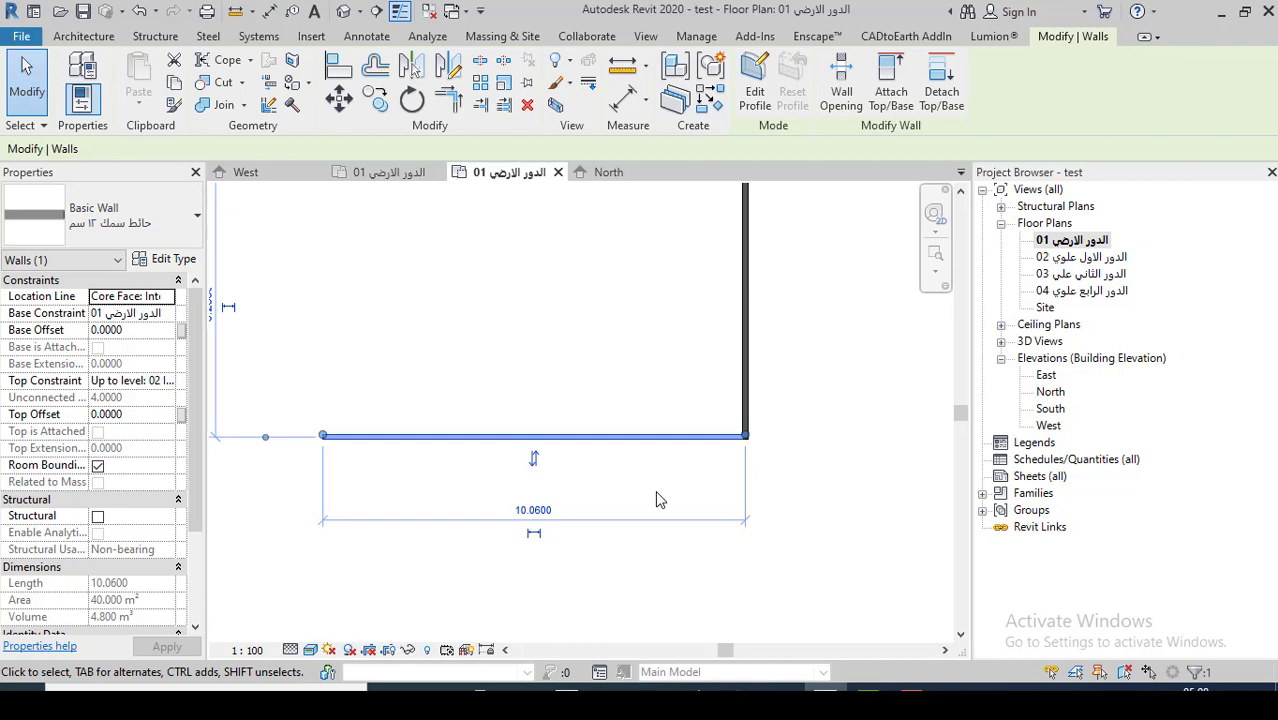
pyautogui.scroll(1, 658, 500)
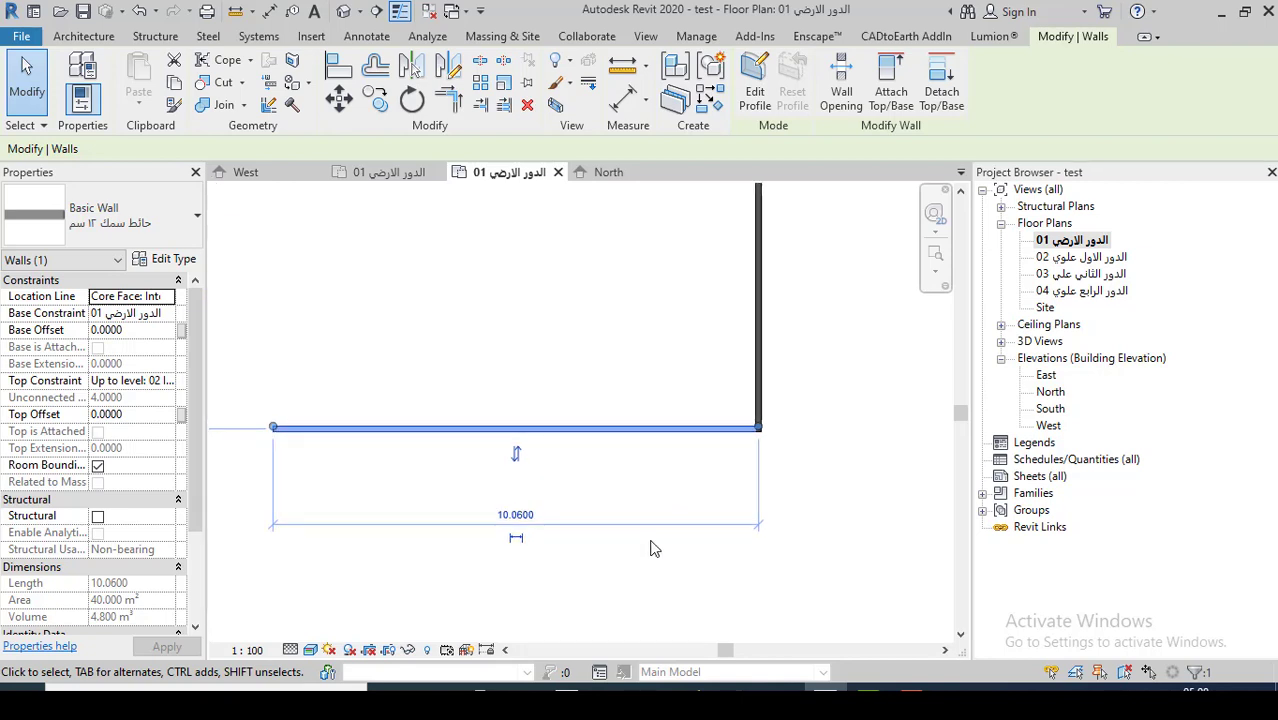
pyautogui.scroll(1, 522, 530)
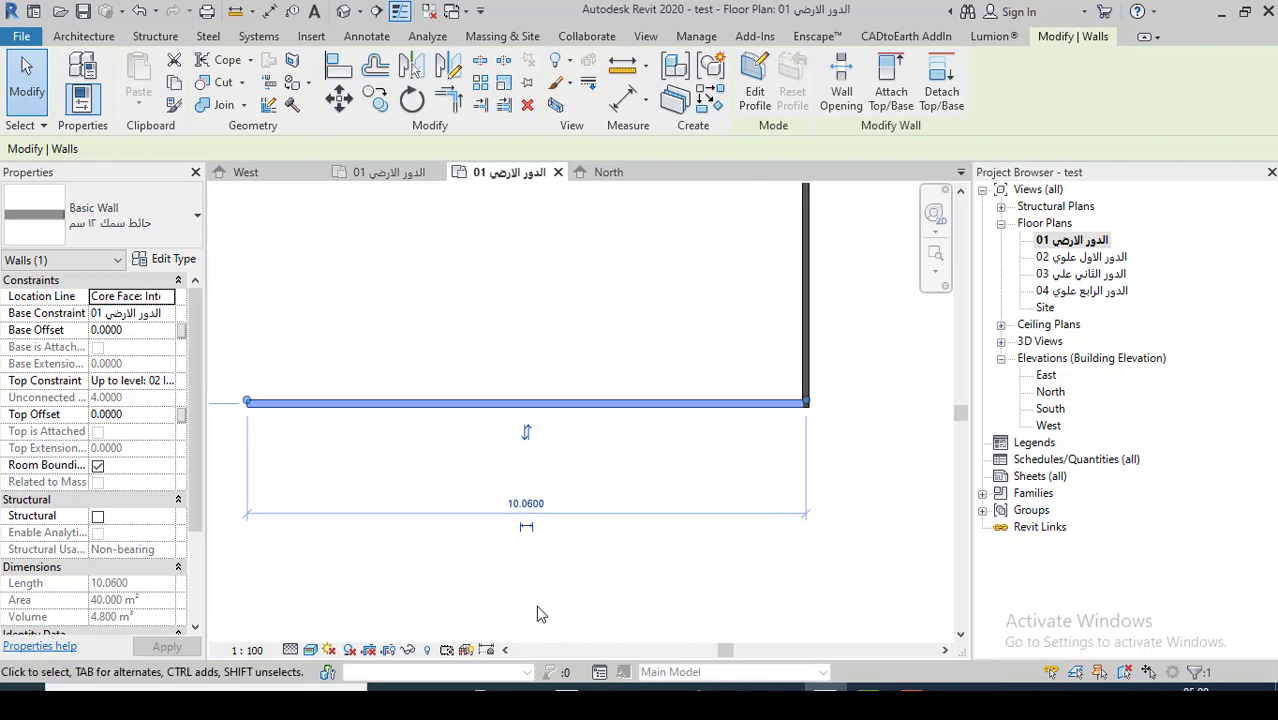
pyautogui.scroll(2, 518, 493)
pyautogui.click(531, 476)
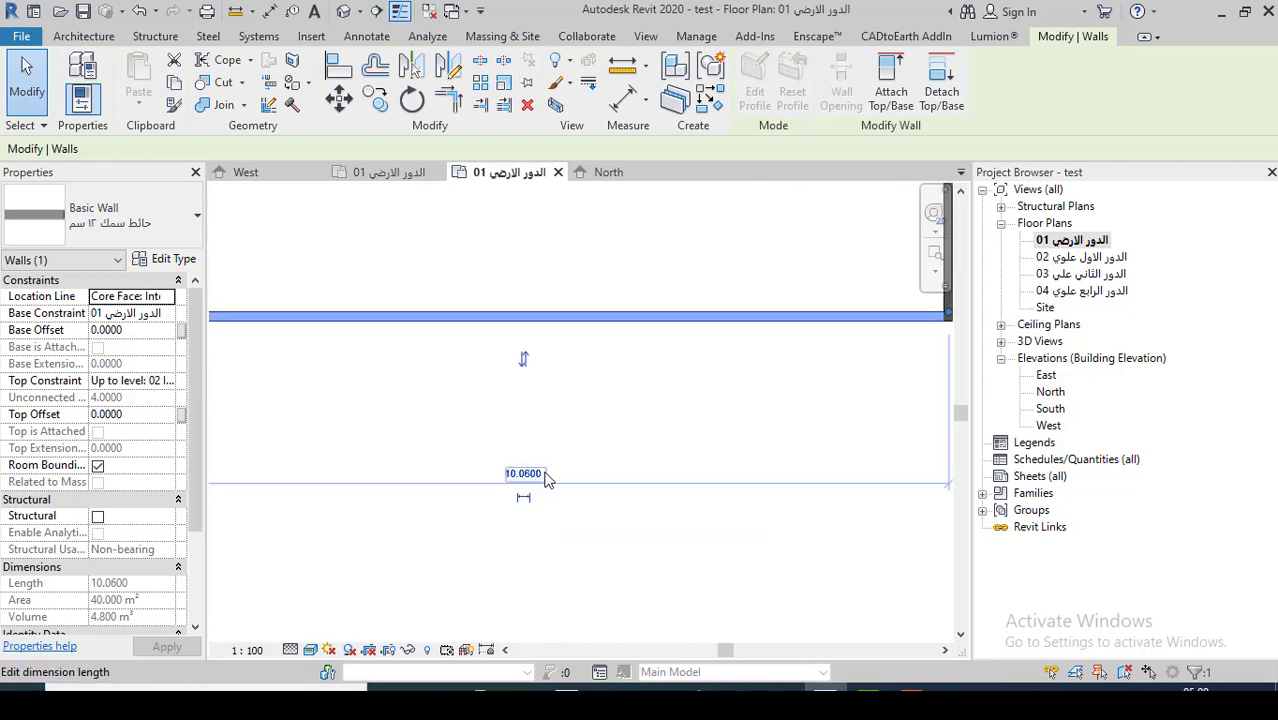
pyautogui.click(518, 472)
pyautogui.click(518, 472)
pyautogui.write('8')
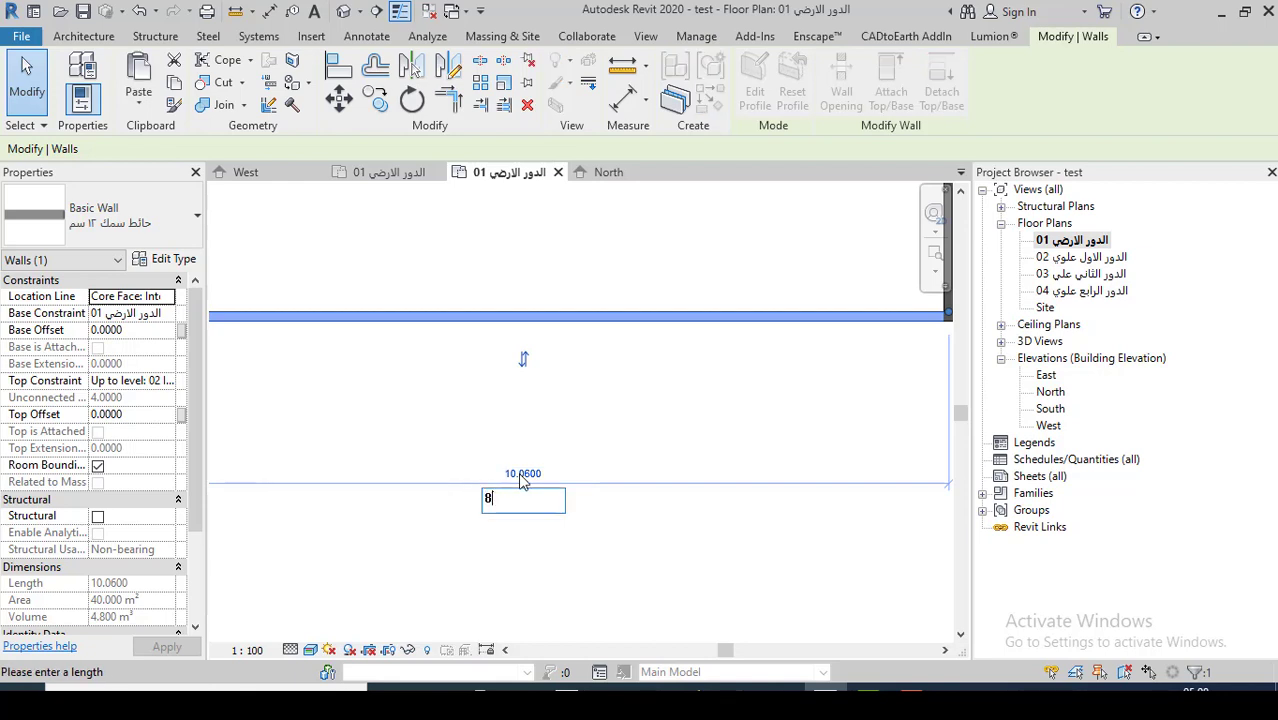
pyautogui.press('Return')
# - Reduce the bottom wall's length further to 6 m and deselect it
pyautogui.scroll(-2, 545, 410)
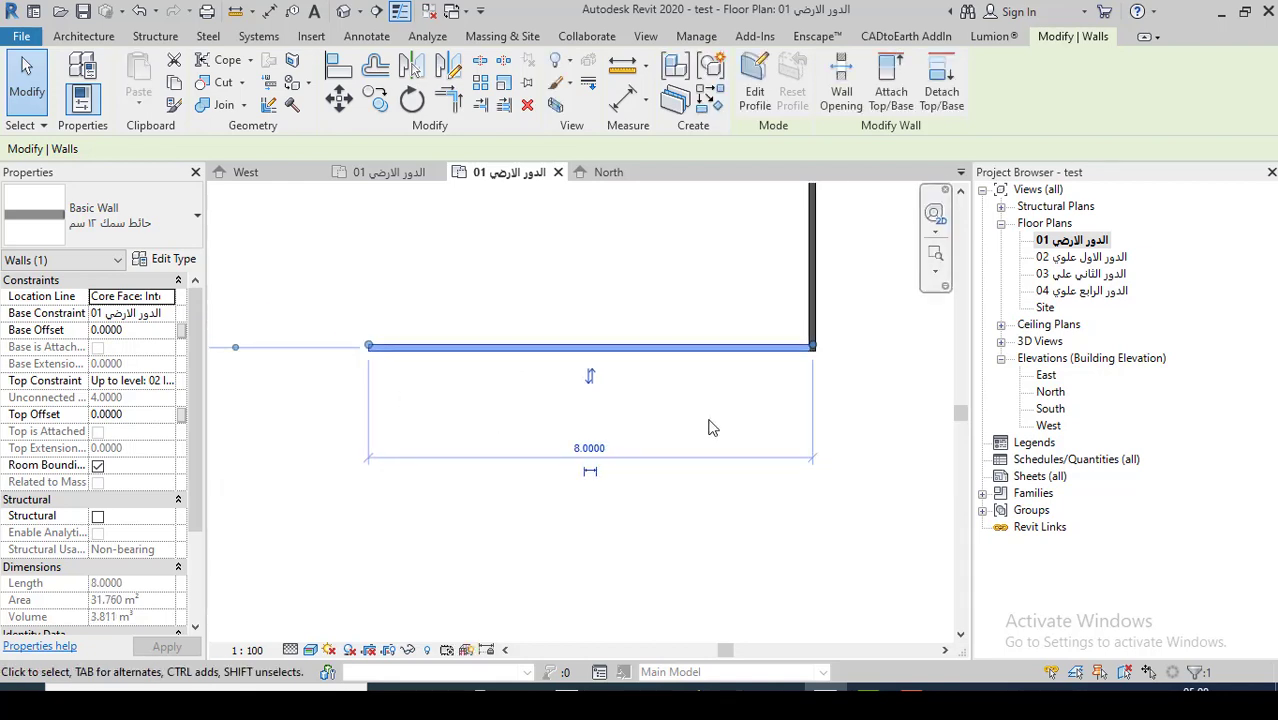
pyautogui.scroll(1, 640, 430)
pyautogui.scroll(1, 590, 450)
pyautogui.click(566, 452)
pyautogui.click(566, 452)
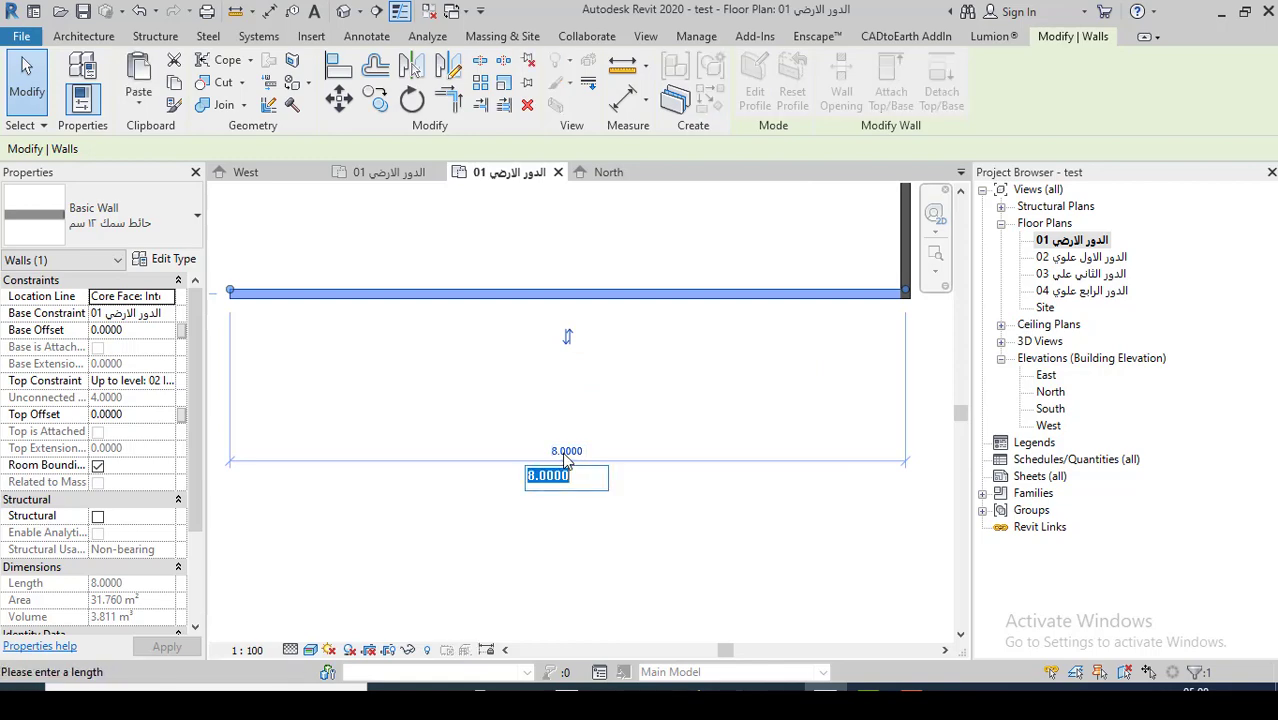
pyautogui.write('6')
pyautogui.press('Return')
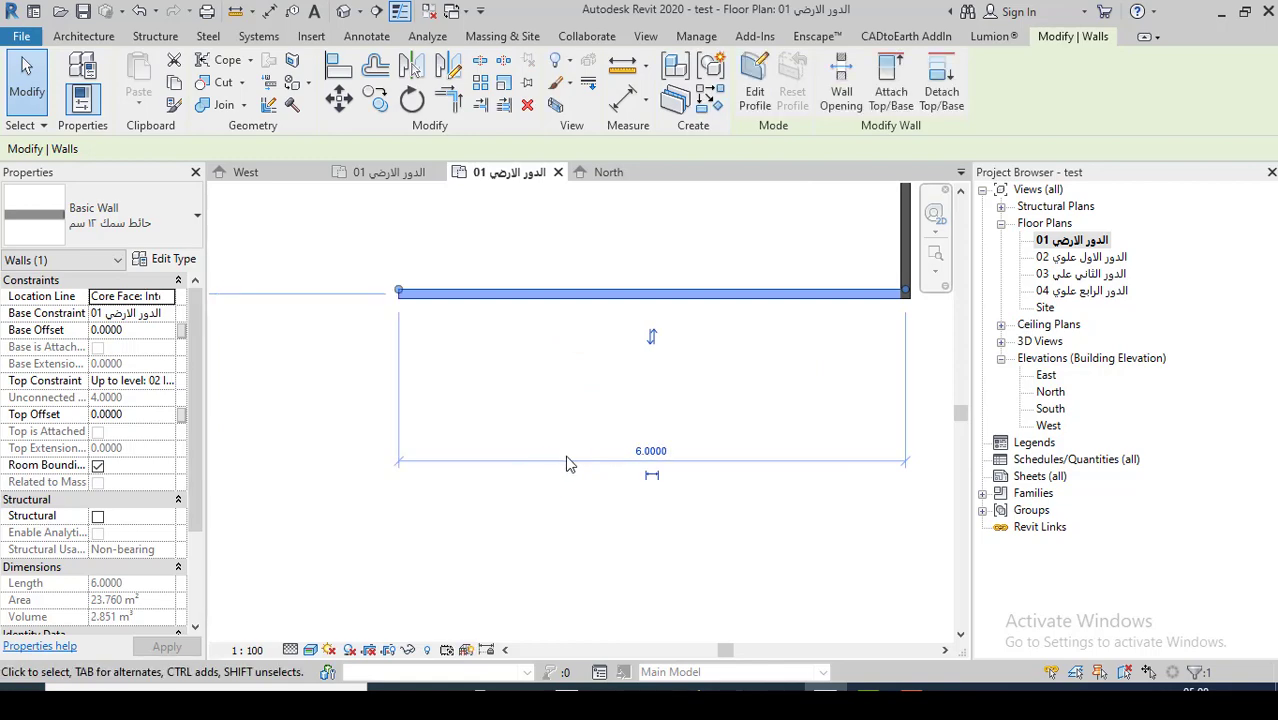
pyautogui.scroll(-2, 612, 490)
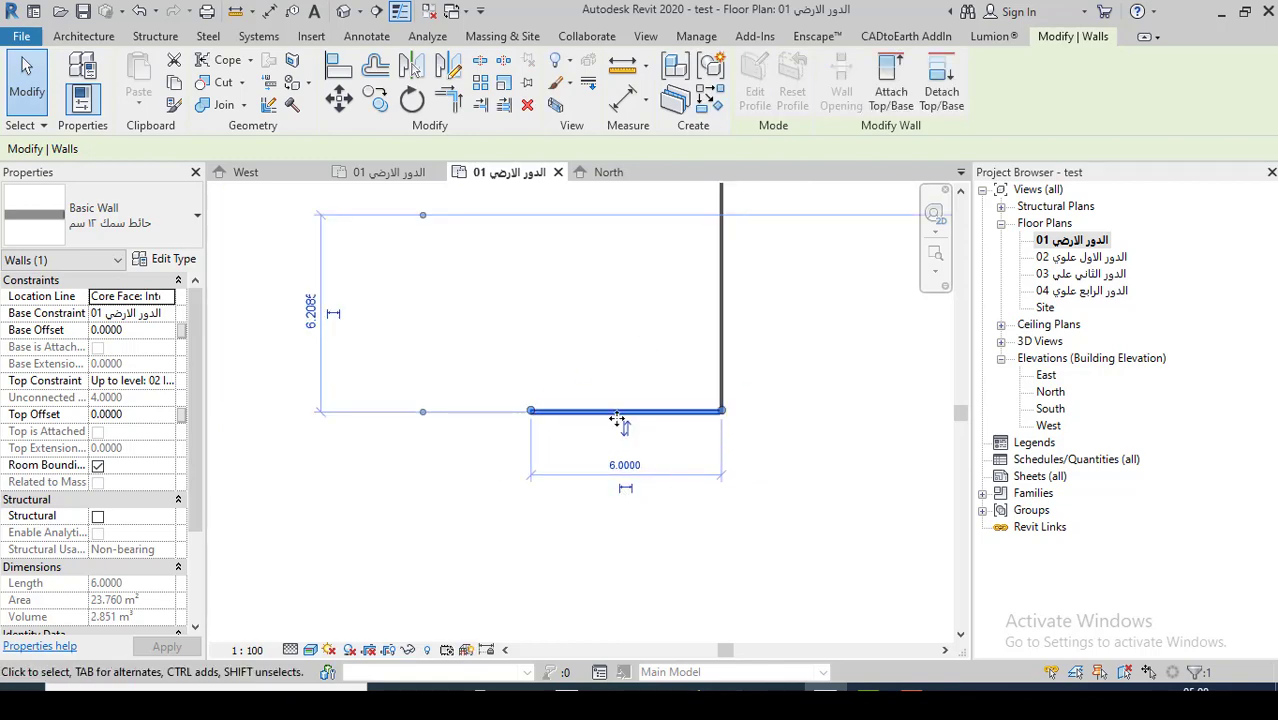
pyautogui.scroll(-1, 617, 420)
pyautogui.press('Escape')
pyautogui.scroll(-2, 661, 527)
# - Launch the Wall tool with WA for 12 cm Basic Walls and frame the plan view
pyautogui.scroll(-2, 760, 470)
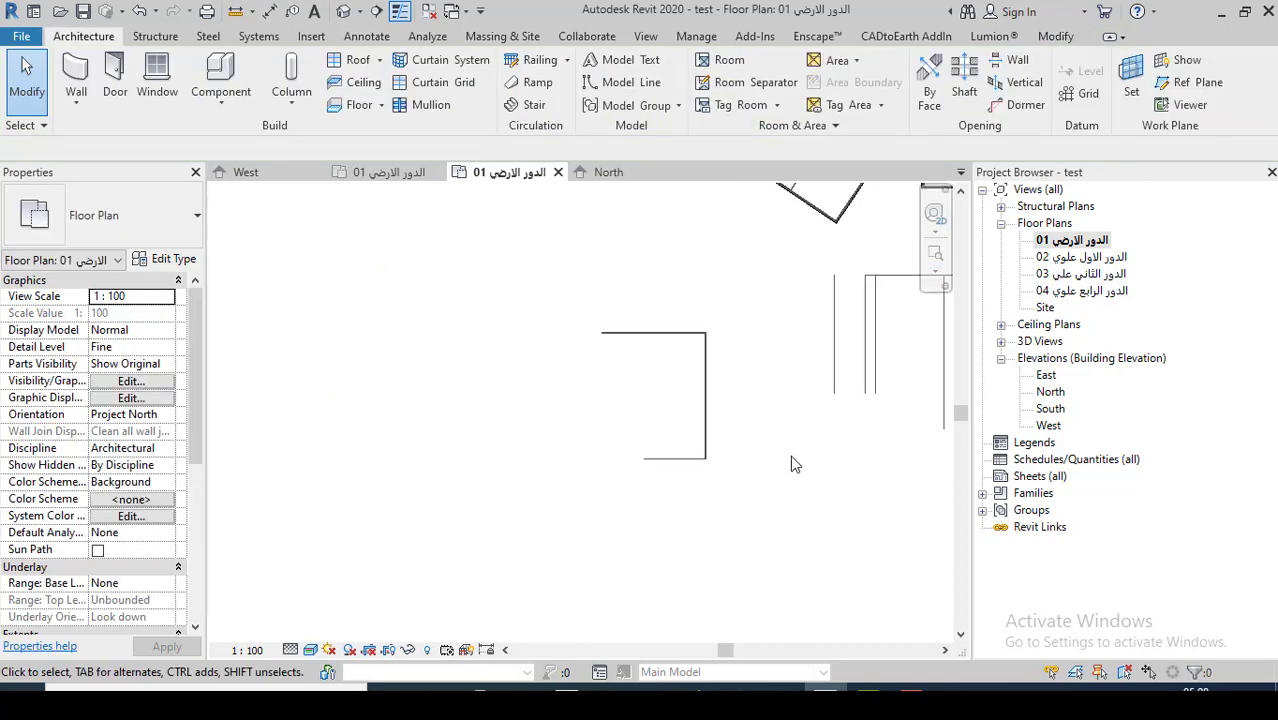
pyautogui.scroll(2, 790, 462)
pyautogui.scroll(-2, 650, 470)
pyautogui.scroll(1, 670, 462)
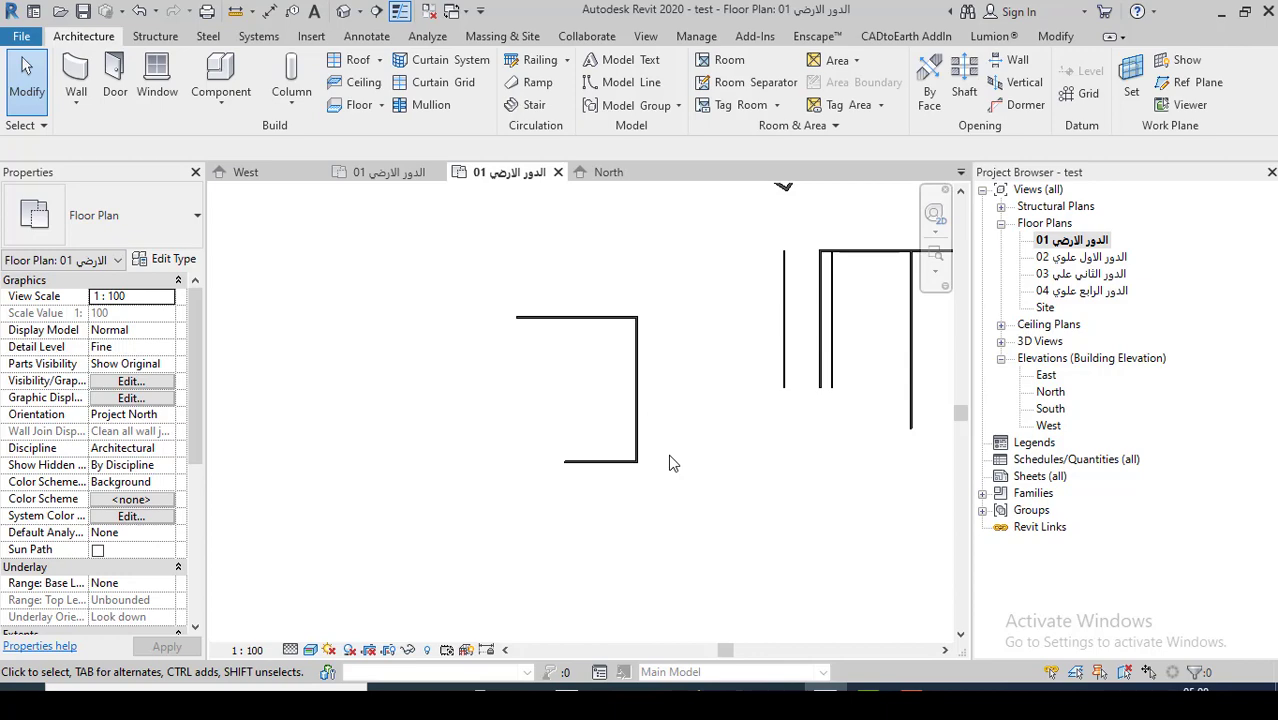
pyautogui.press('w')
pyautogui.press('a')
pyautogui.scroll(-2, 610, 452)
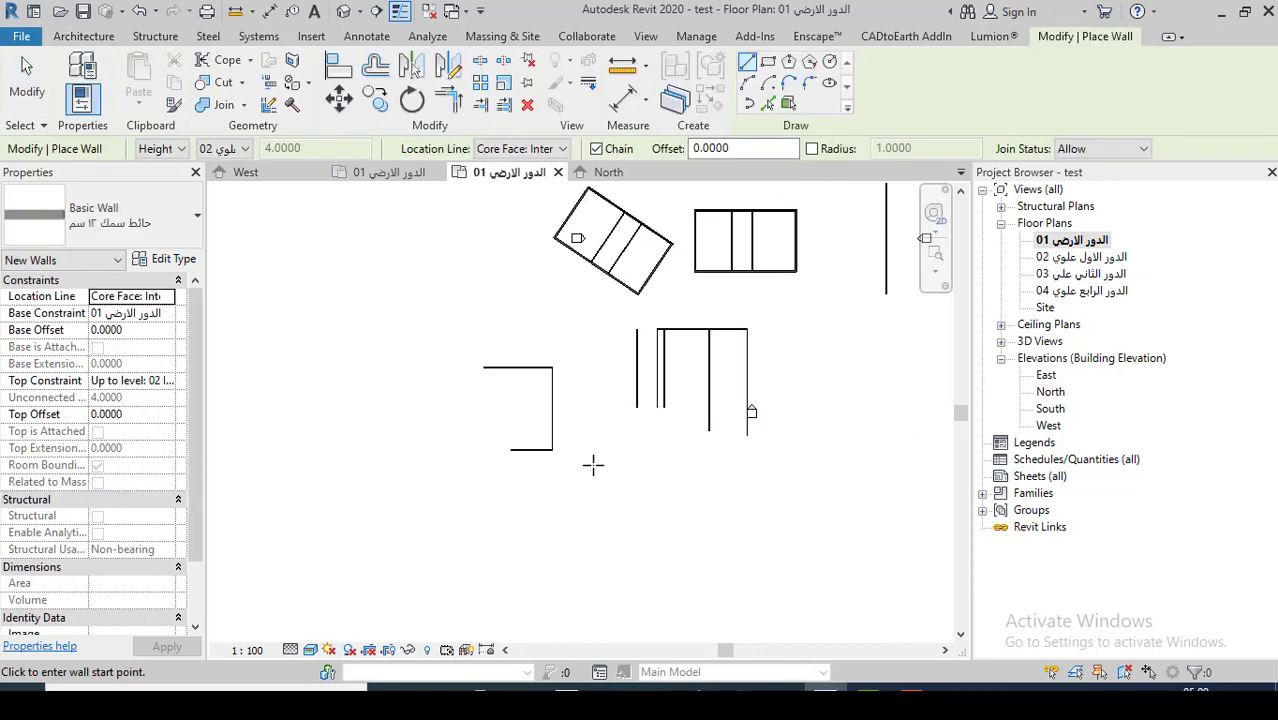
pyautogui.scroll(-1, 620, 450)
pyautogui.scroll(1, 670, 430)
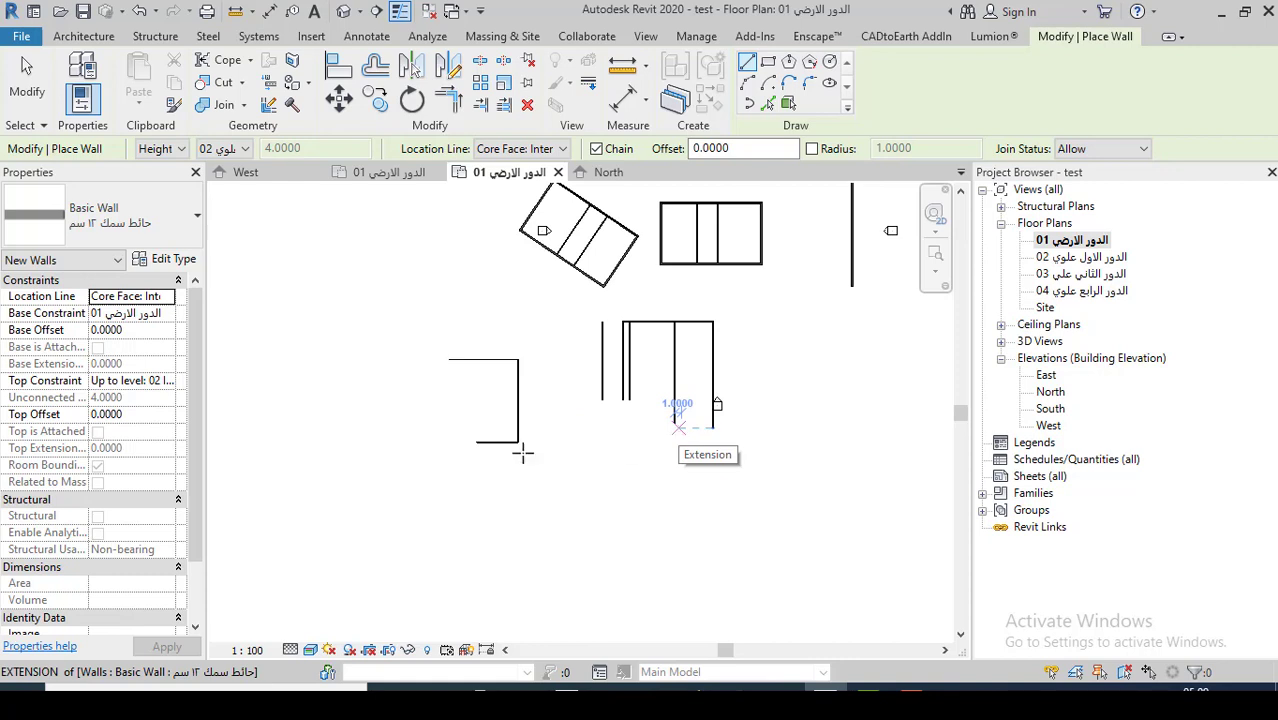
pyautogui.scroll(2, 400, 366)
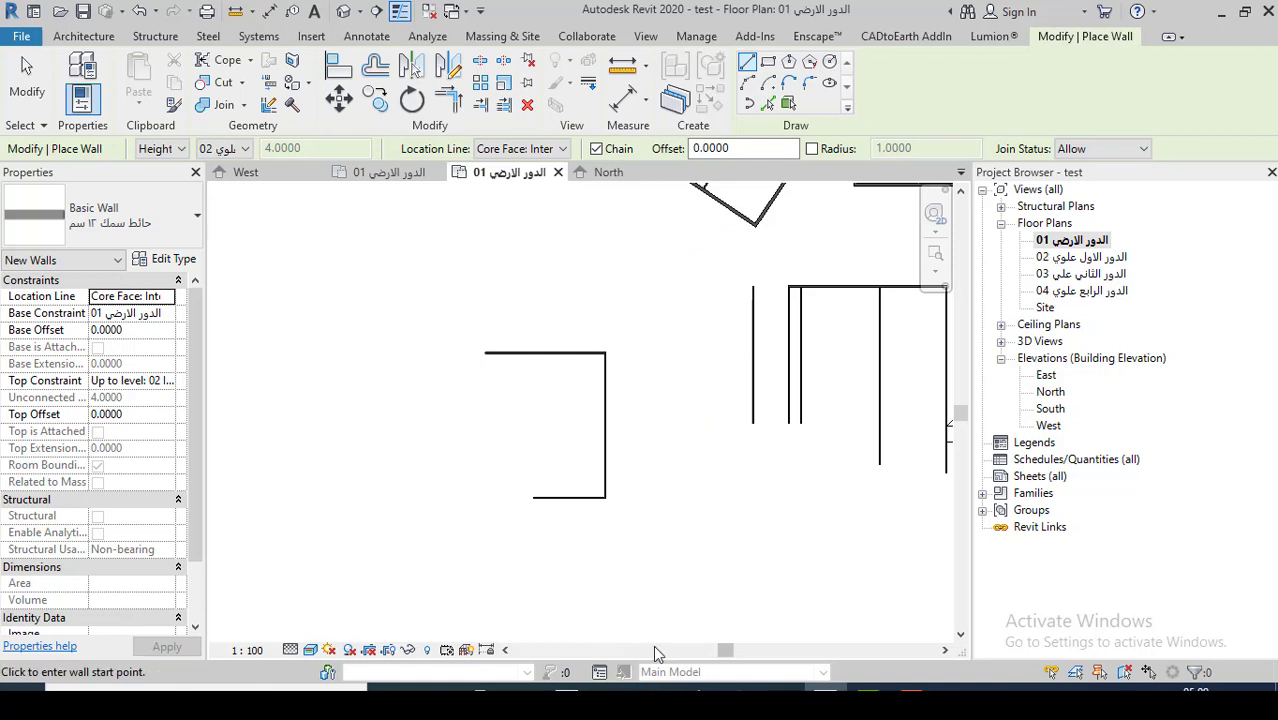
pyautogui.scroll(-2, 541, 532)
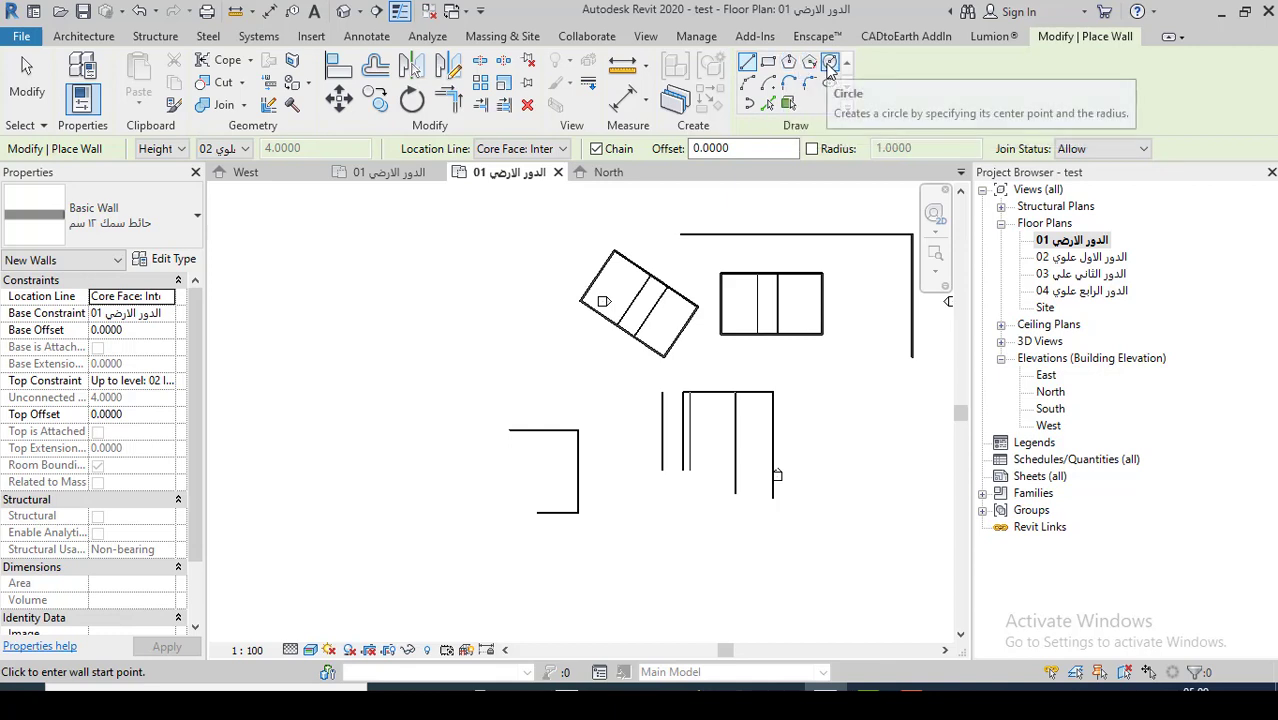
# - Draw a circular 12 cm wall of radius 5 to the left of the existing walls
pyautogui.click(829, 63)
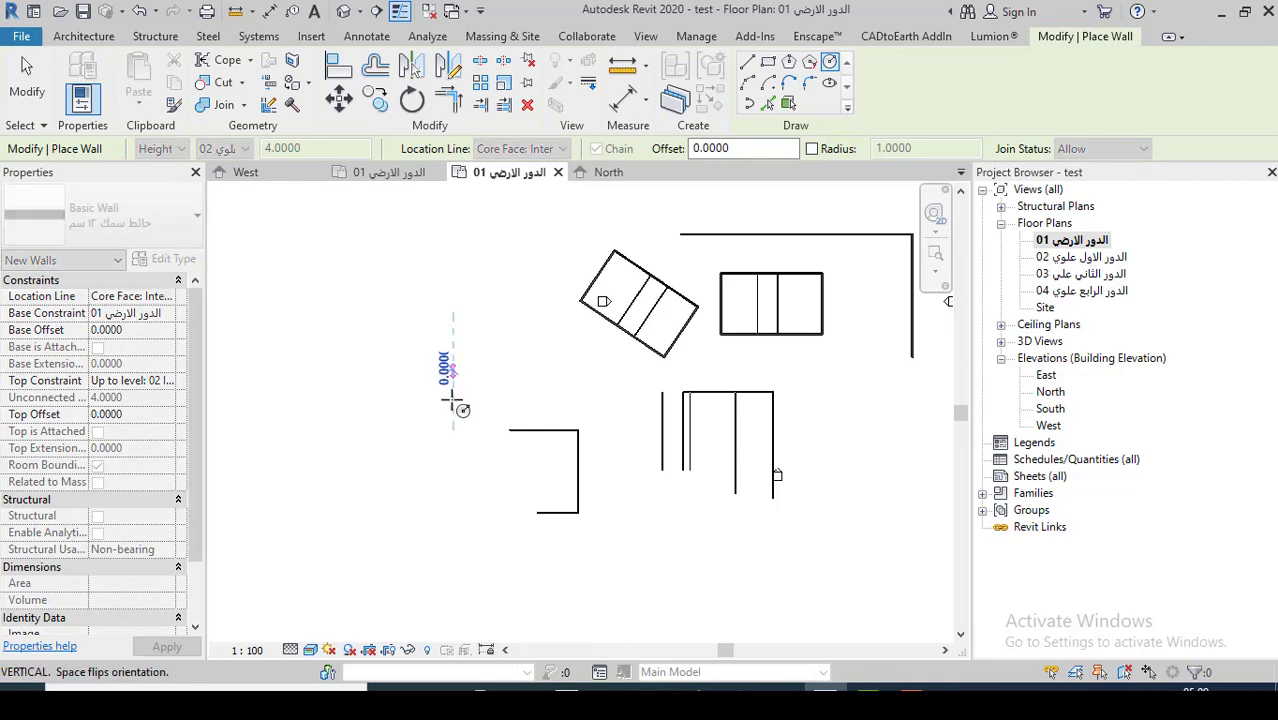
pyautogui.click(454, 370)
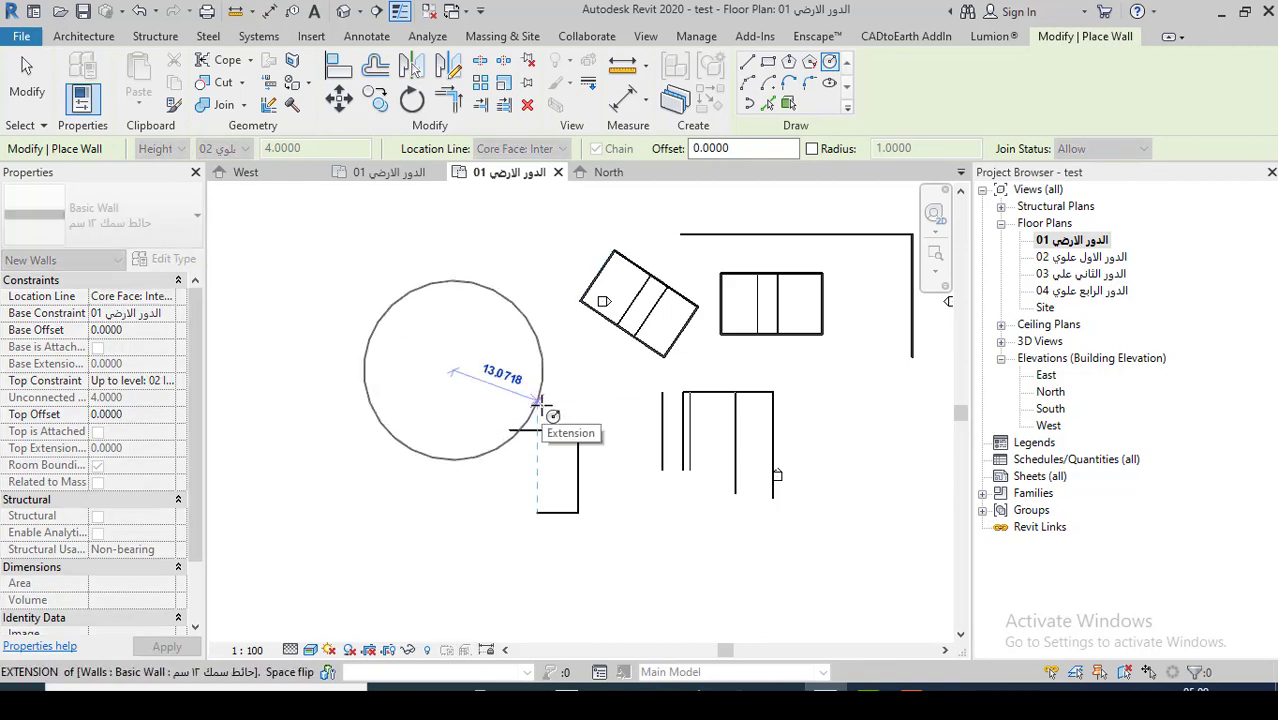
pyautogui.write('5')
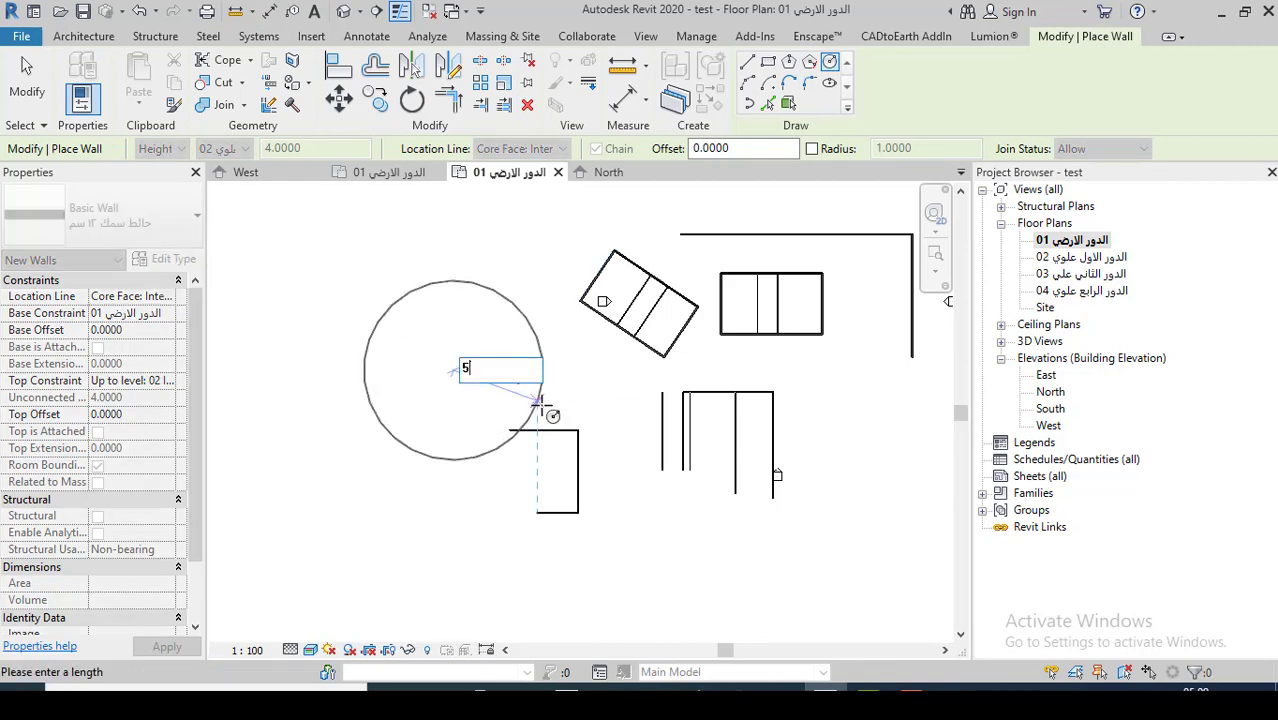
pyautogui.press('Return')
pyautogui.scroll(3, 562, 393)
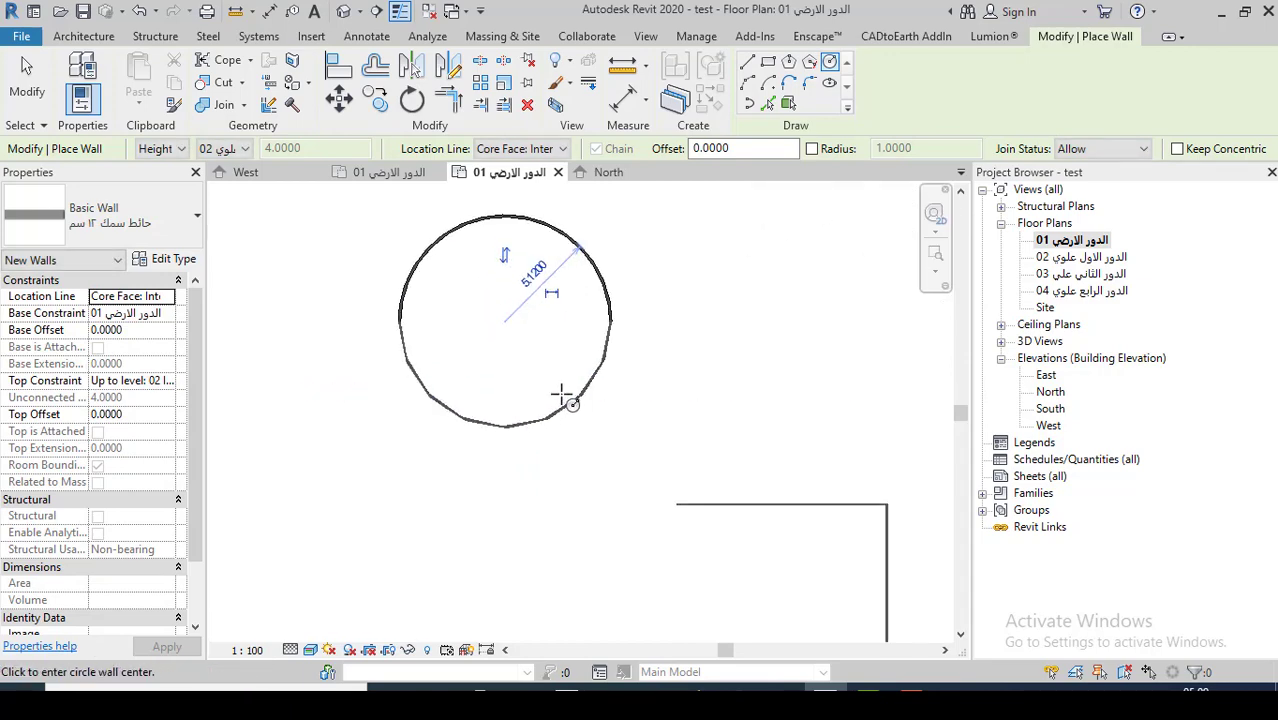
pyautogui.scroll(3, 608, 357)
pyautogui.scroll(-3, 685, 437)
pyautogui.scroll(5, 652, 318)
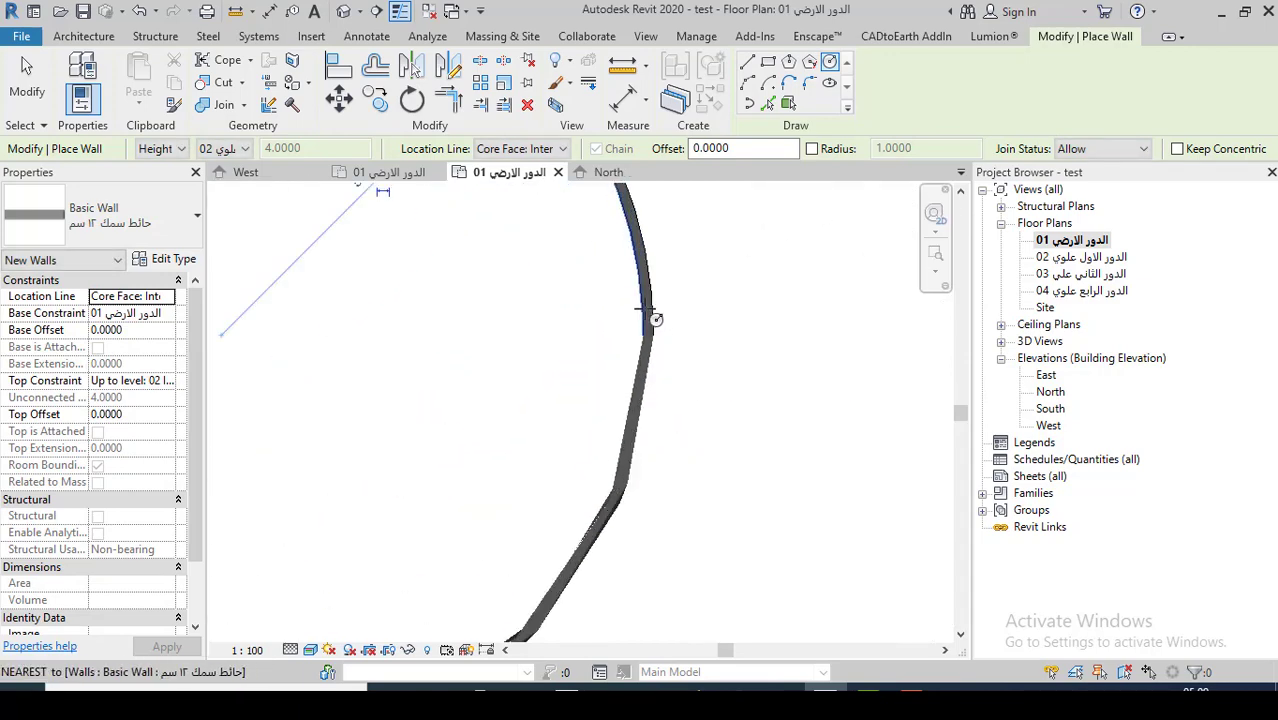
pyautogui.scroll(-5, 652, 318)
pyautogui.scroll(-1, 760, 412)
pyautogui.scroll(1, 756, 408)
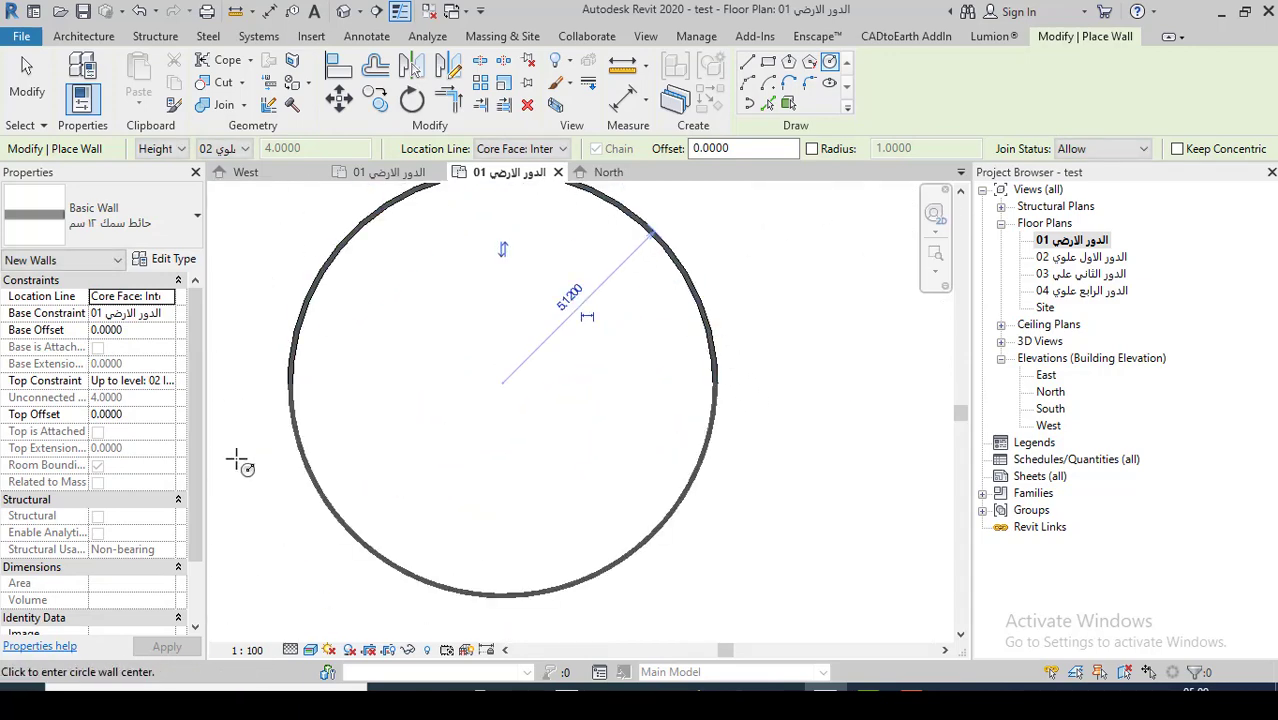
pyautogui.scroll(-2, 641, 313)
pyautogui.scroll(-1, 641, 313)
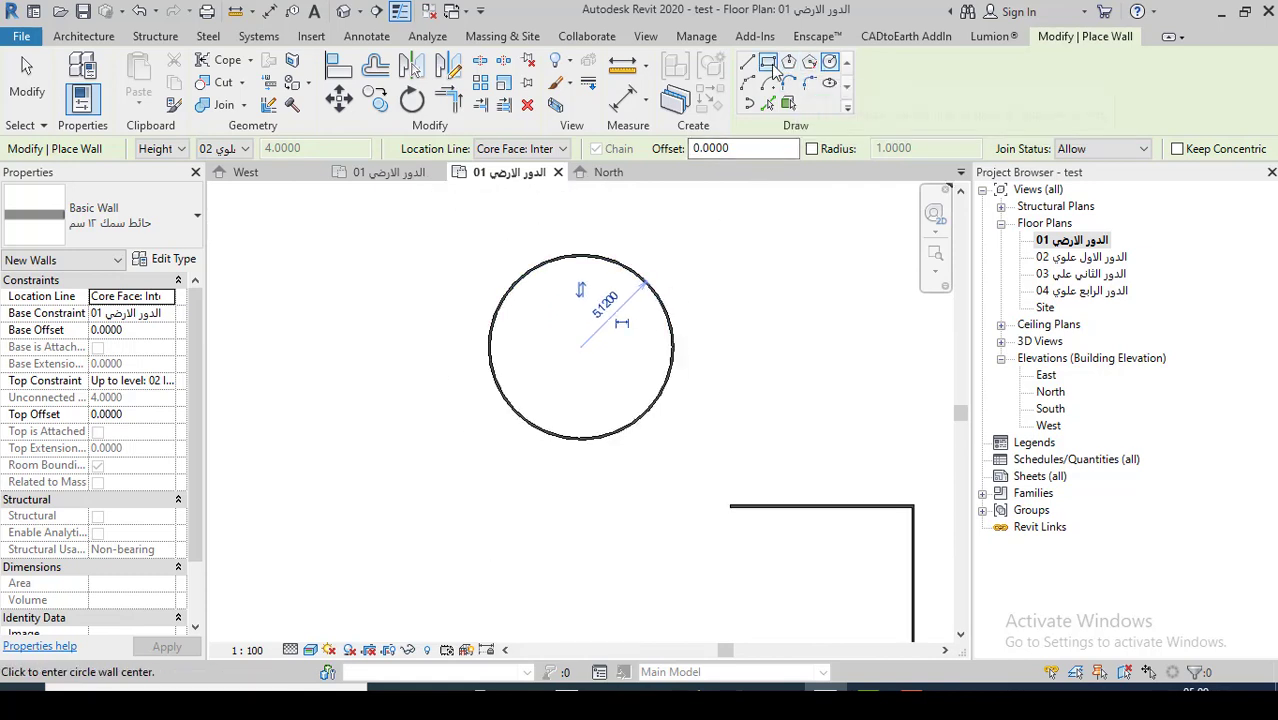
# - Draw a six-sided circumscribed polygon wall beside the circular wall
pyautogui.click(809, 61)
pyautogui.scroll(-2, 575, 352)
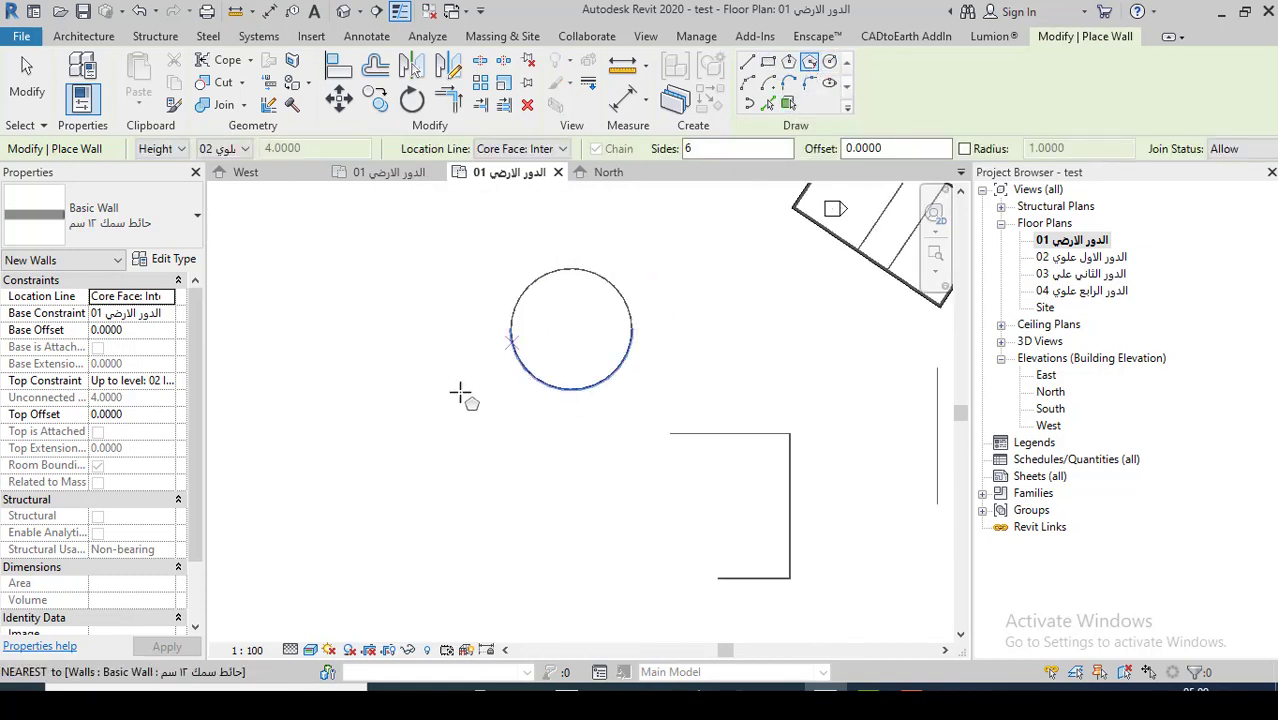
pyautogui.click(427, 442)
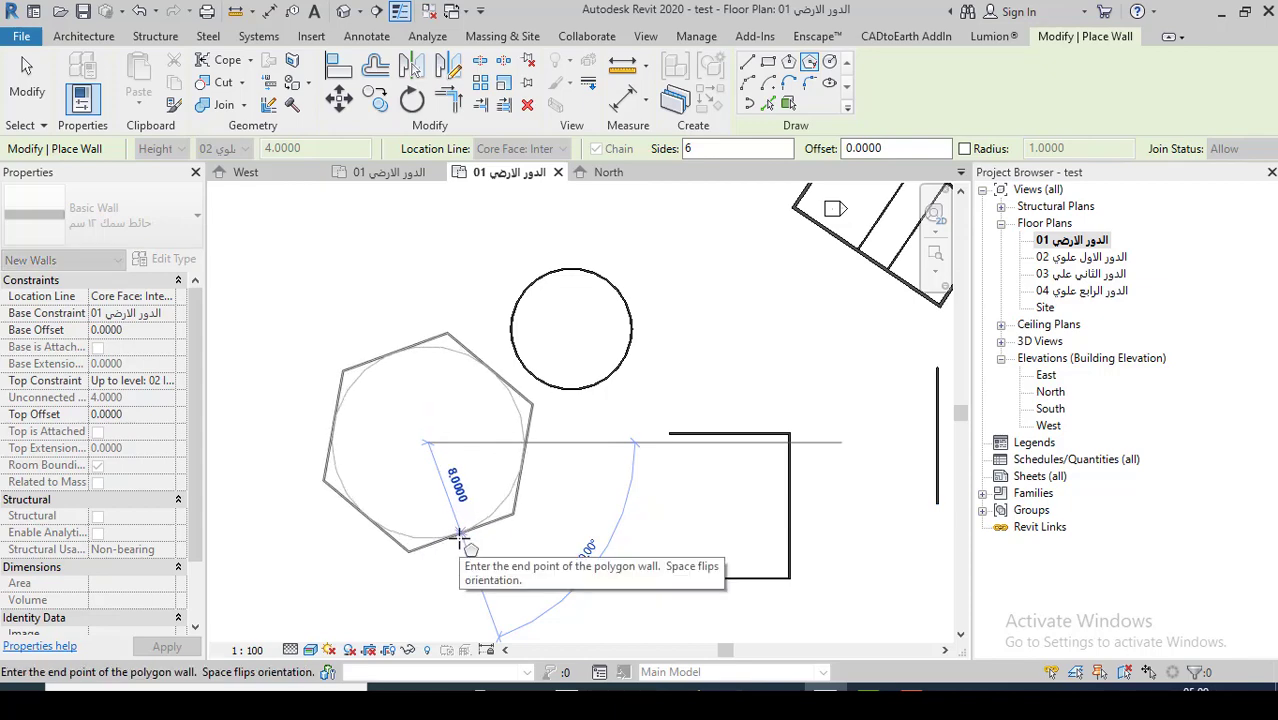
pyautogui.click(460, 540)
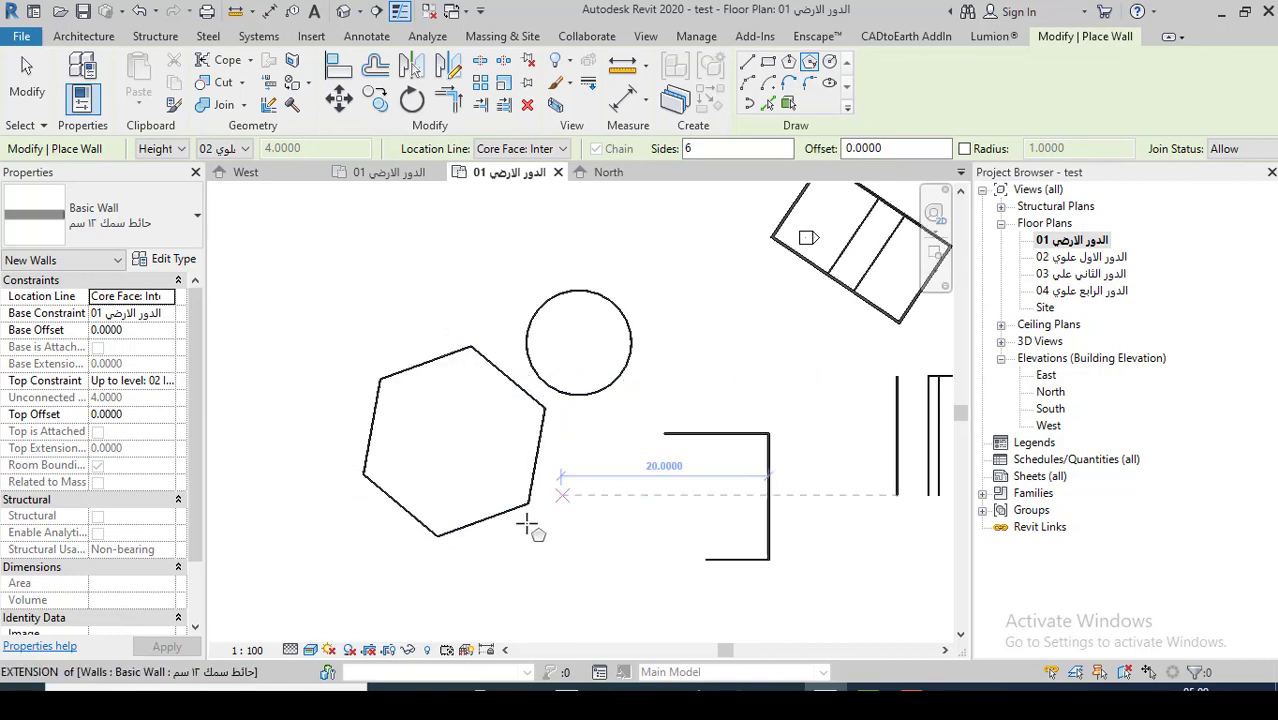
pyautogui.scroll(-1, 652, 452)
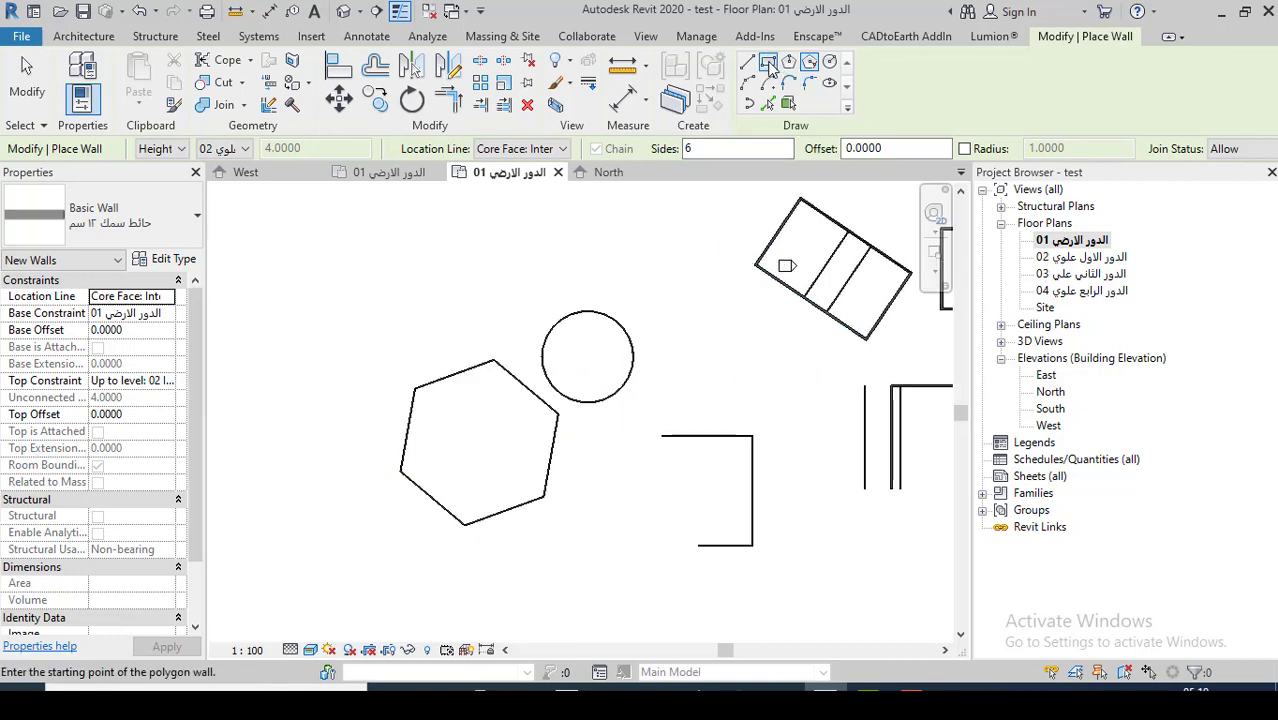
# - Draw a 14 by 11 rectangular wall and end wall drawing
pyautogui.click(768, 64)
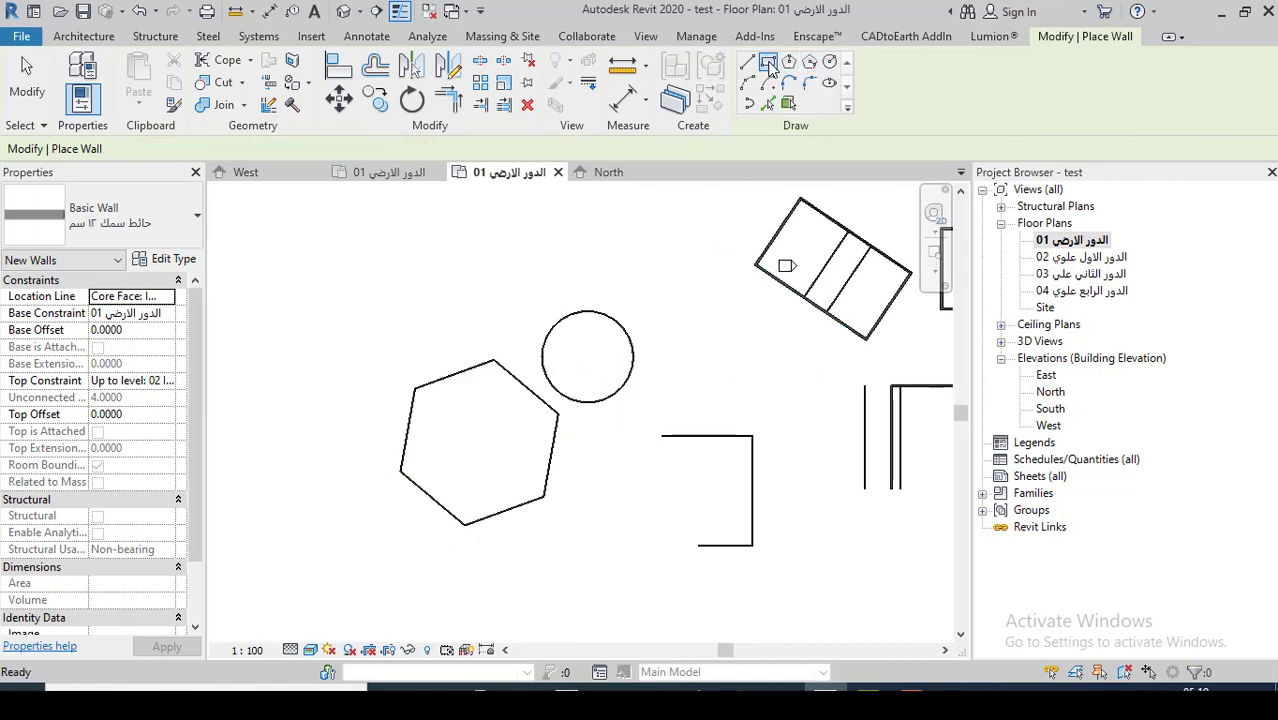
pyautogui.click(350, 230)
pyautogui.click(350, 229)
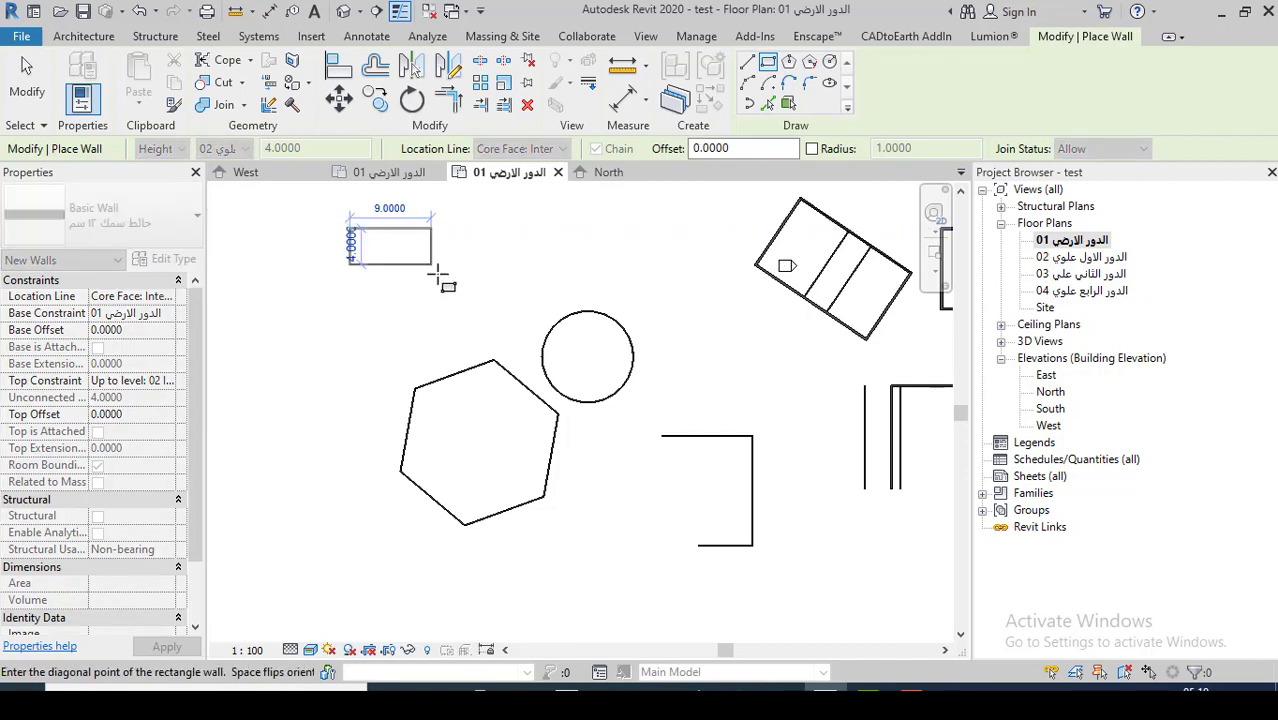
pyautogui.click(476, 327)
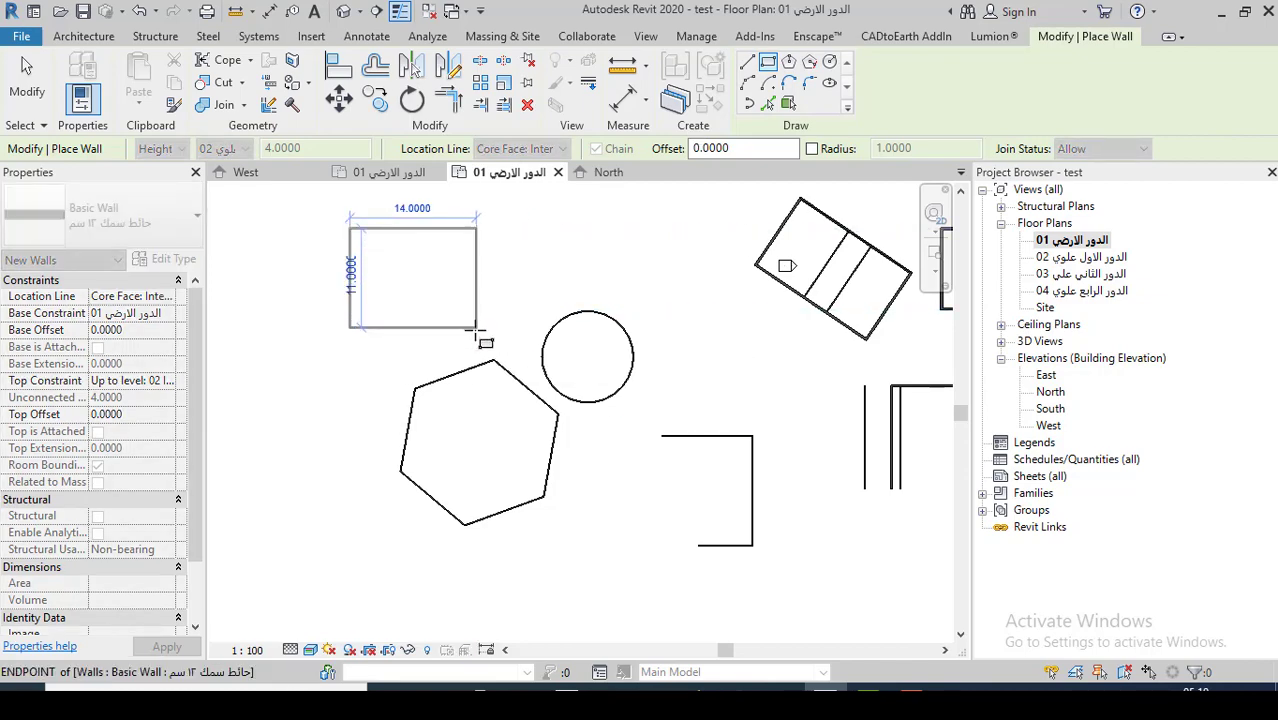
pyautogui.scroll(3, 362, 240)
pyautogui.scroll(1, 325, 280)
pyautogui.scroll(-1, 516, 348)
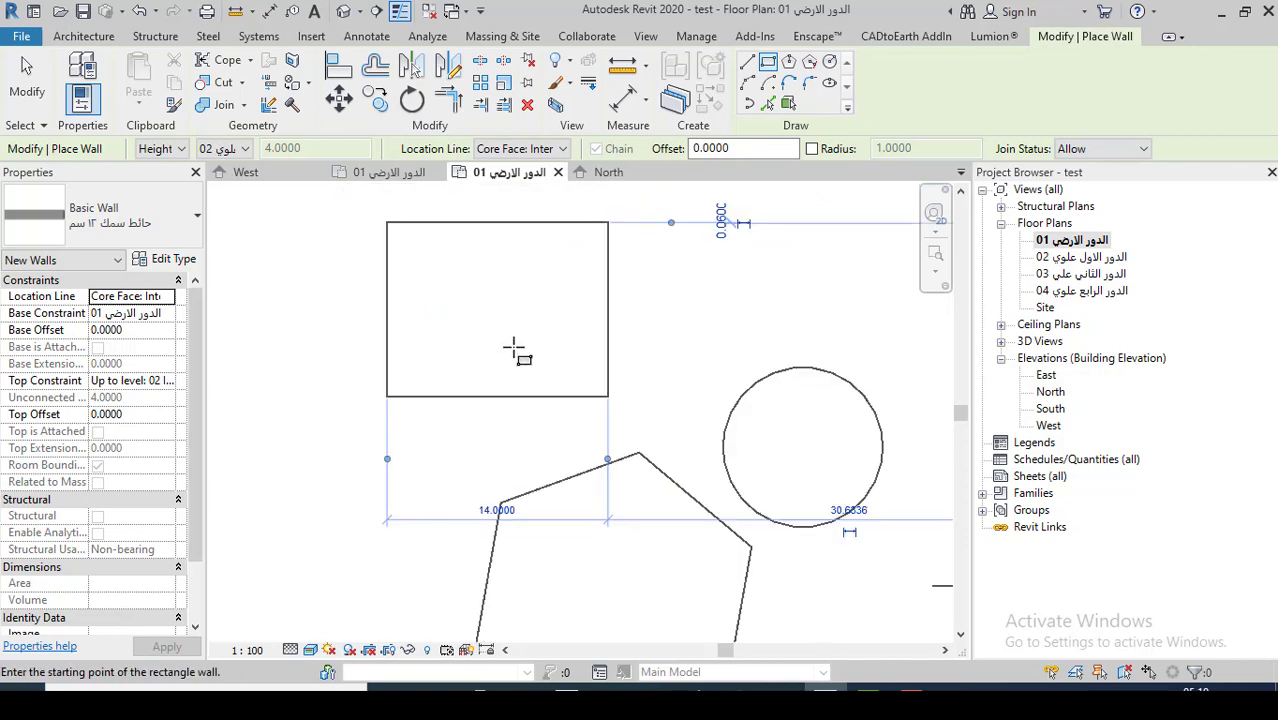
pyautogui.scroll(-2, 532, 346)
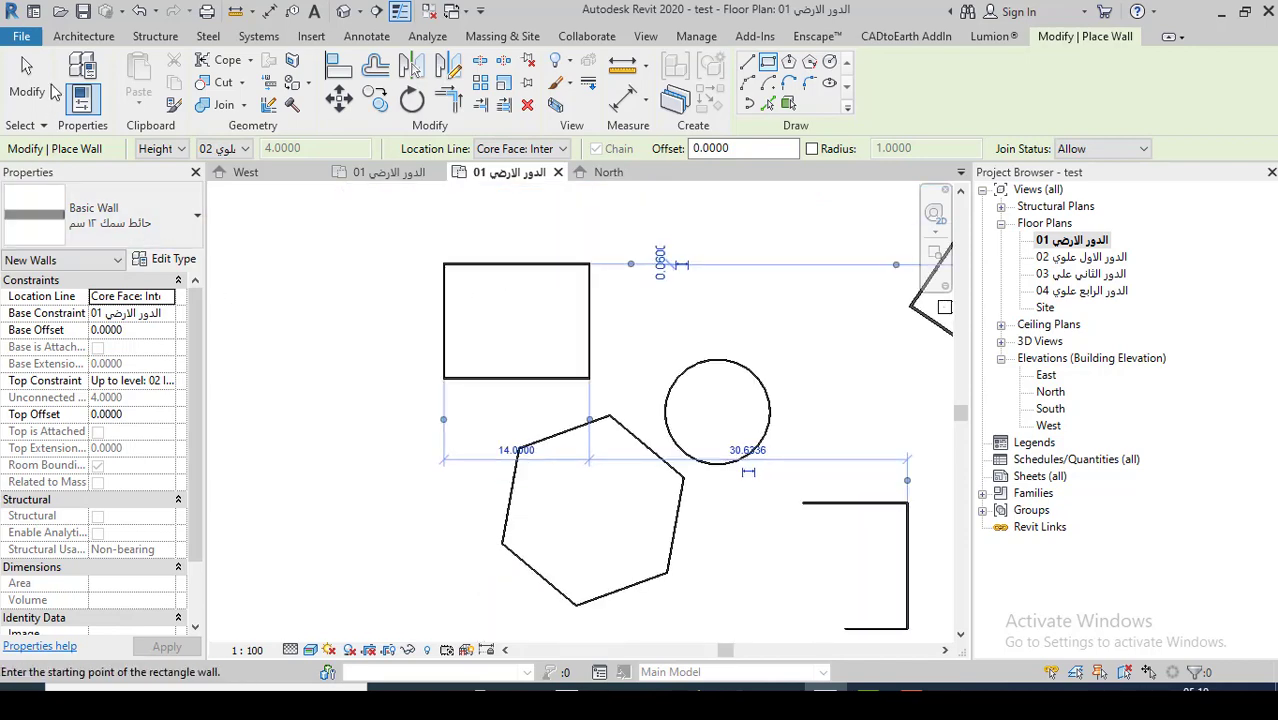
pyautogui.press('Escape')
pyautogui.press('Escape')
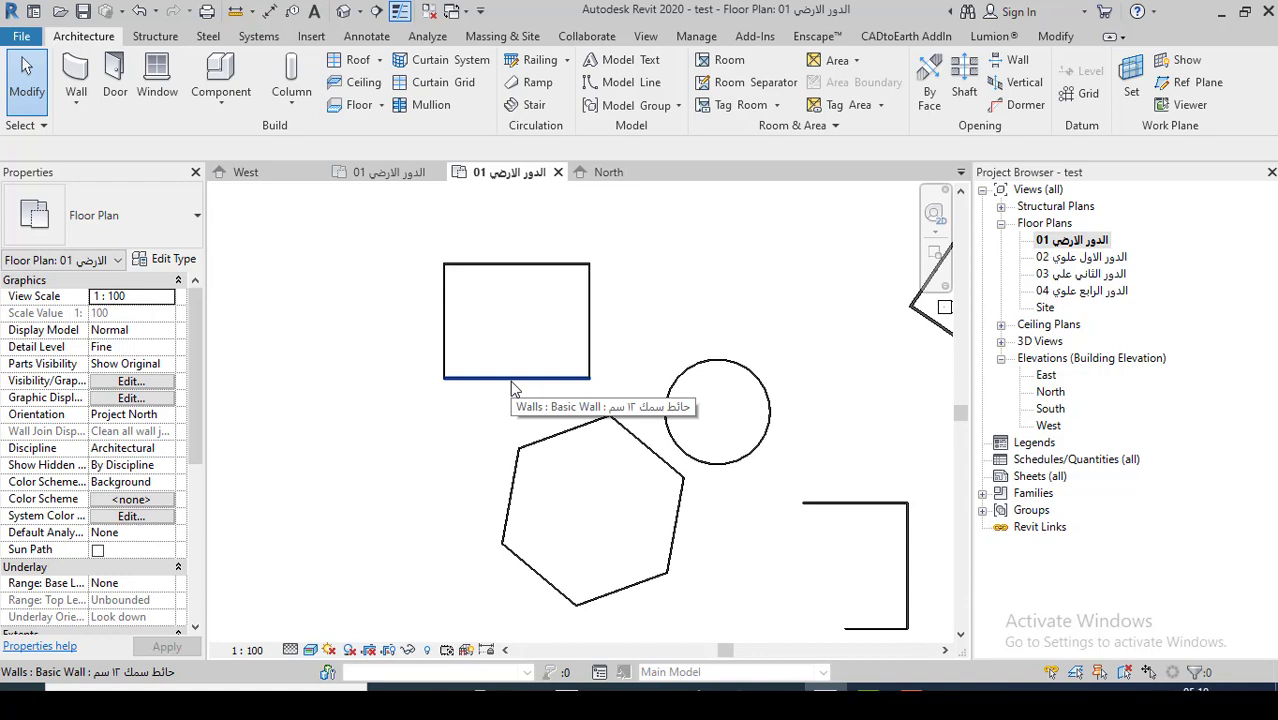
# - Change the rectangle's depth from 11 to 15 via its bottom wall
pyautogui.click(514, 388)
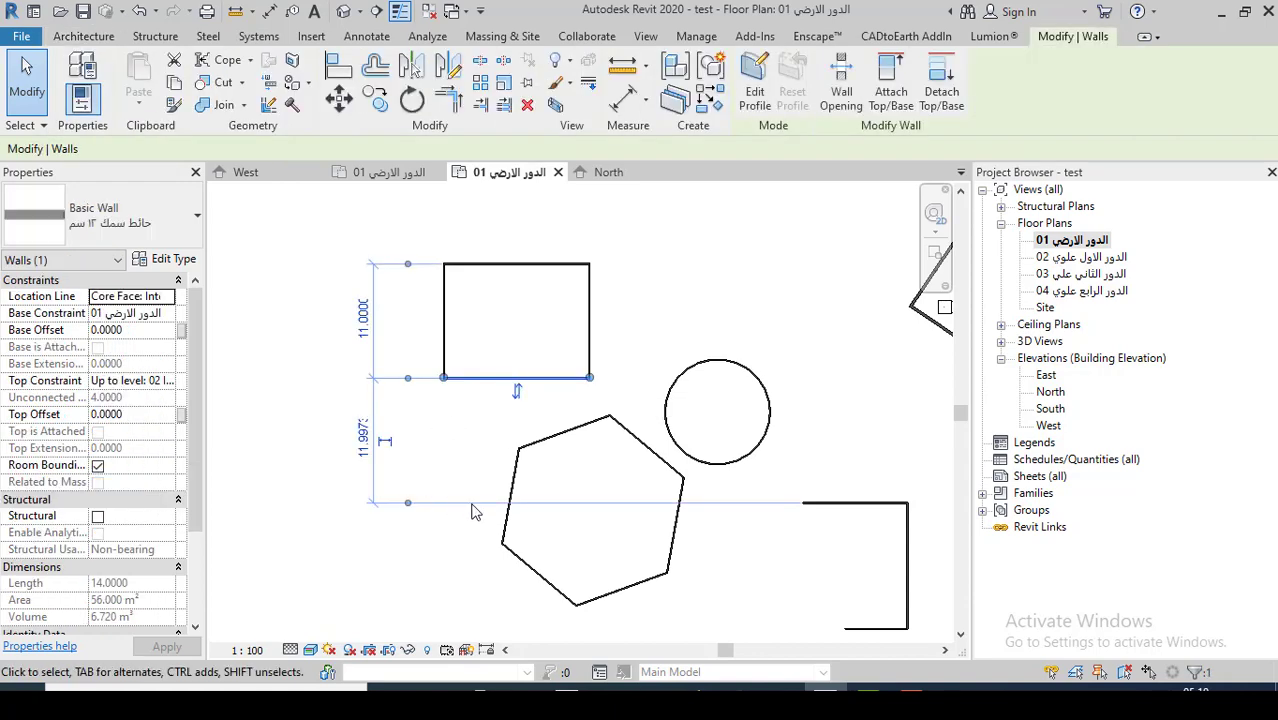
pyautogui.scroll(1, 446, 464)
pyautogui.scroll(-1, 446, 464)
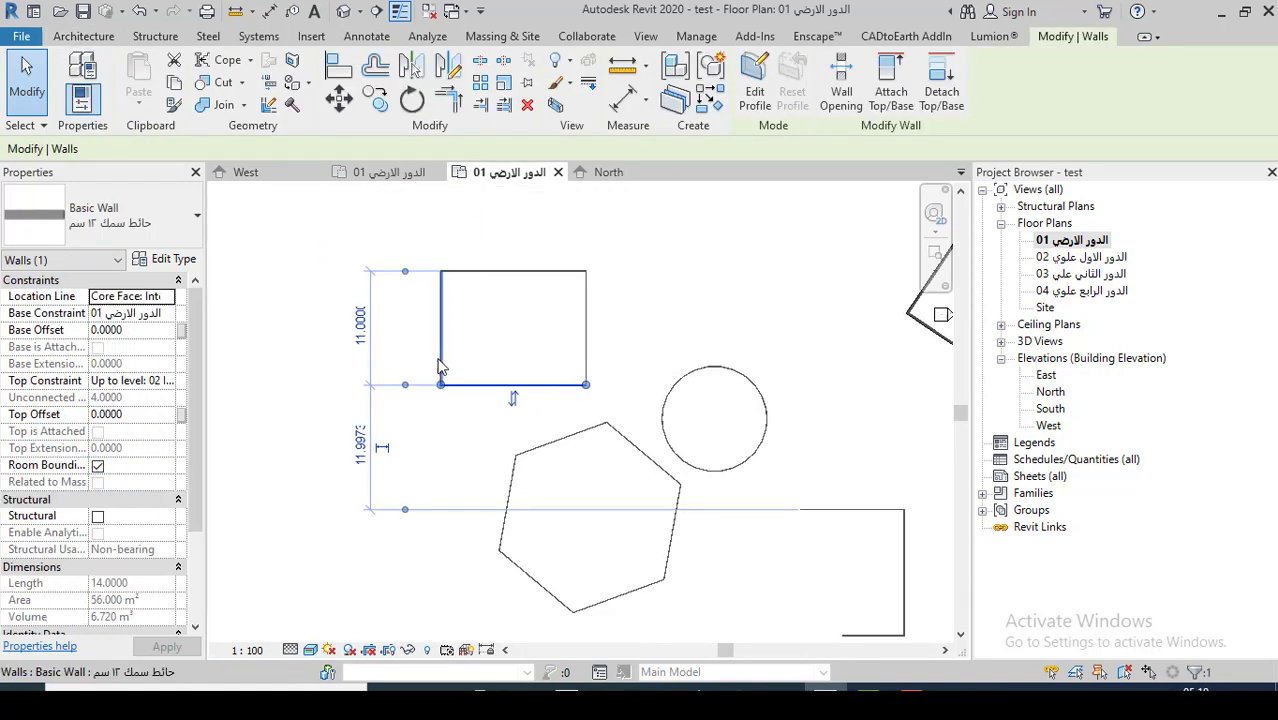
pyautogui.scroll(2, 441, 366)
pyautogui.click(340, 318)
pyautogui.moveTo(345, 318); pyautogui.dragTo(200, 322)
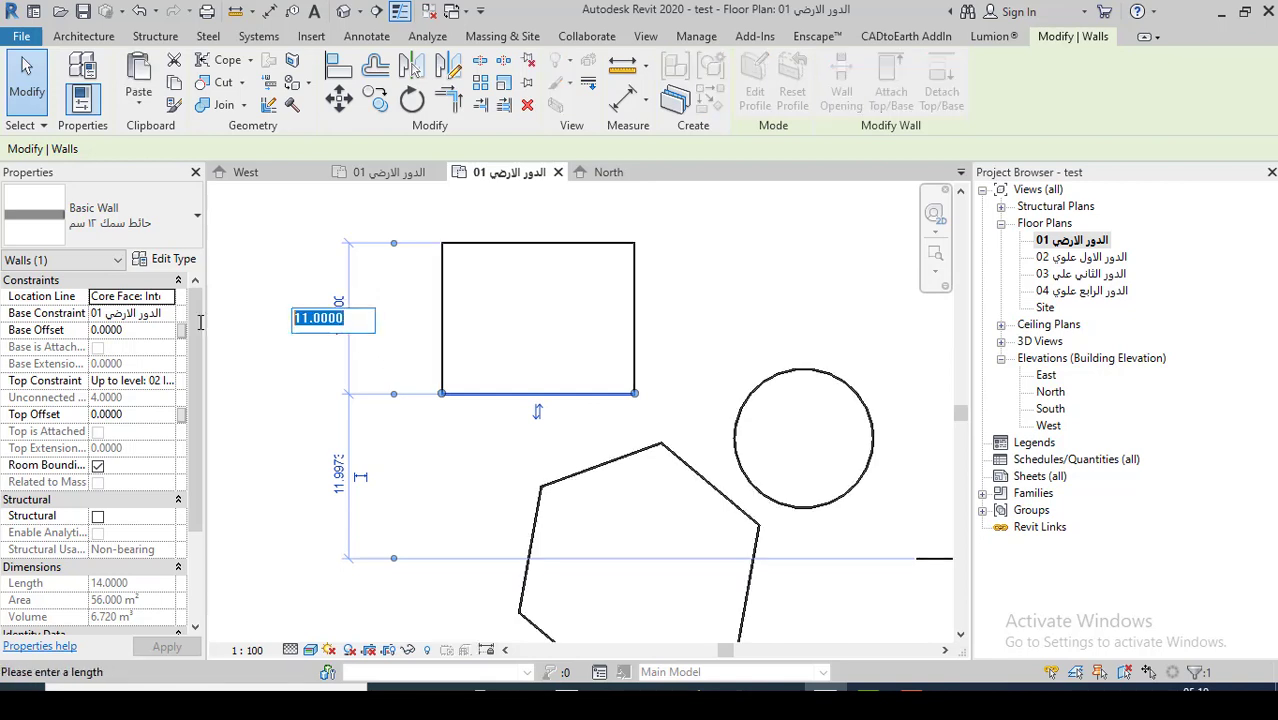
pyautogui.write('15')
pyautogui.press('Return')
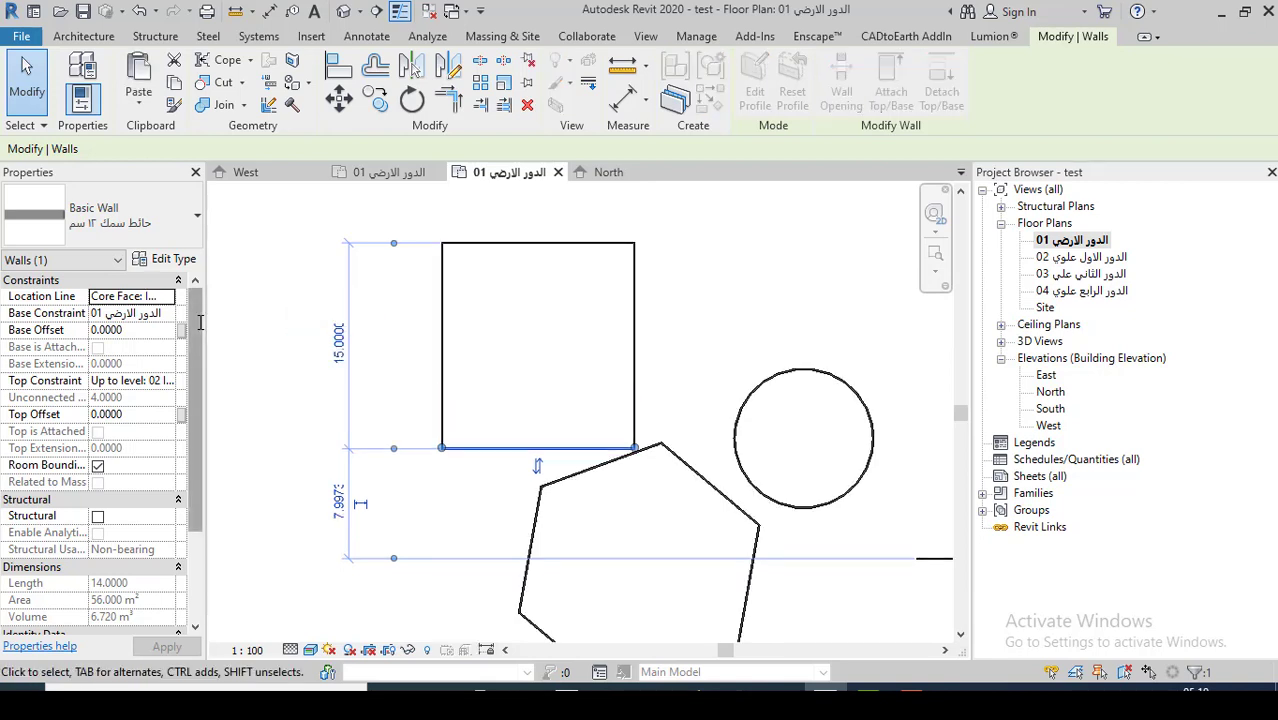
pyautogui.scroll(-1, 447, 254)
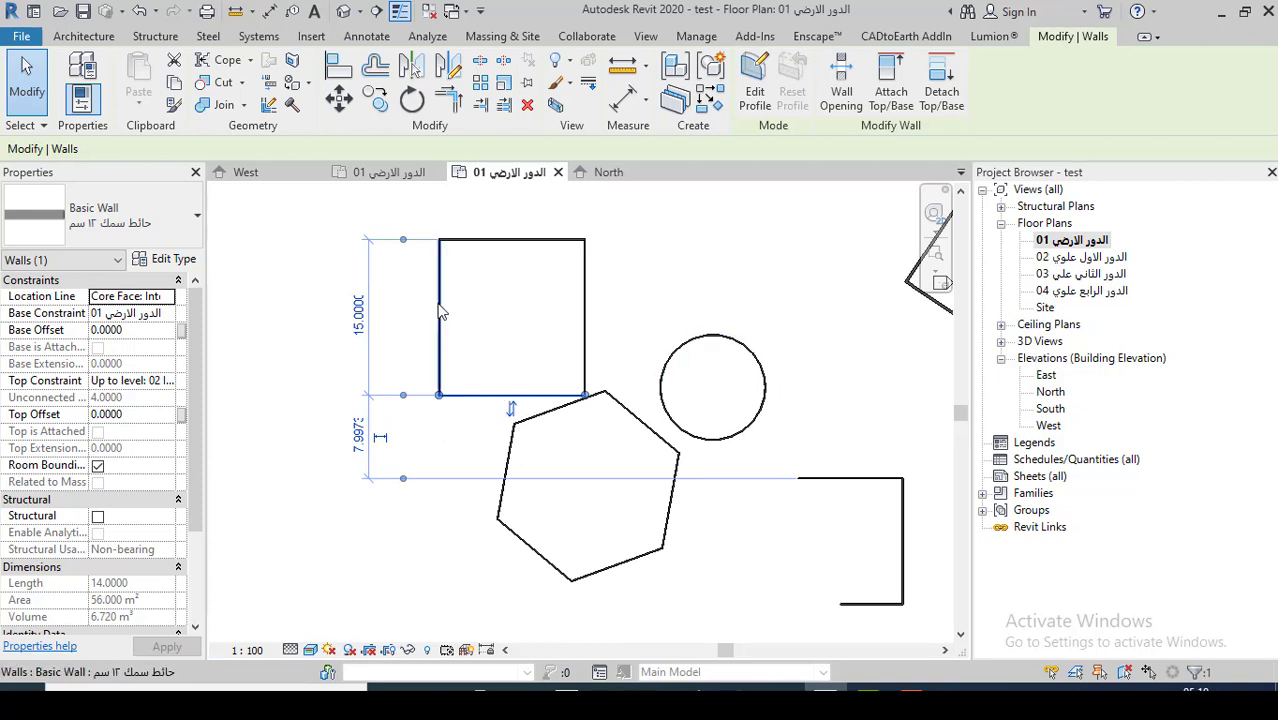
# - Widen the rectangle from 14 to 17 via its left wall, then clear the selection
pyautogui.click(441, 375)
pyautogui.scroll(1, 448, 432)
pyautogui.scroll(1, 465, 320)
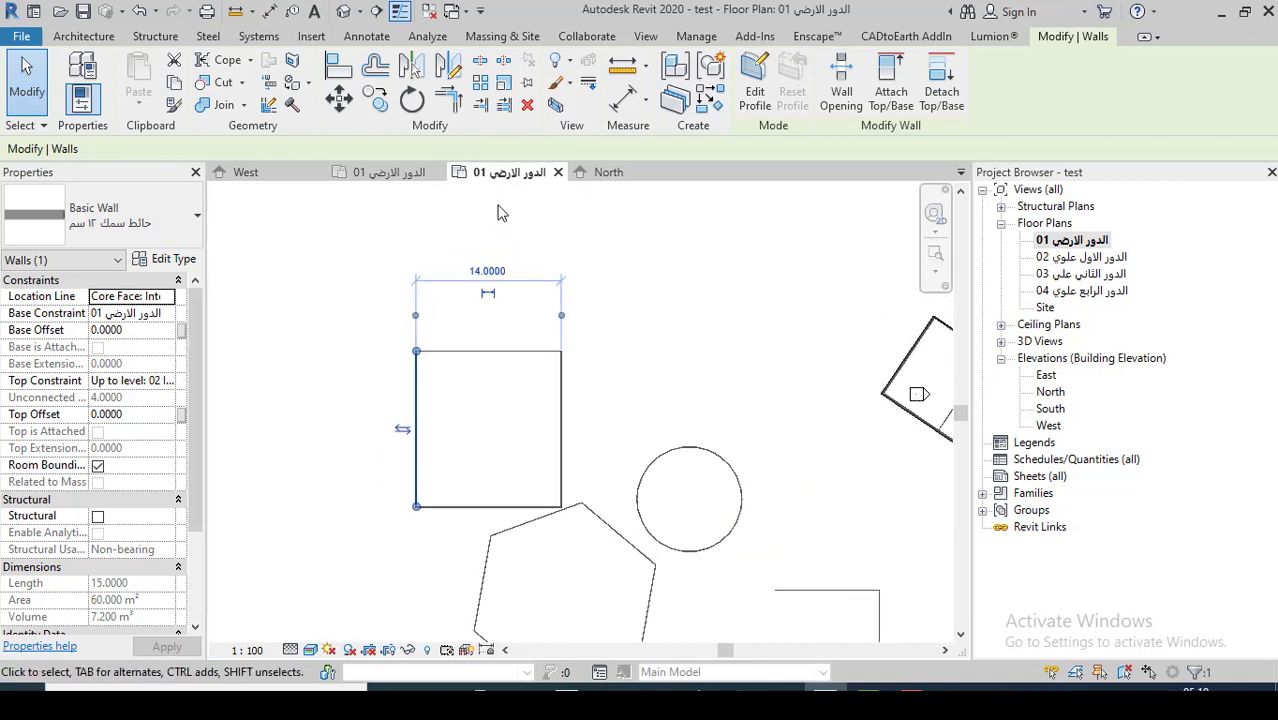
pyautogui.scroll(1, 476, 272)
pyautogui.scroll(1, 490, 285)
pyautogui.click(488, 279)
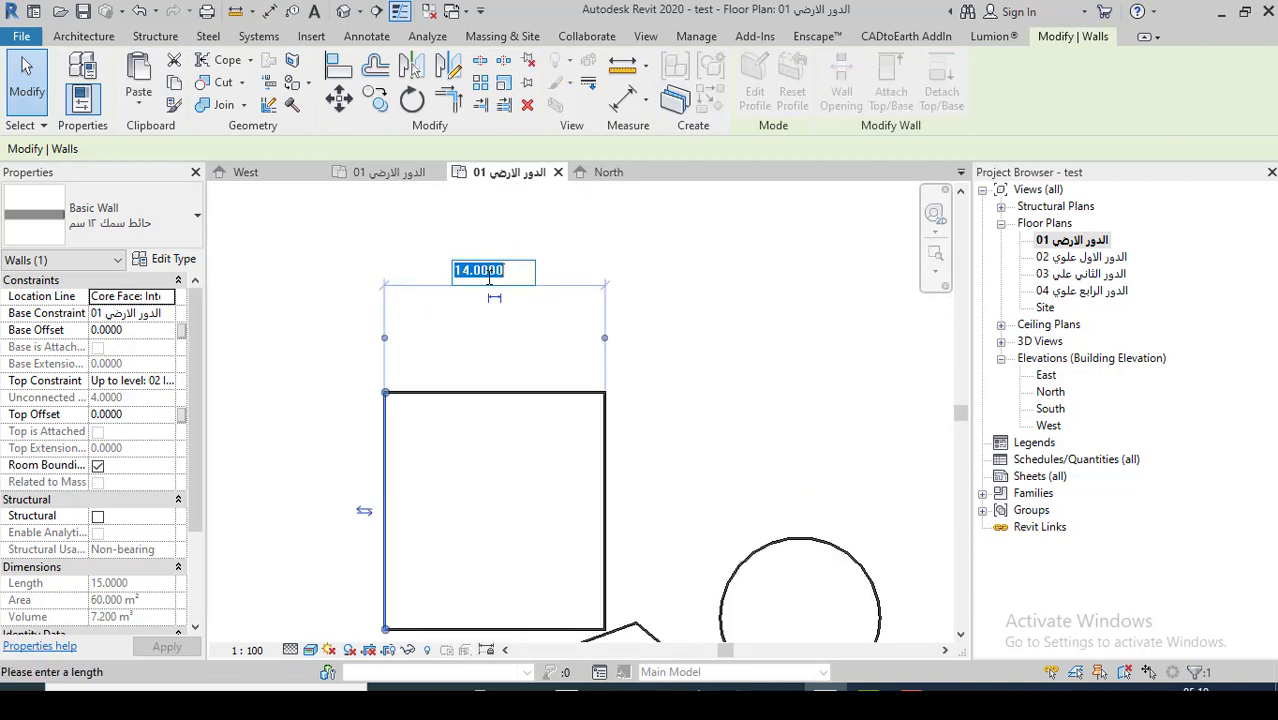
pyautogui.write('17')
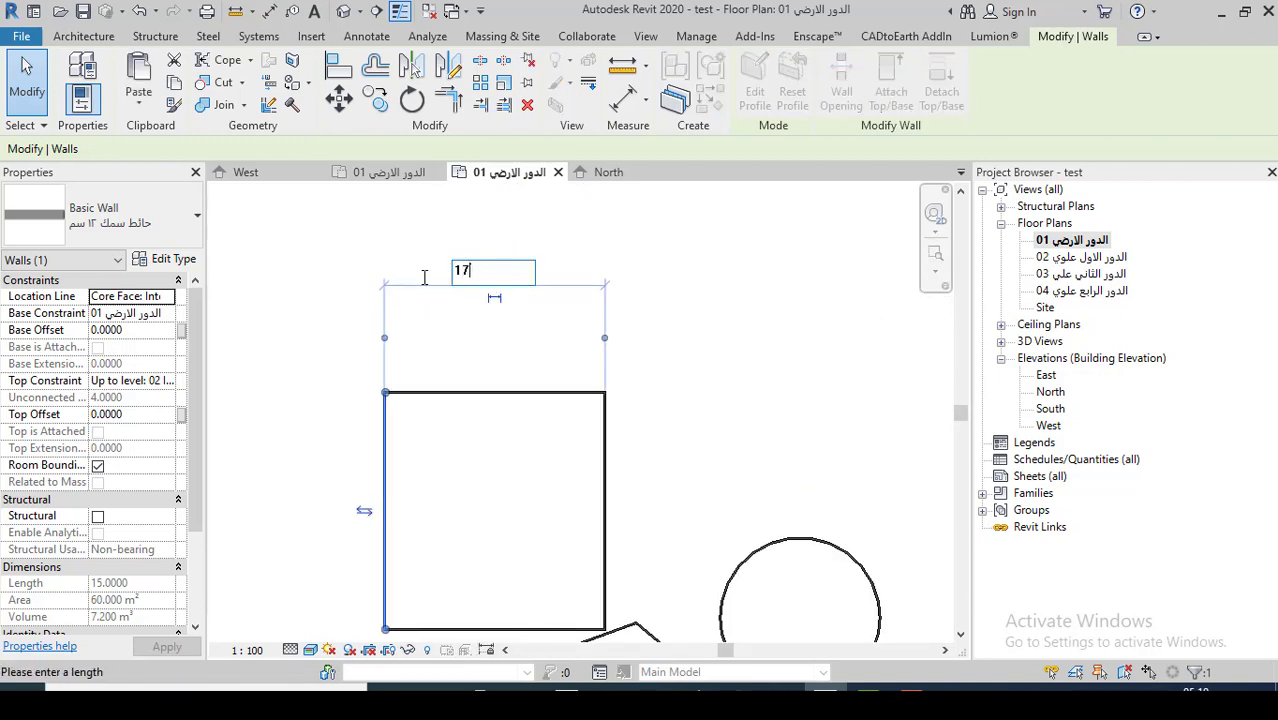
pyautogui.press('Return')
pyautogui.scroll(-1, 561, 277)
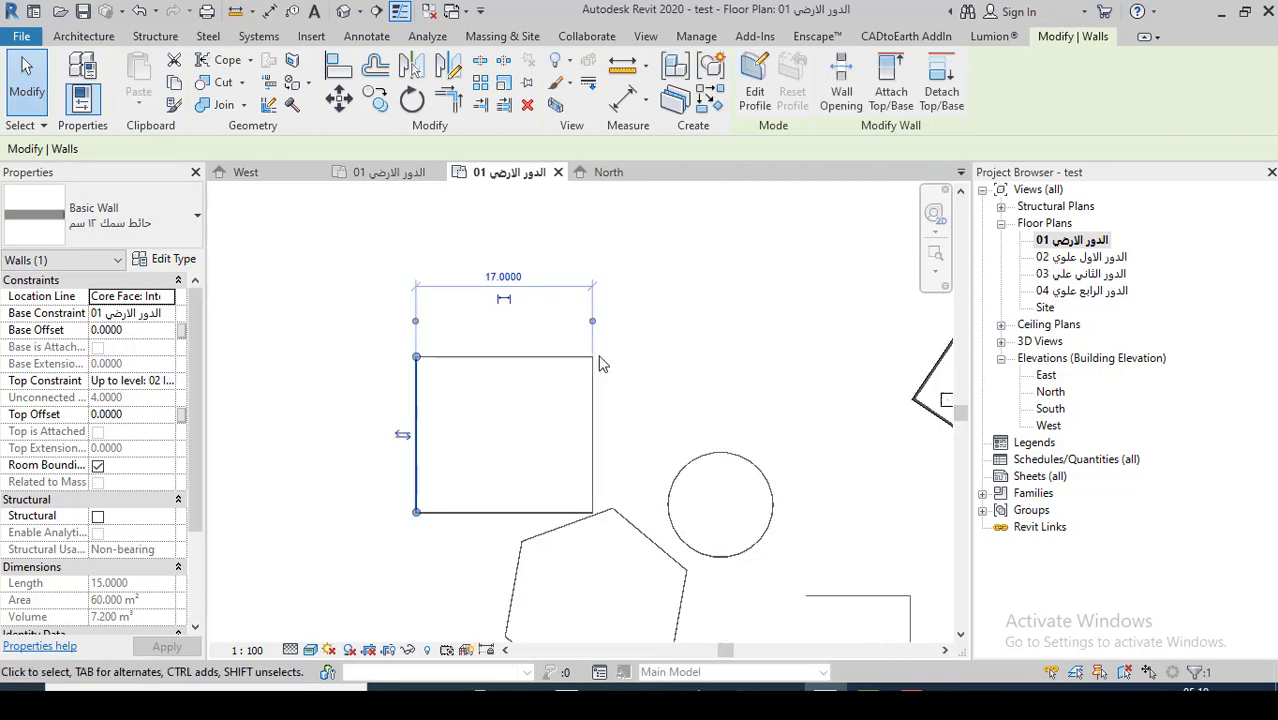
pyautogui.scroll(-1, 678, 348)
pyautogui.press('Escape')
pyautogui.scroll(-1, 770, 285)
pyautogui.scroll(-1, 903, 395)
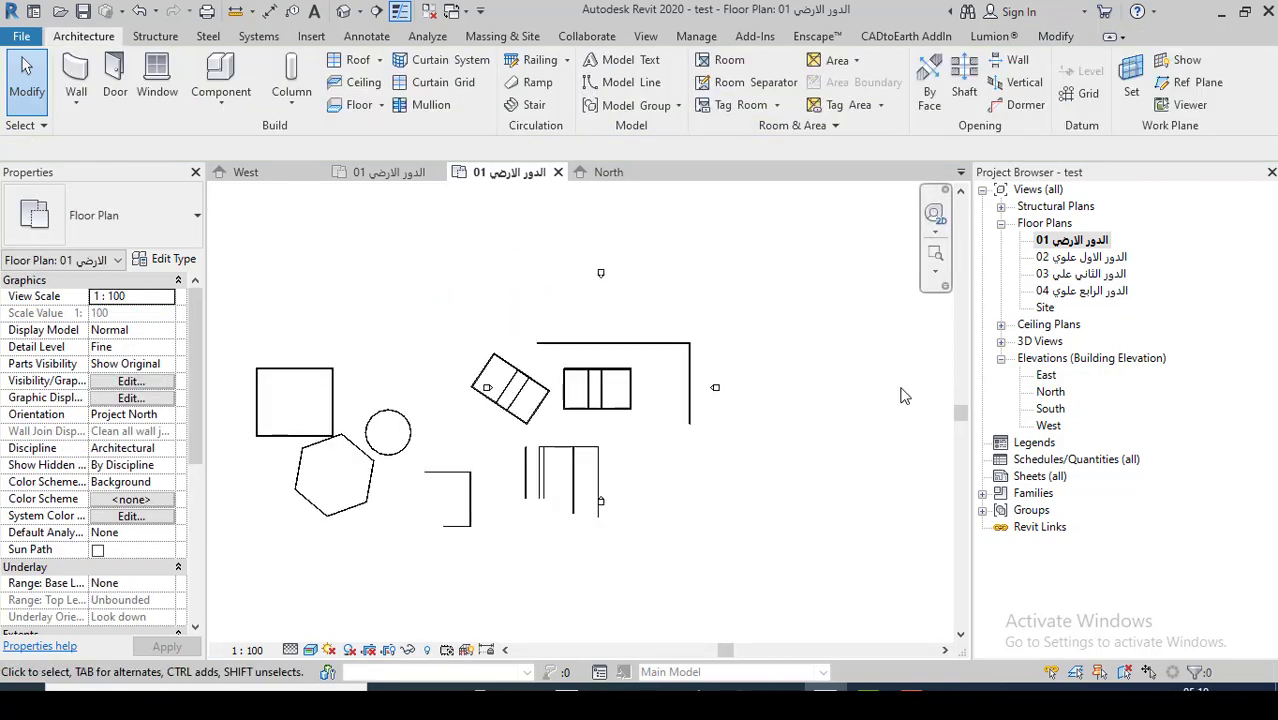